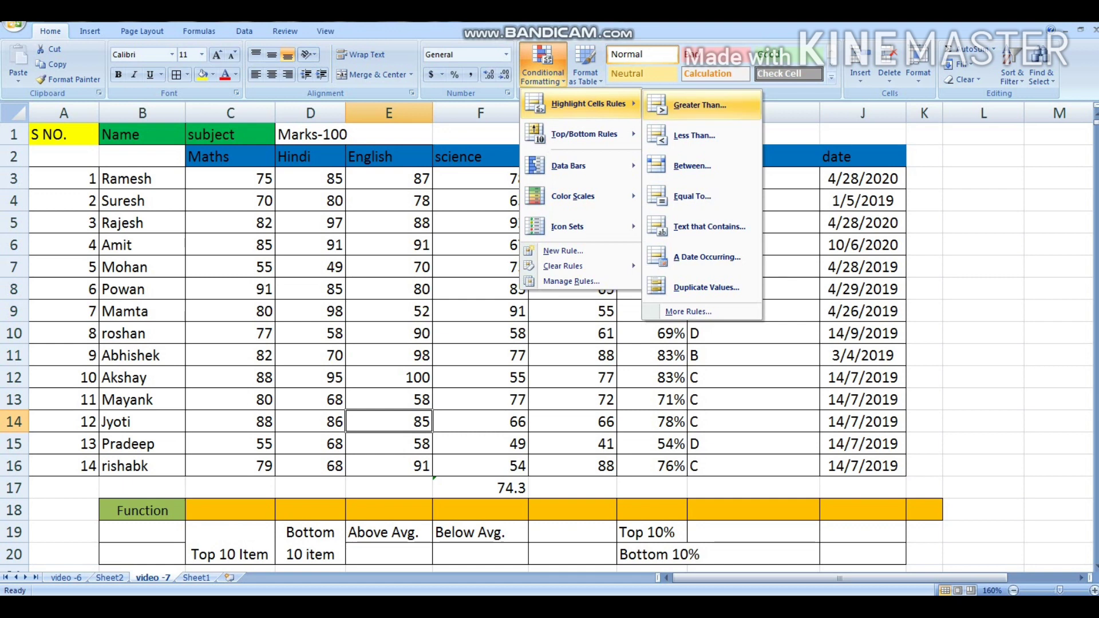
mouse_move(584, 134)
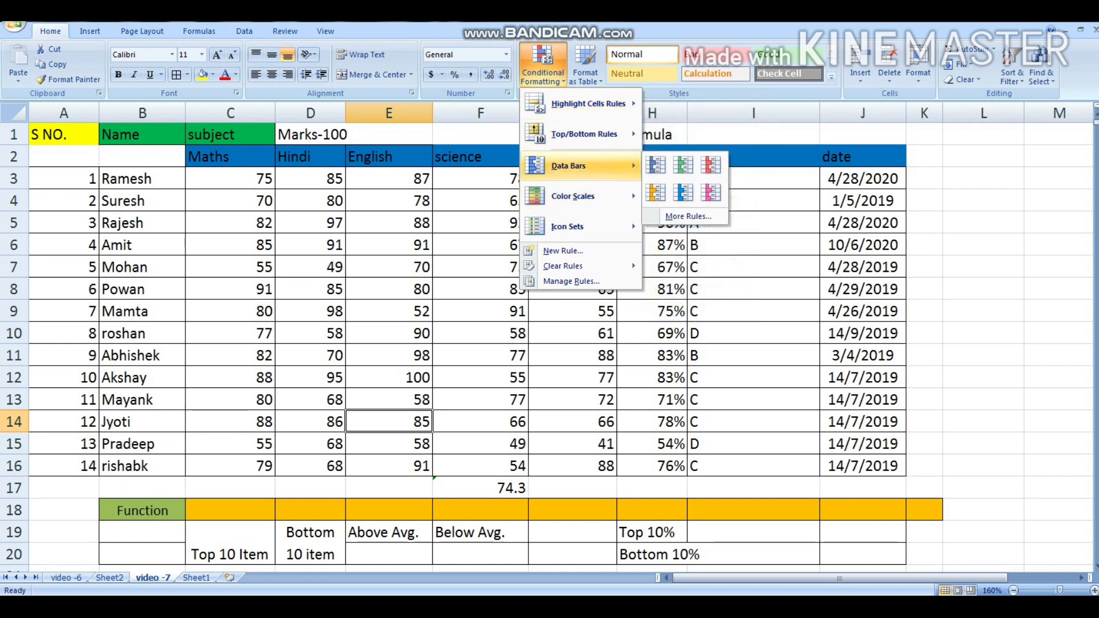
mouse_move(572, 196)
mouse_move(570, 226)
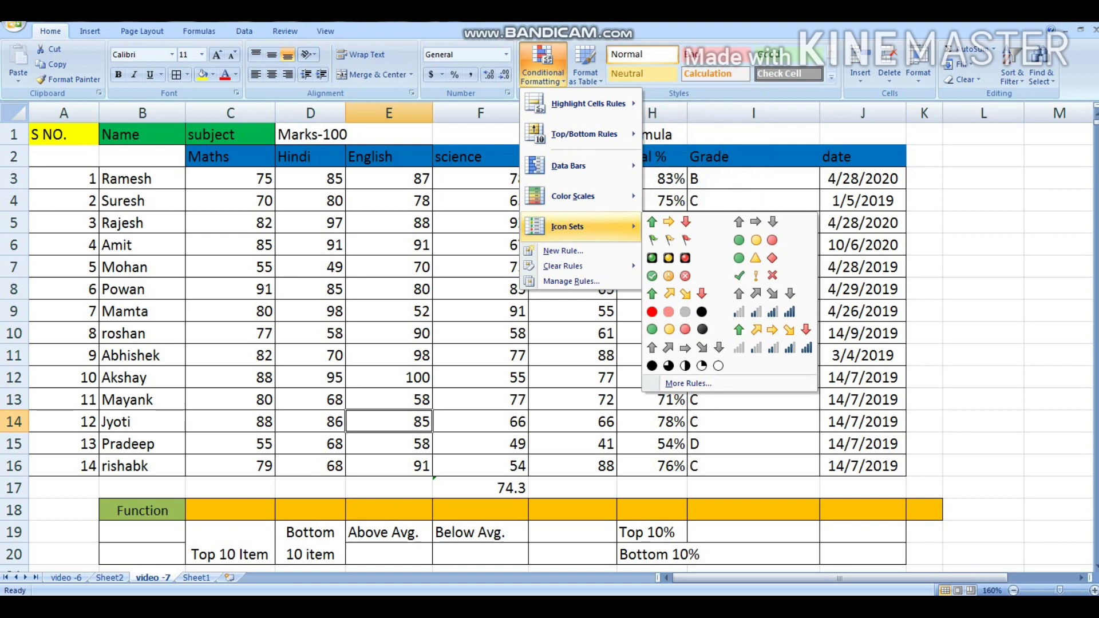
key("Escape")
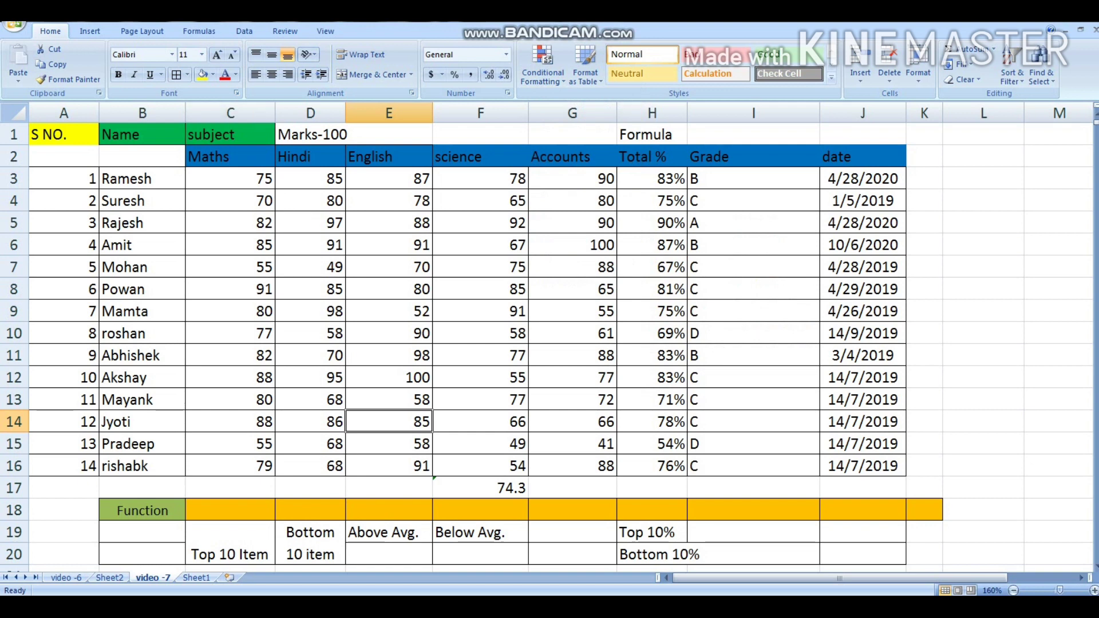
Inspect the formula behind the first Total % value in H3, leaving it as it is
left_click(652, 179)
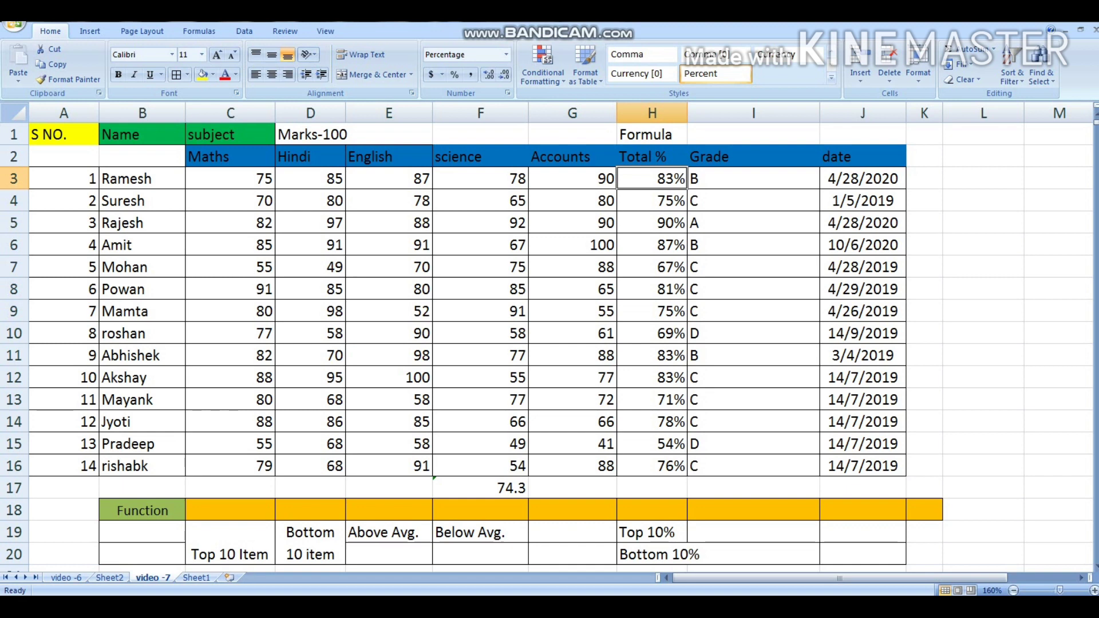
key("F2")
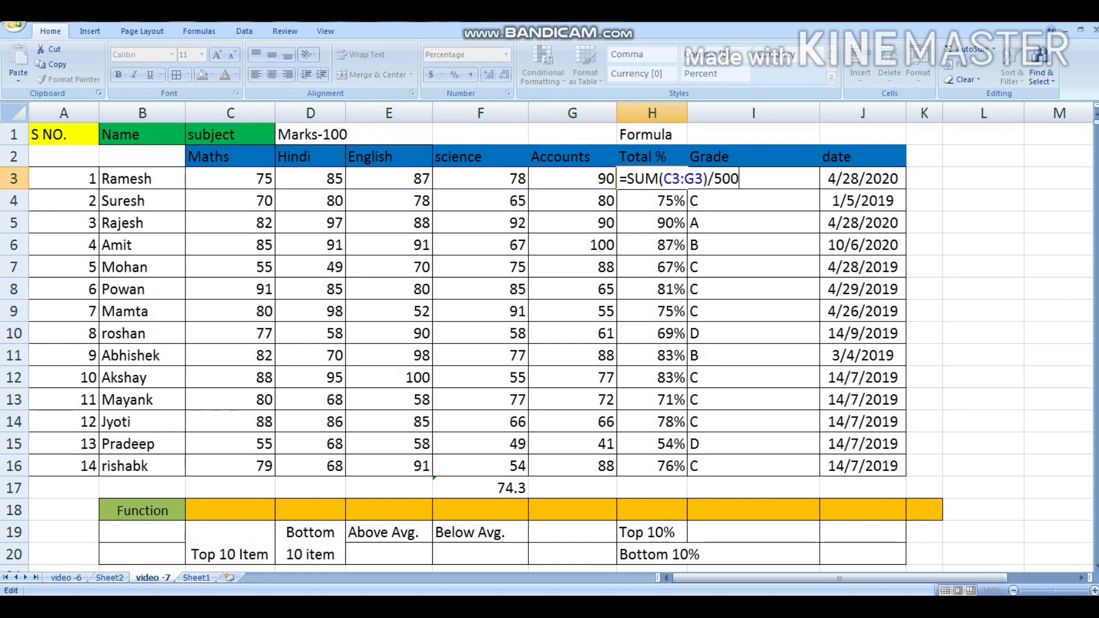
key("Return")
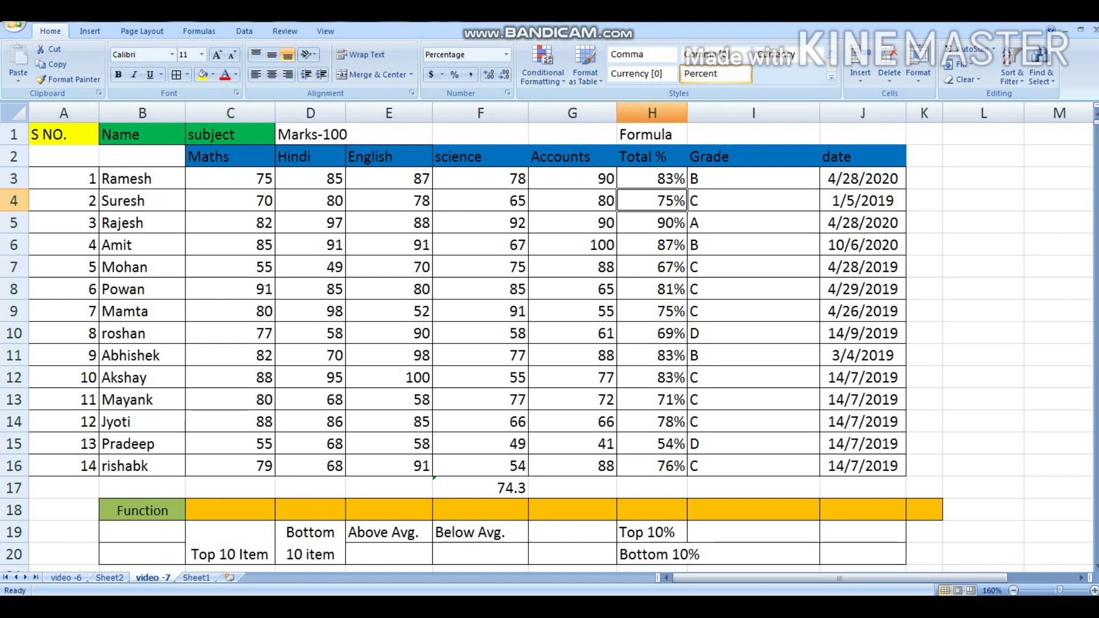
Start a Top 10 Items conditional formatting rule for the Maths marks in C3:C16
left_click(543, 70)
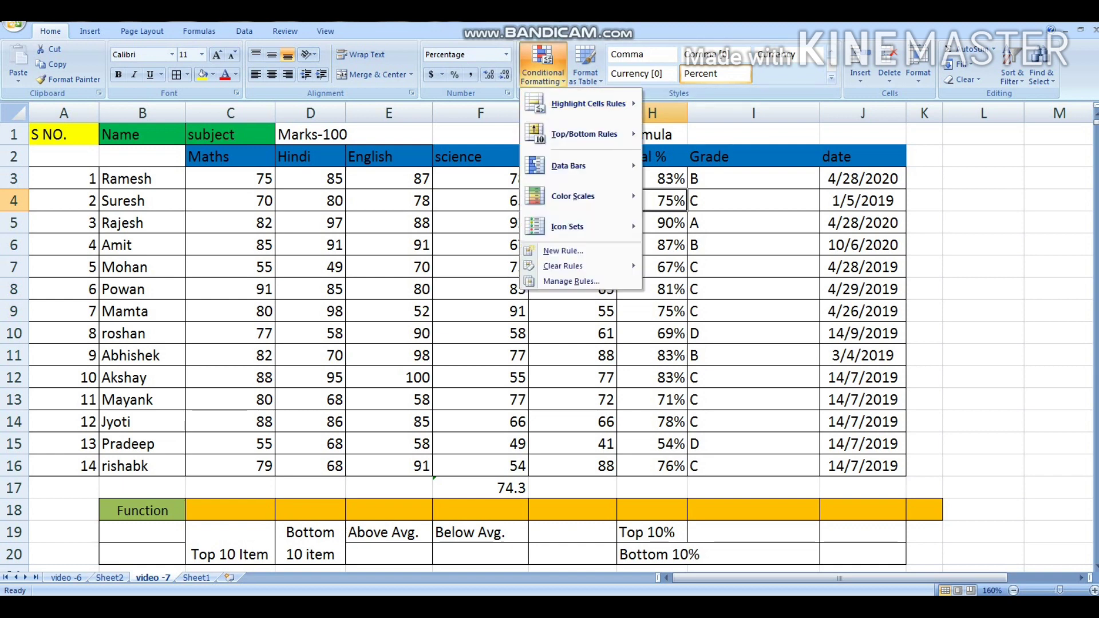
left_click(230, 178)
left_click(230, 179)
left_click_drag(230, 178, 230, 466)
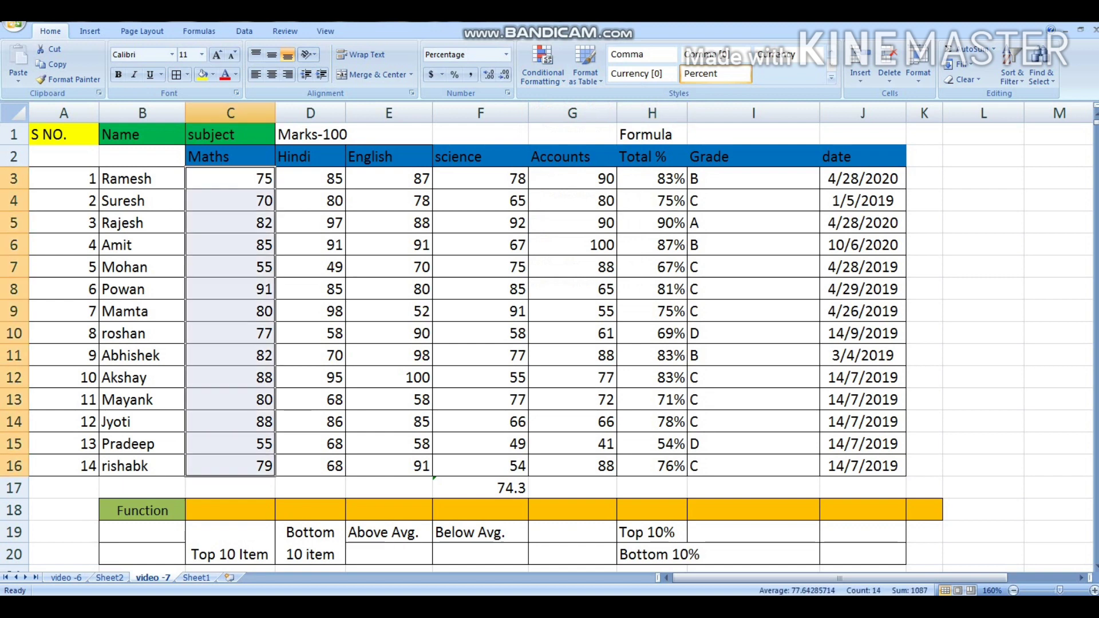
left_click(542, 69)
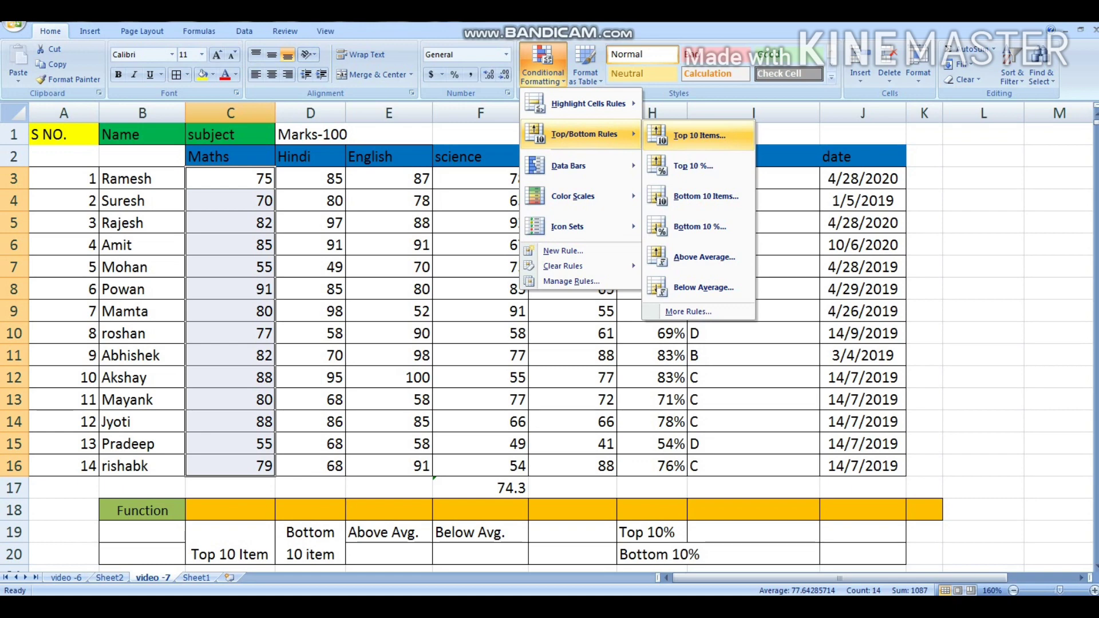
left_click(699, 136)
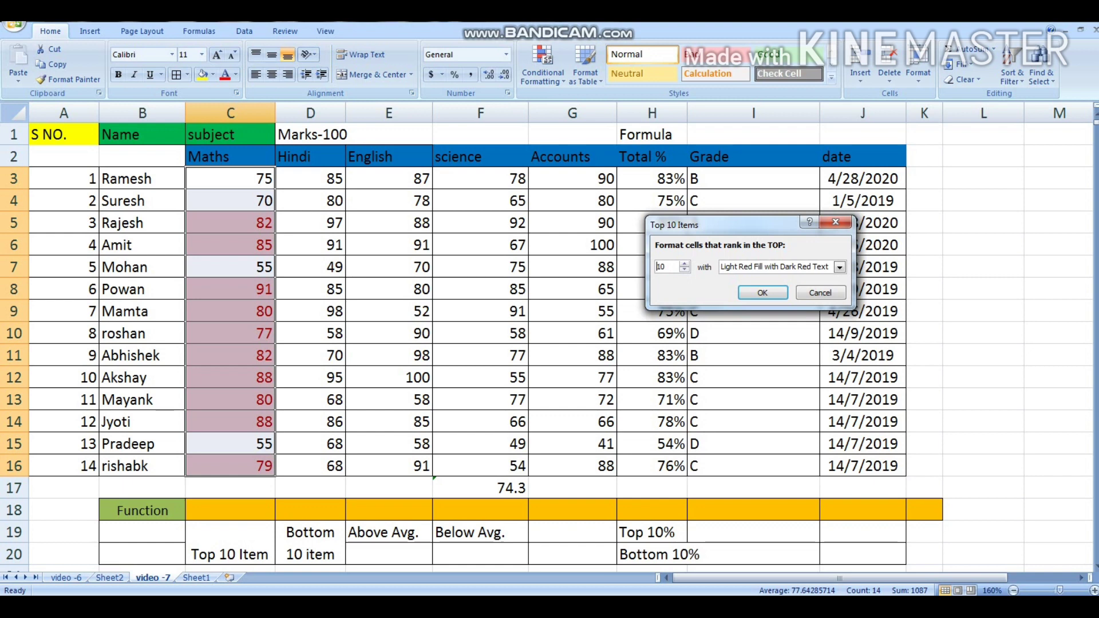
Set the Maths rule to format the top 2 items with Light Red Fill with Dark Red Text and apply it
left_click(684, 264)
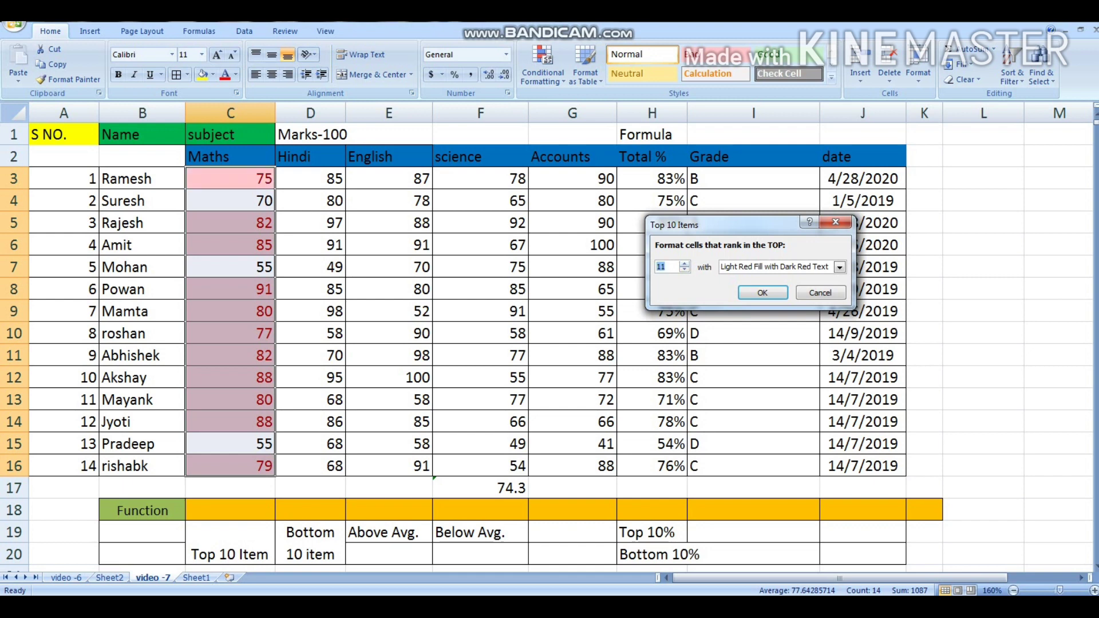
left_click(684, 269)
left_click(684, 269)
left_click(685, 269)
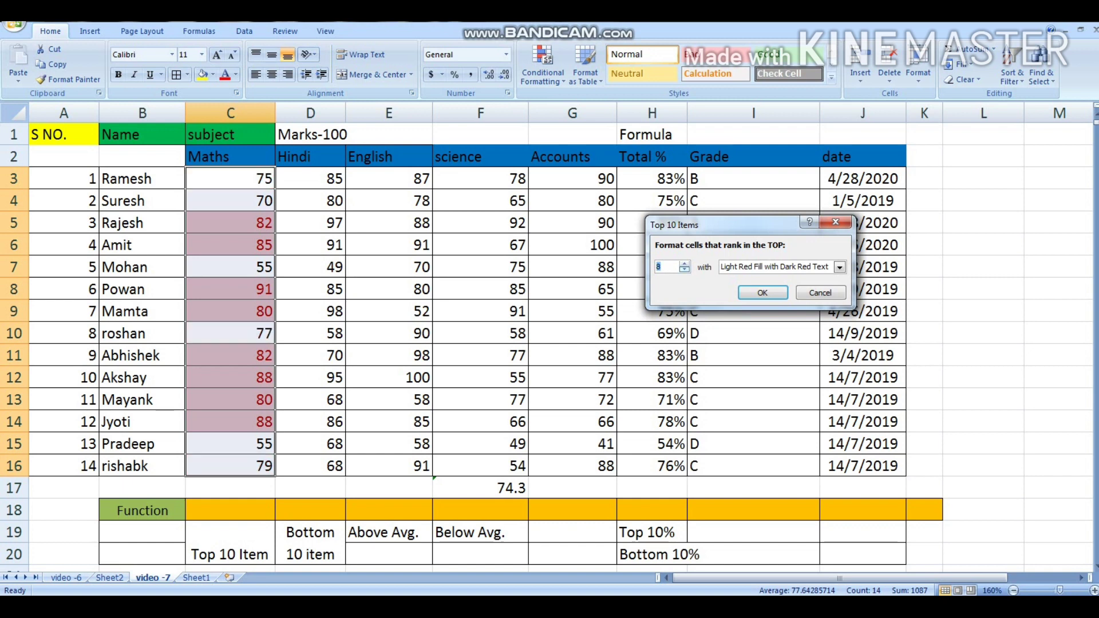
left_click(684, 270)
left_click(684, 270)
left_click(685, 269)
left_click(684, 269)
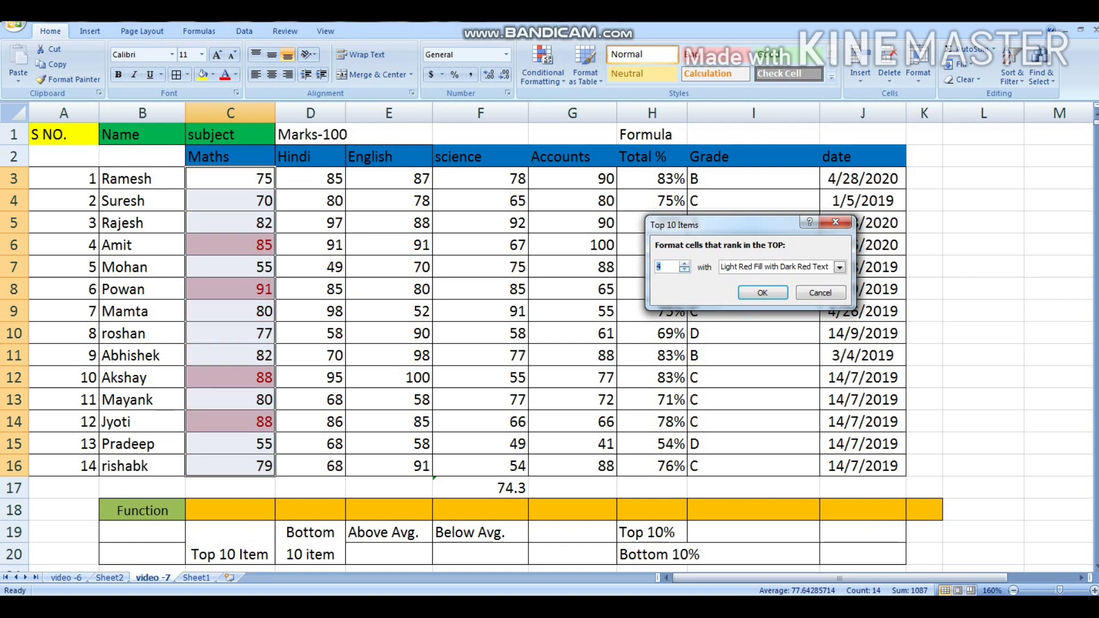
left_click(685, 264)
left_click(684, 269)
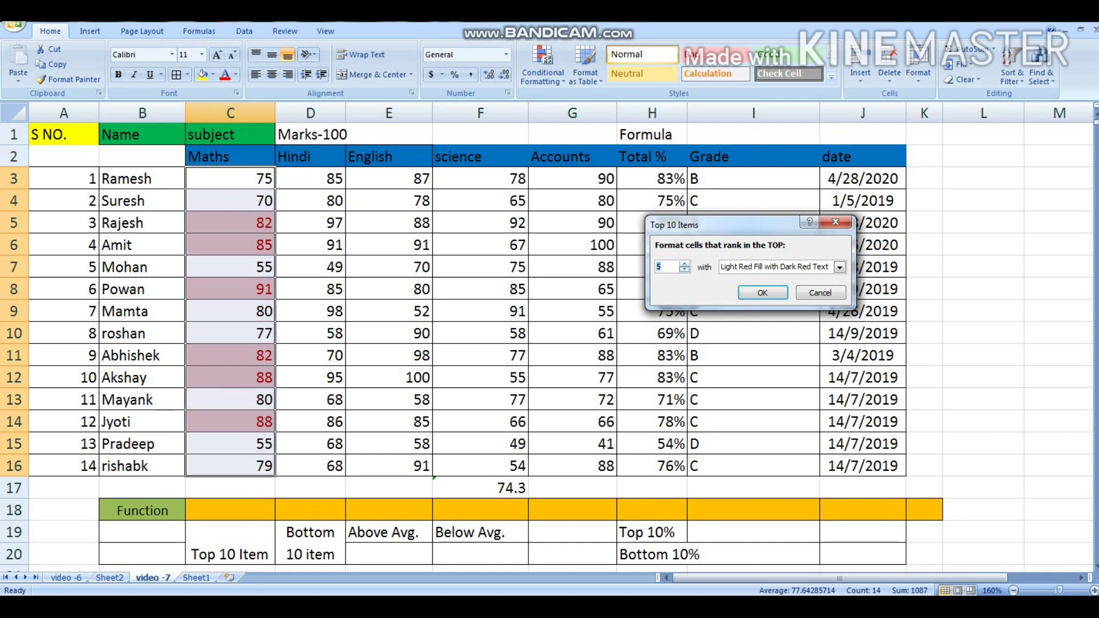
left_click(684, 270)
left_click(684, 270)
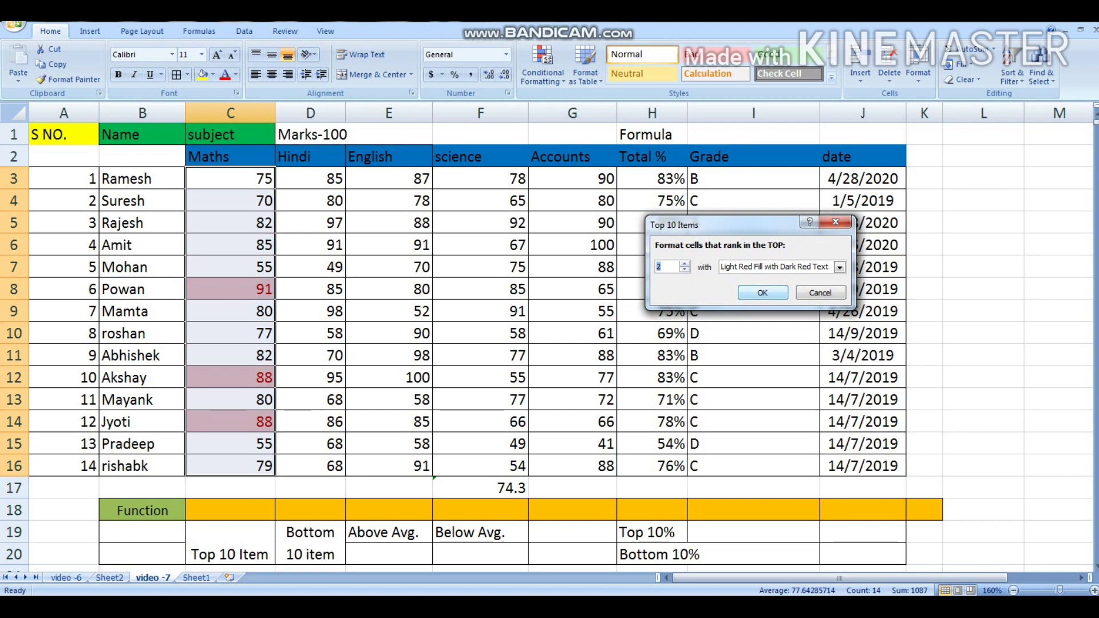
left_click(684, 269)
left_click(684, 263)
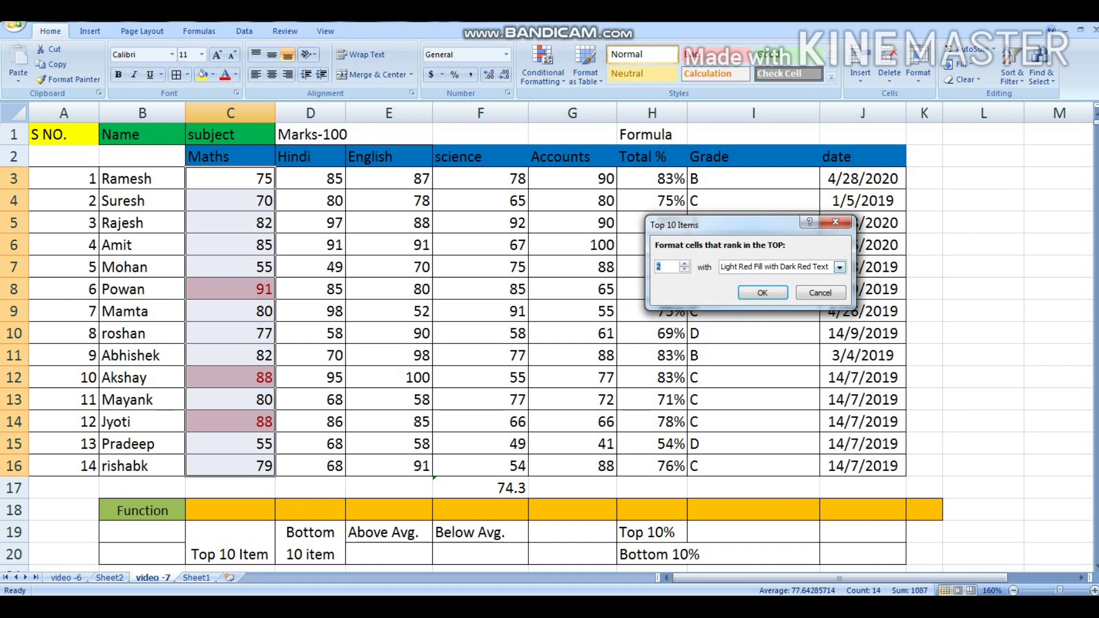
left_click(762, 293)
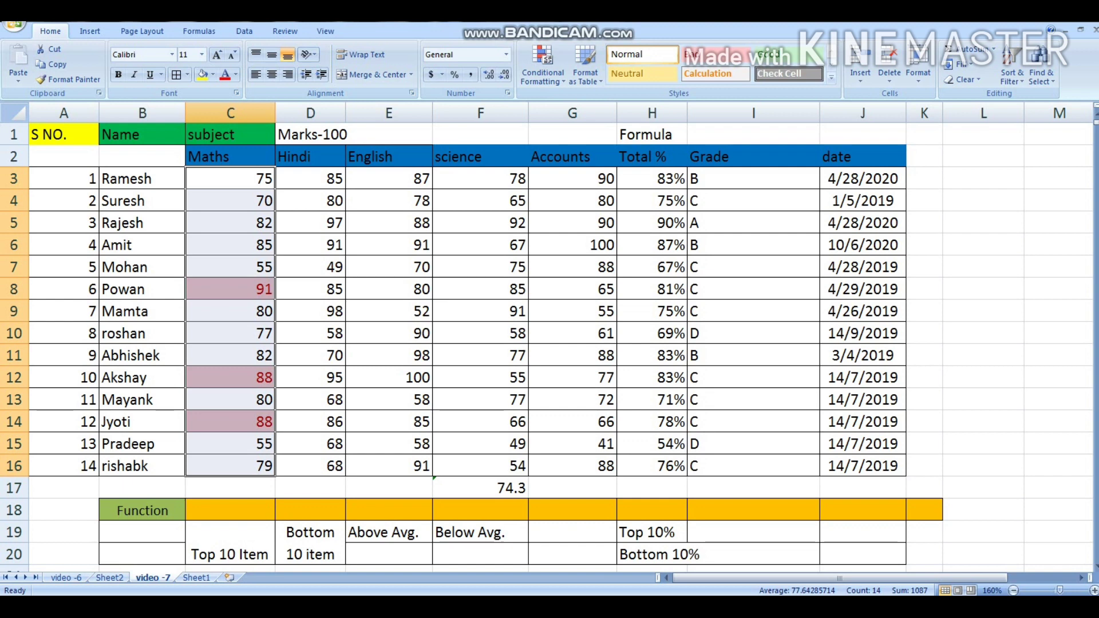
Highlight the bottom 4 Hindi marks in D3:D16 with a Bottom 10 Items rule using Light Red Fill with Dark Red Text
left_click_drag(311, 178, 311, 466)
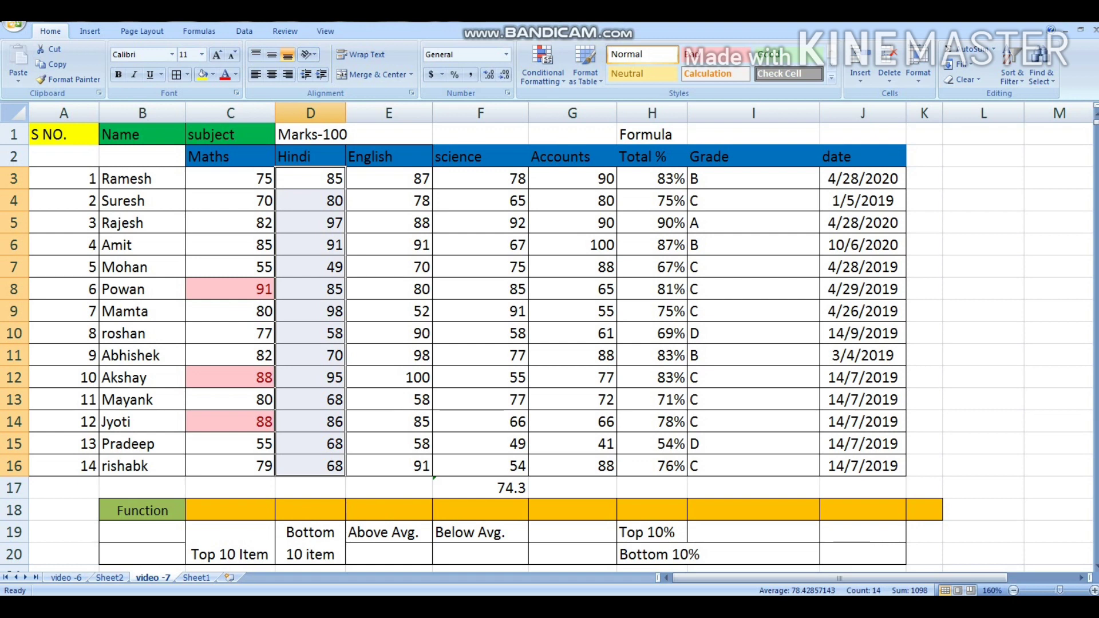
left_click(543, 66)
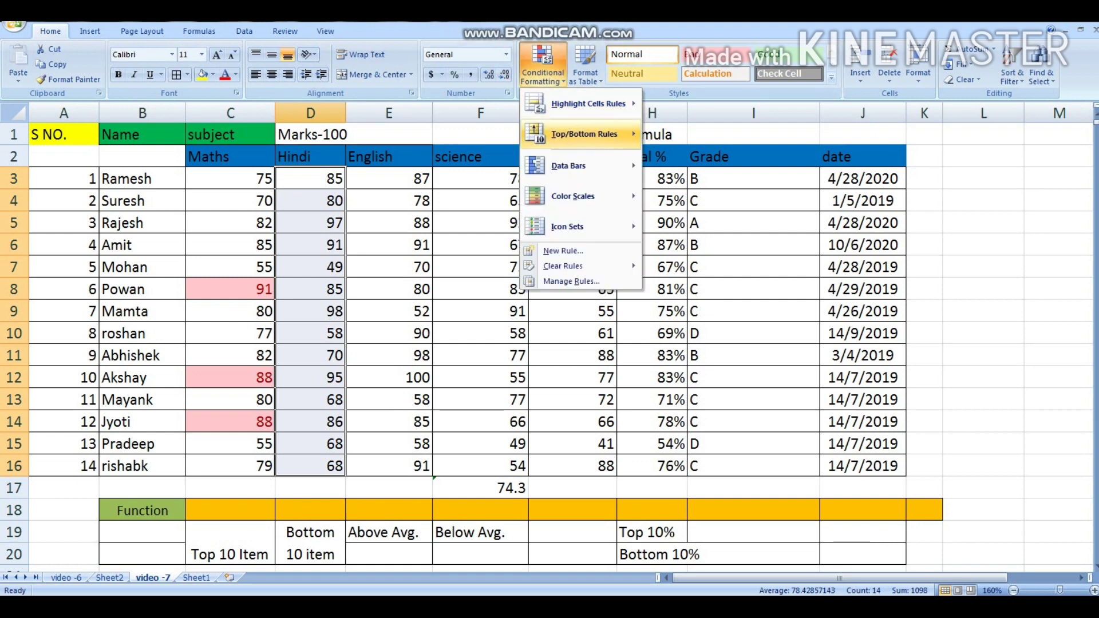
mouse_move(584, 134)
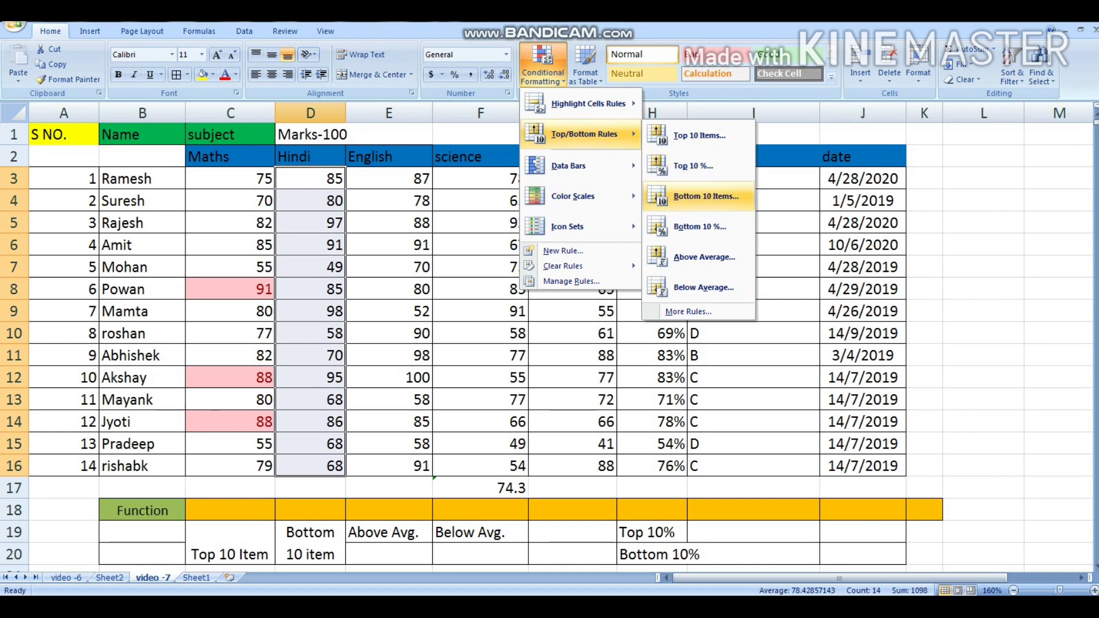
left_click(706, 195)
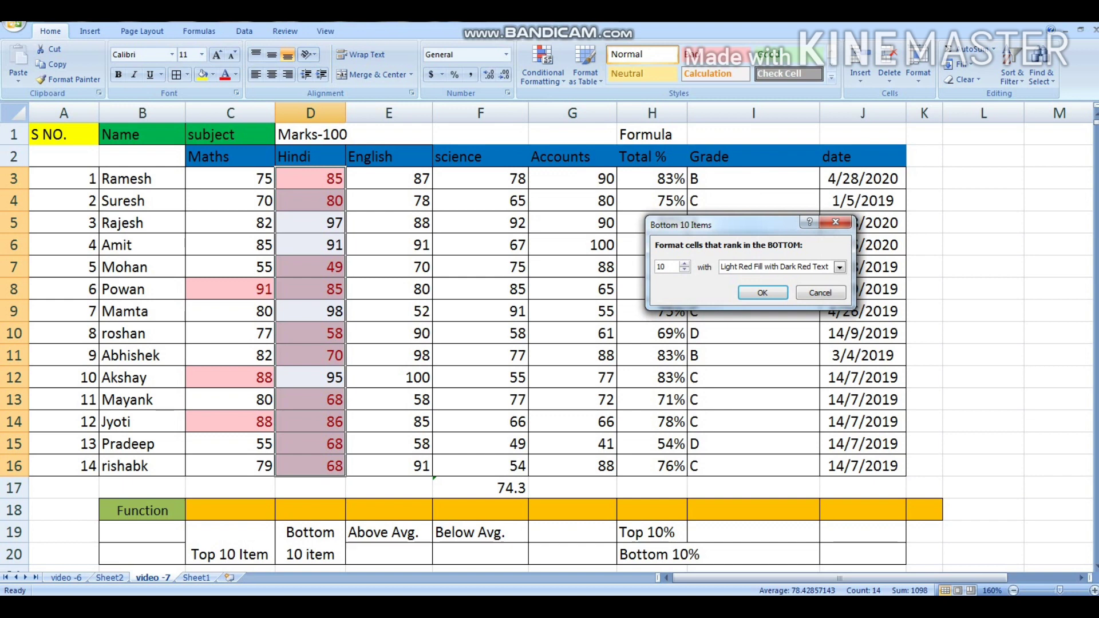
left_click(684, 270)
left_click(684, 269)
left_click(685, 270)
left_click(684, 270)
left_click(684, 270)
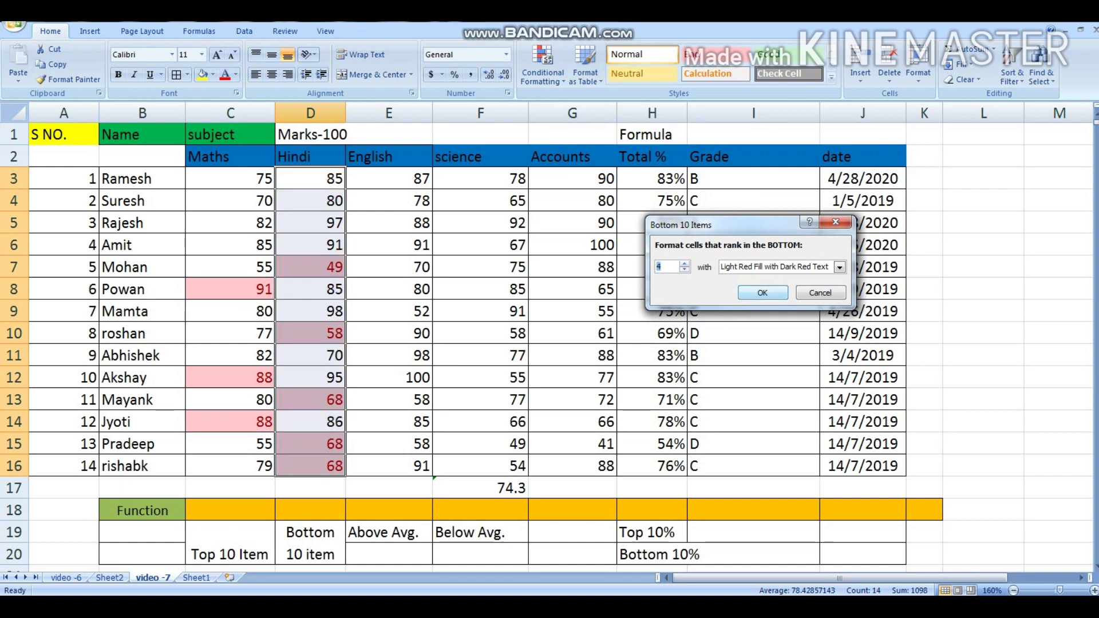
left_click(763, 293)
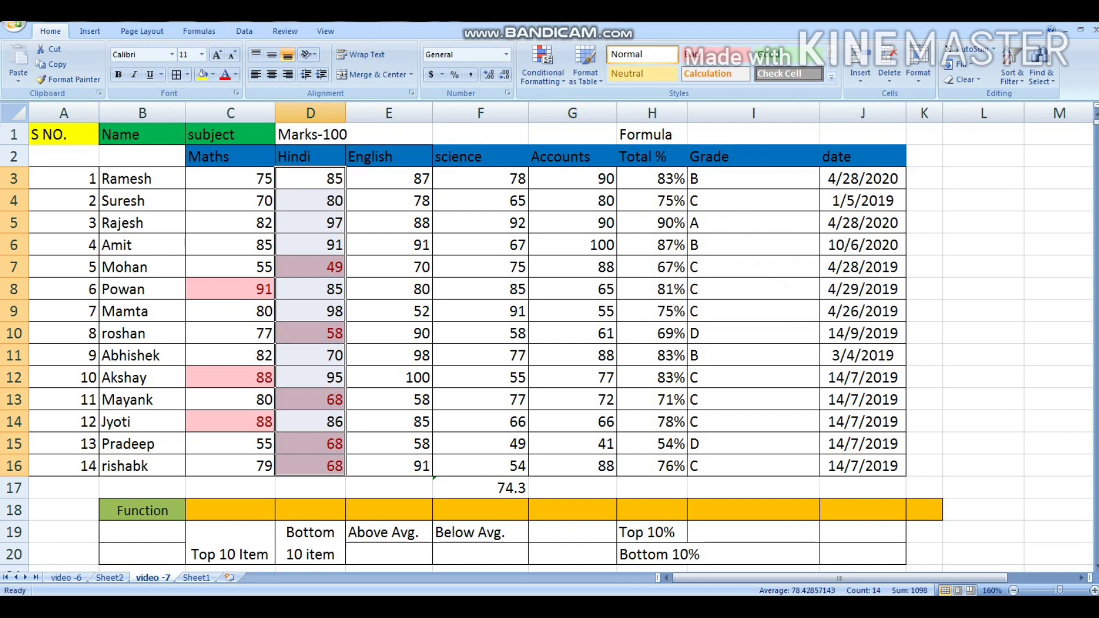
Examine the highlighted Hindi marks, the Top 10 Item and Bottom 10 item labels, and the available Top/Bottom rules
left_click(310, 333)
left_click(310, 267)
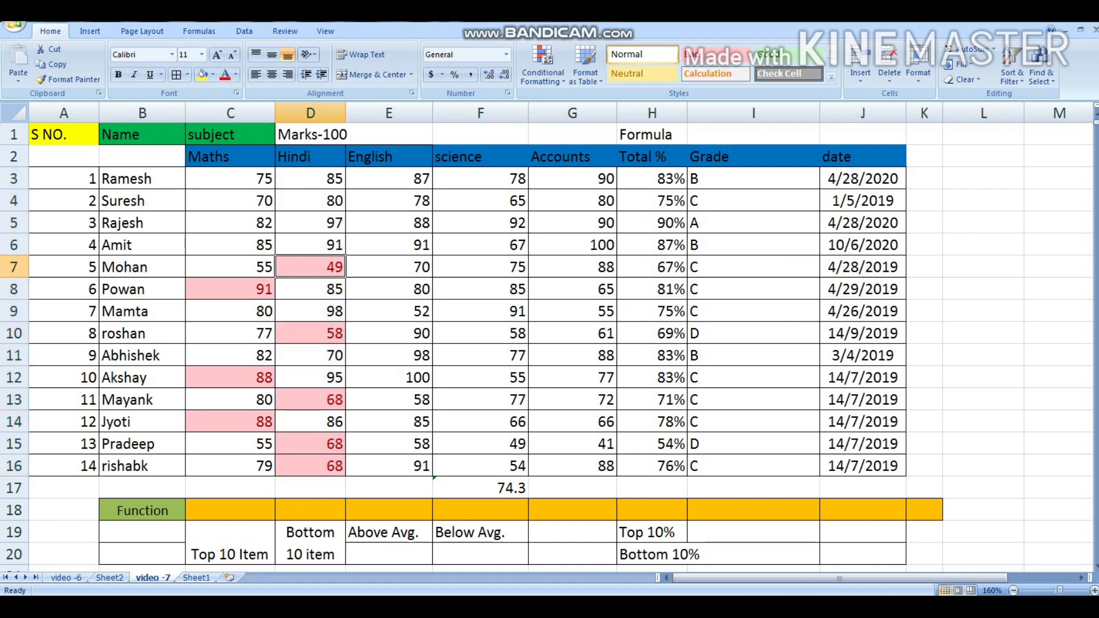
left_click(310, 334)
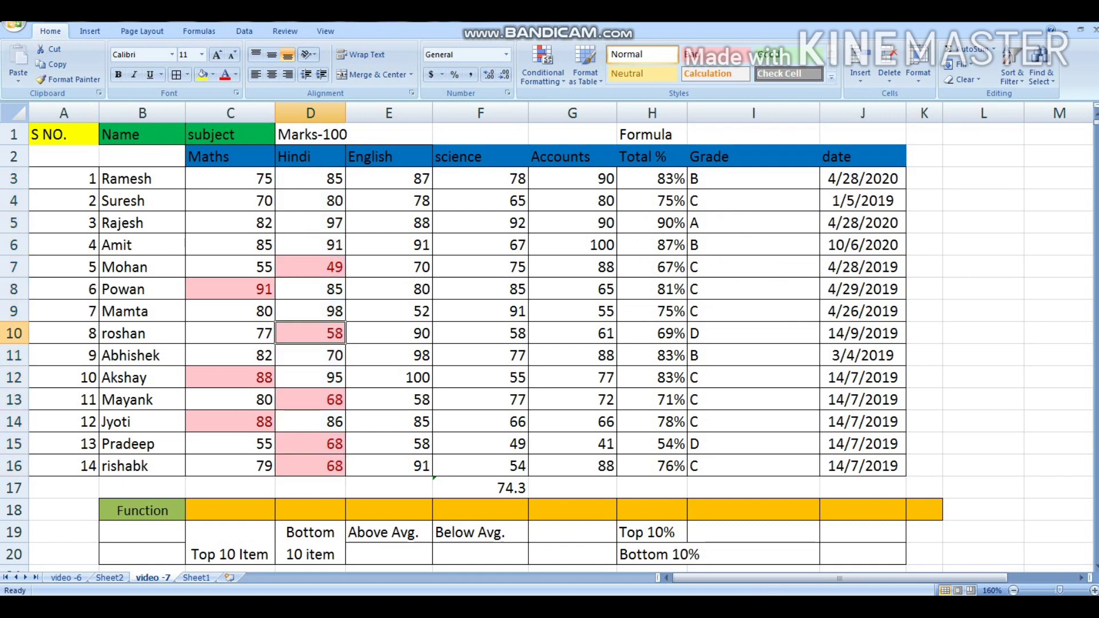
left_click(310, 399)
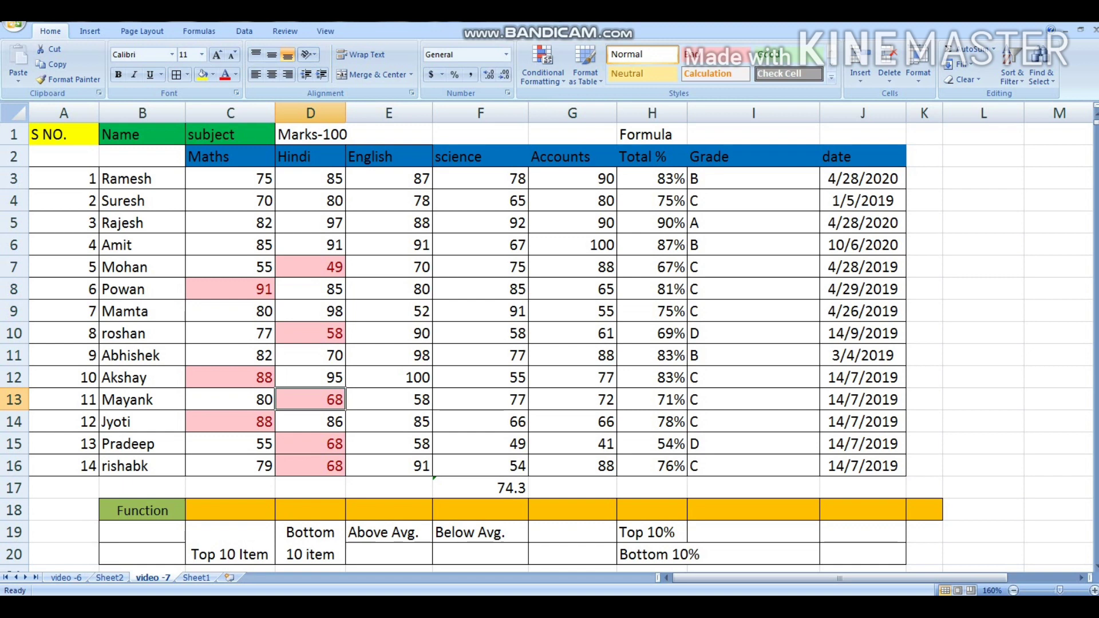
left_click(230, 544)
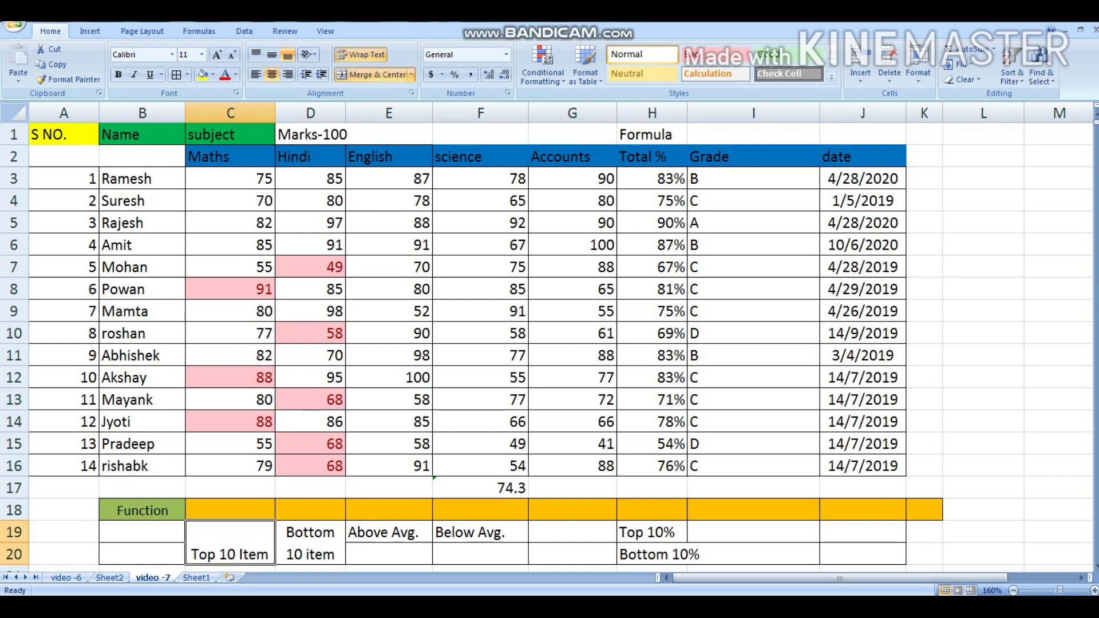
left_click(310, 544)
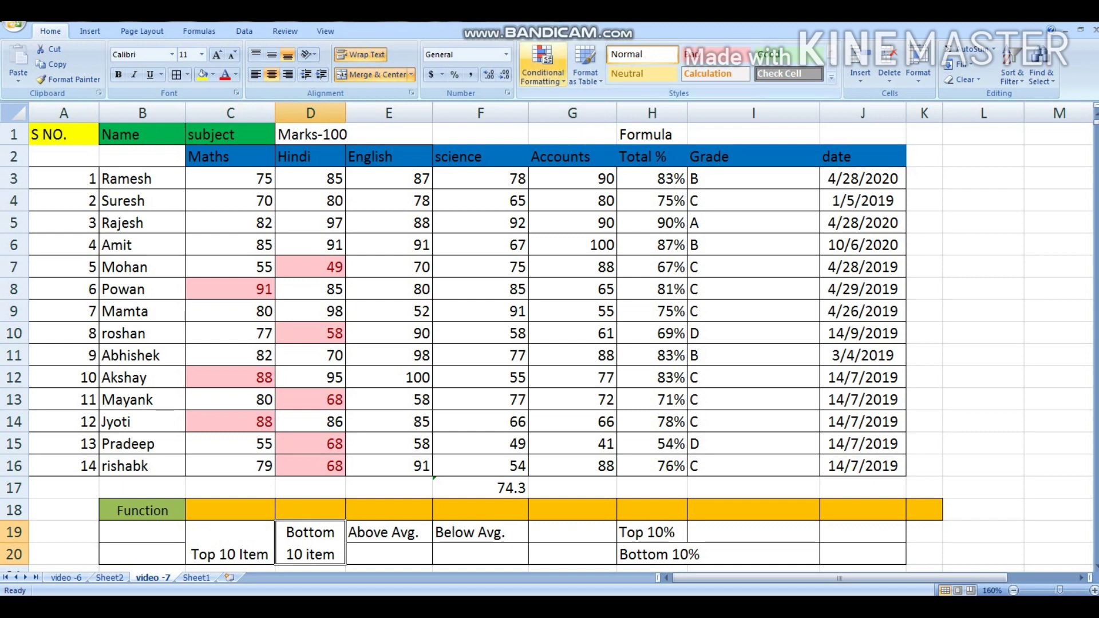
left_click(543, 72)
mouse_move(590, 134)
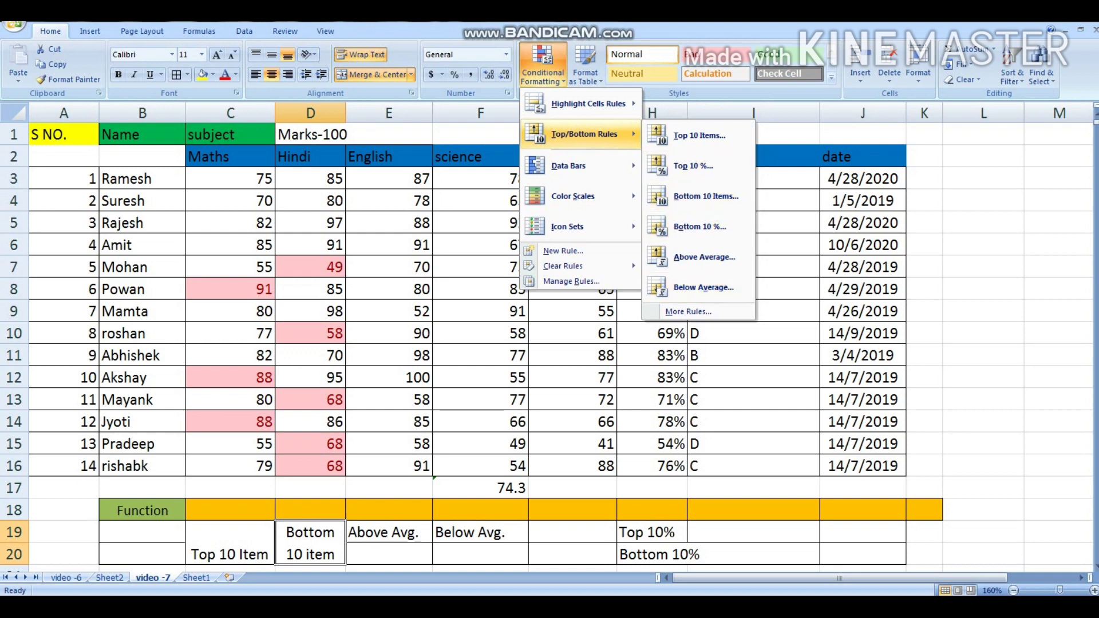
key("Escape")
Start a Top 10% conditional formatting rule for the Total % values in H3:H16, keeping the column uncovered by the dialog
left_click_drag(652, 179, 652, 466)
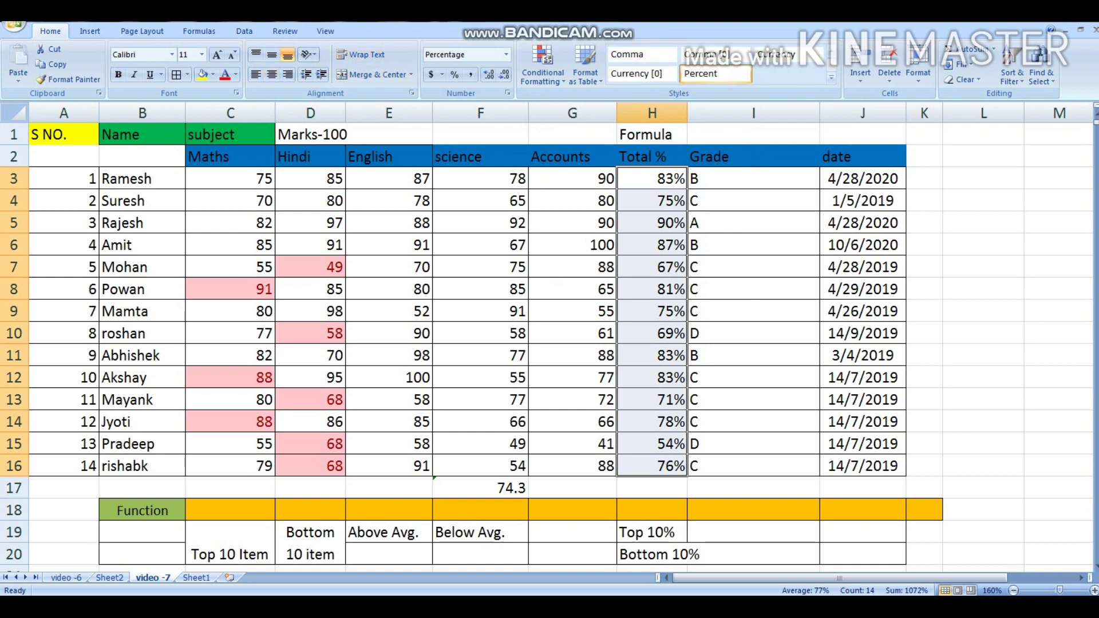
left_click(542, 66)
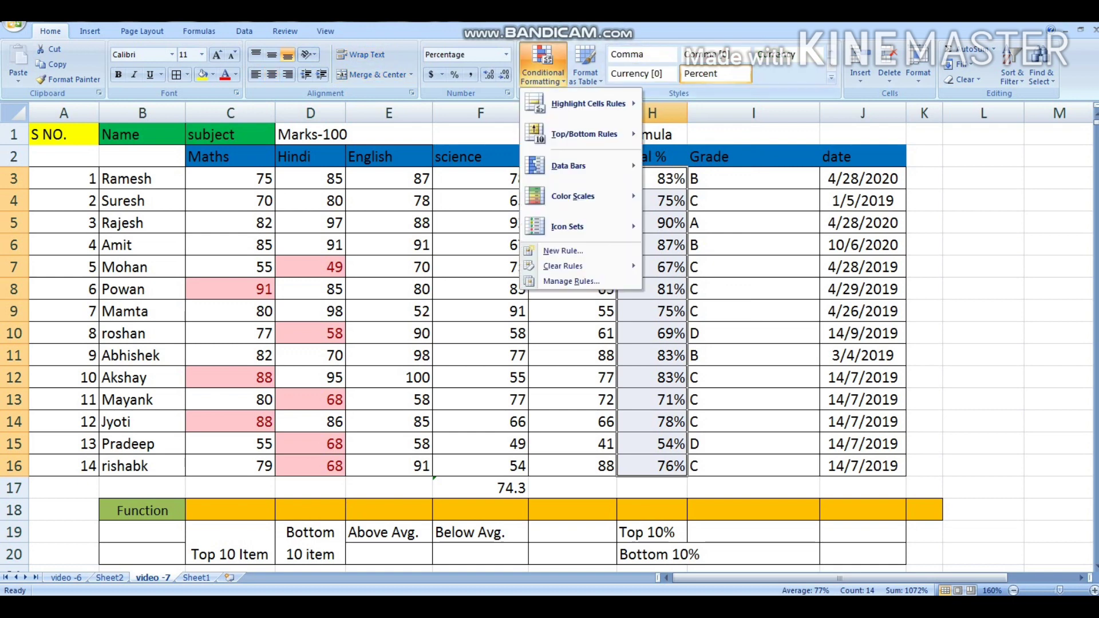
mouse_move(584, 134)
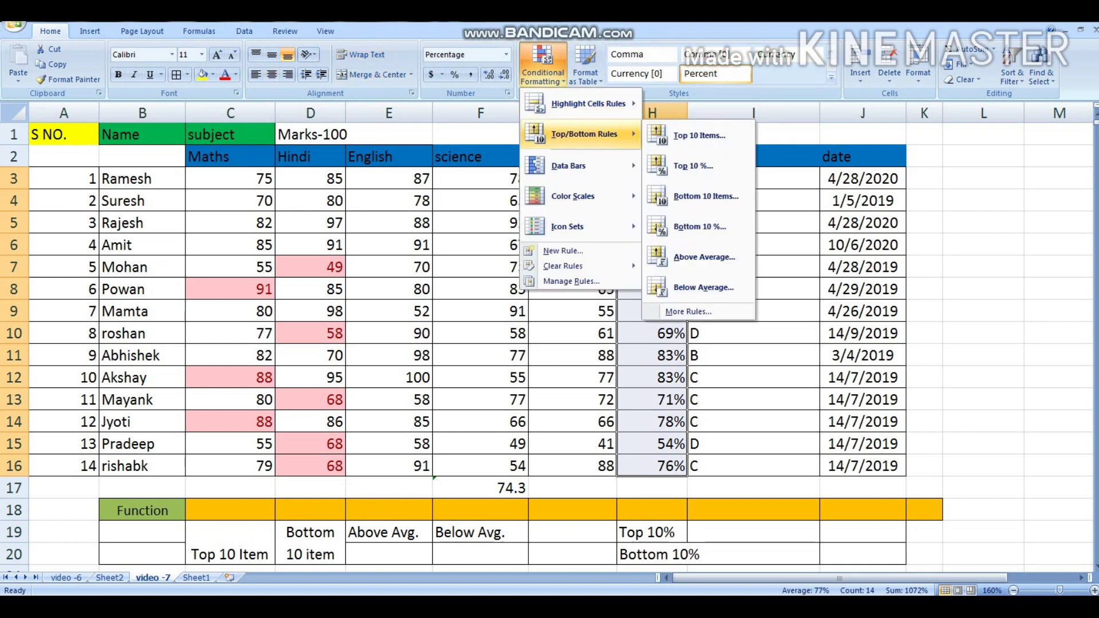
left_click(694, 165)
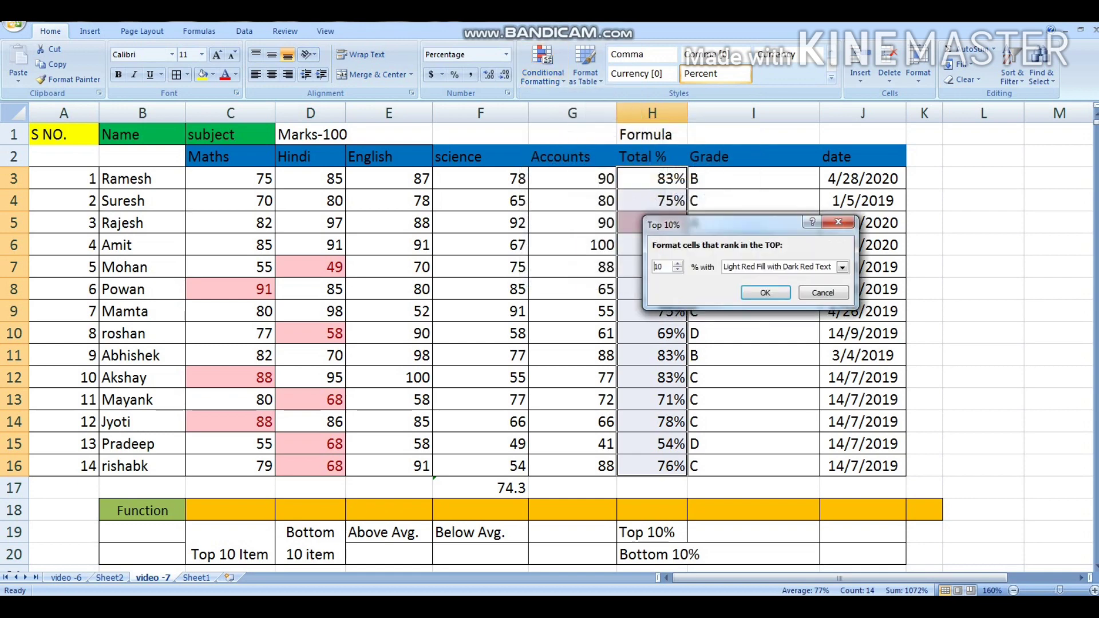
left_click_drag(715, 223, 341, 221)
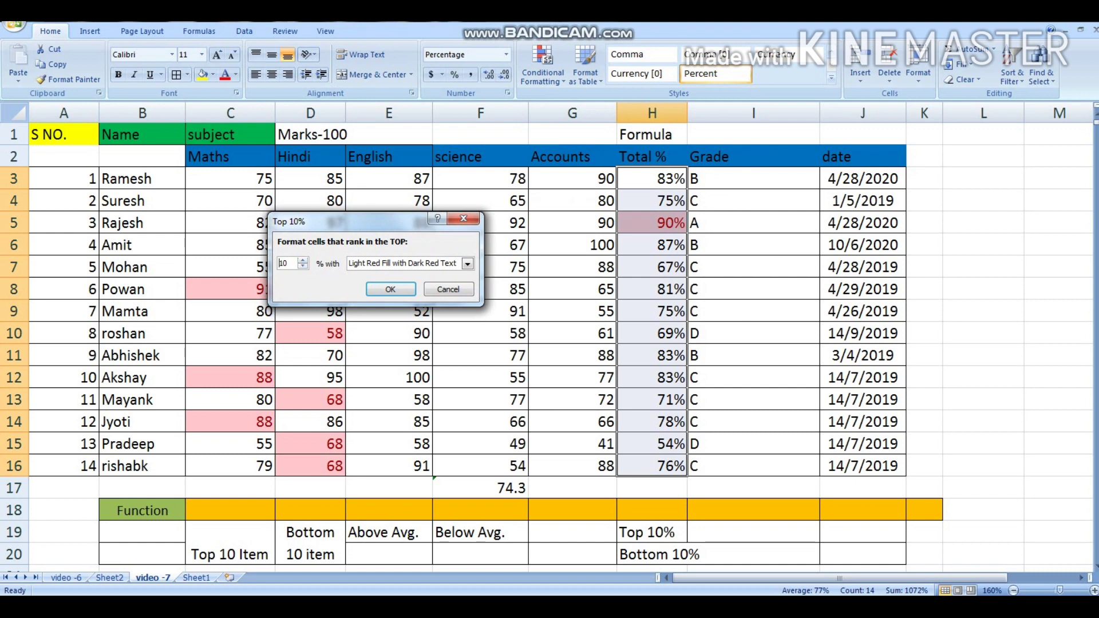
Try different percentages up to 50% in the Top 10% rule to preview the highlighting on the Total % values
left_click(302, 260)
left_click(303, 266)
left_click(303, 266)
left_click(303, 267)
left_click(303, 267)
left_click(303, 267)
left_click(303, 260)
left_click(303, 260)
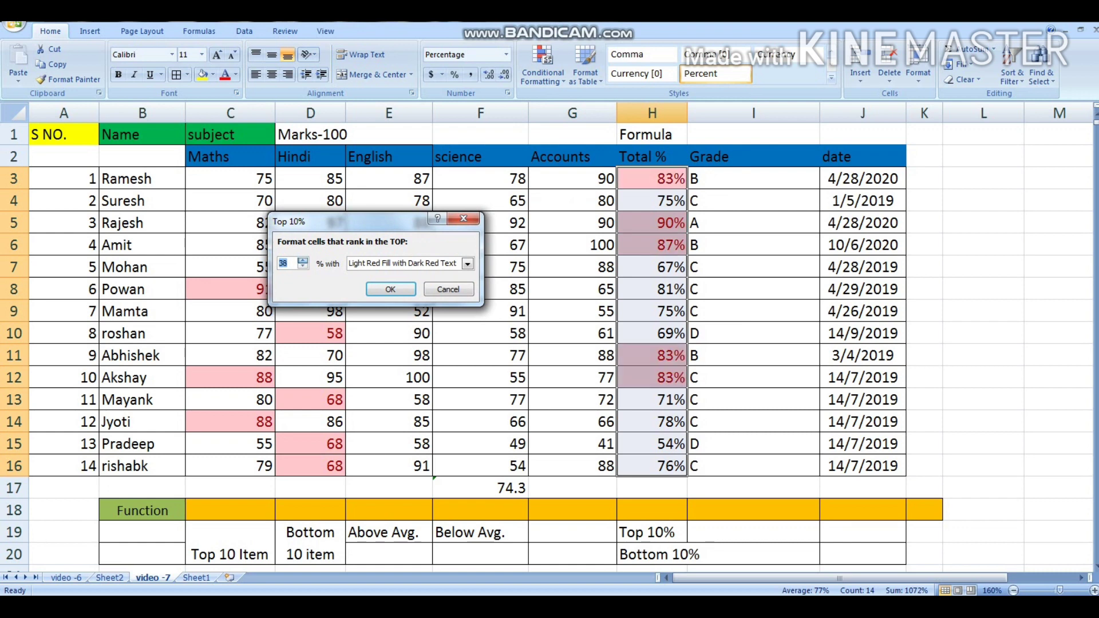
left_click(303, 260)
left_click(303, 260)
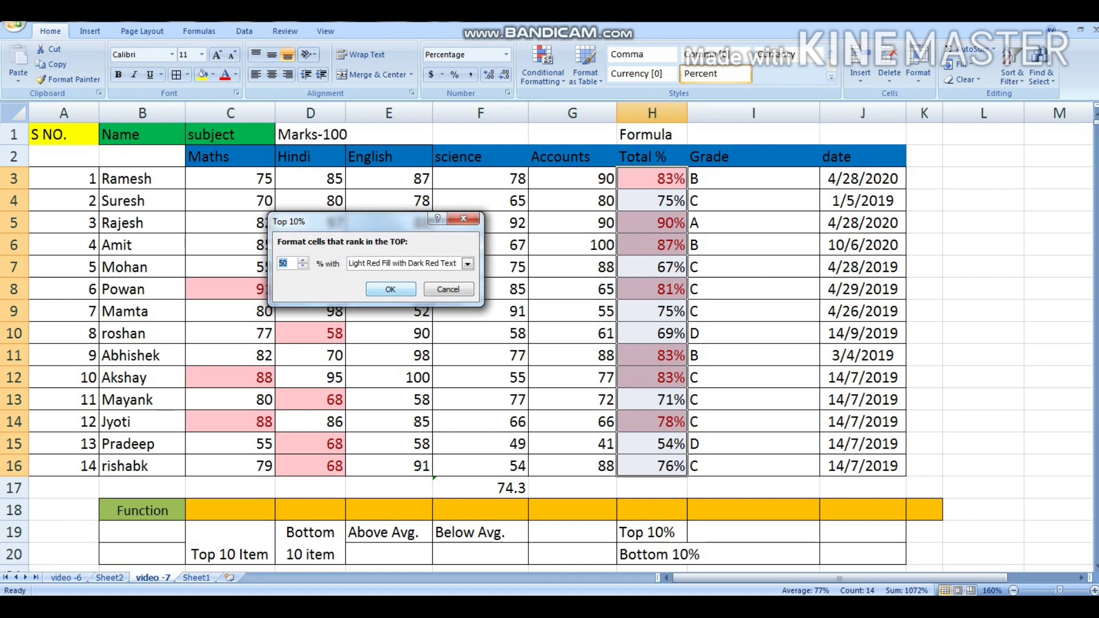
Set the Top 10% rule to 20% with Light Red Fill with Dark Red Text, apply it and inspect the highlighted Total % cells
left_click(303, 266)
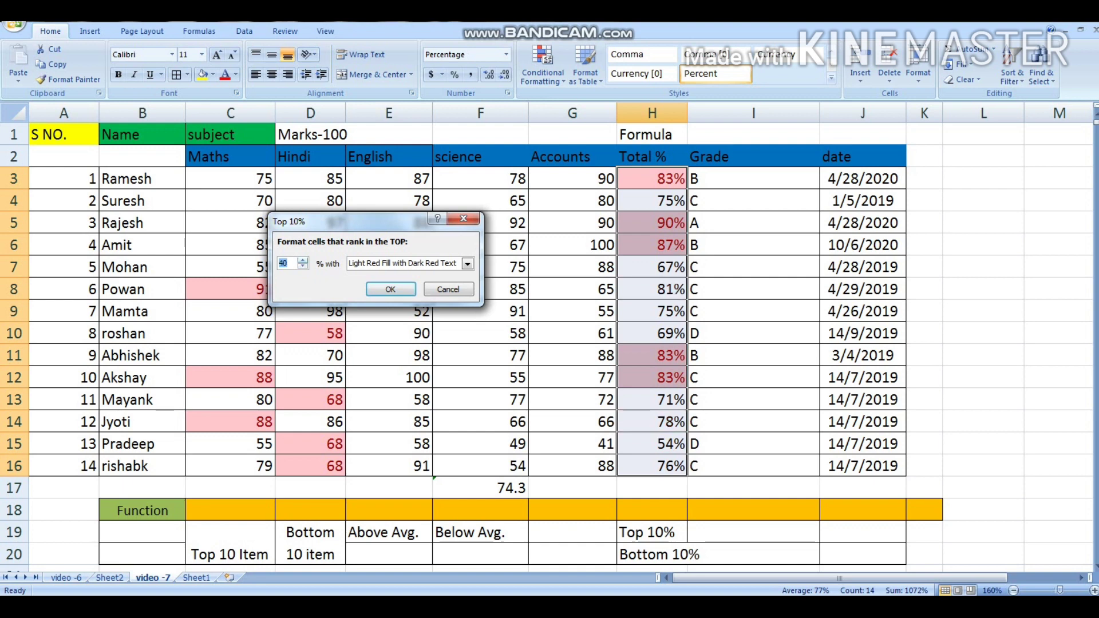
left_click(303, 266)
left_click(302, 267)
left_click(302, 266)
left_click(302, 266)
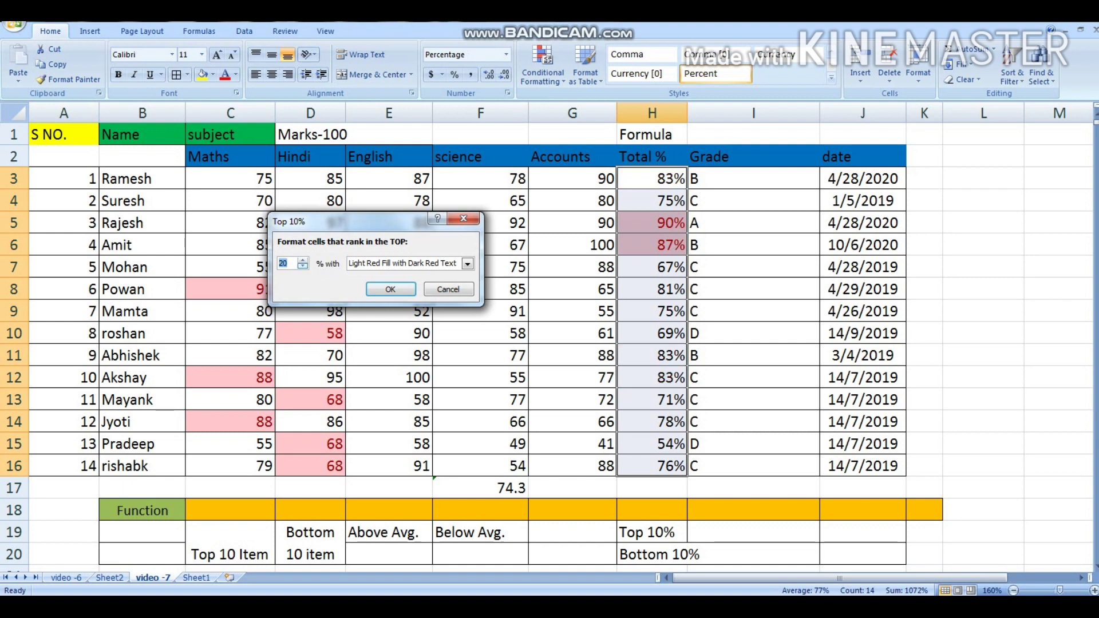
left_click(390, 289)
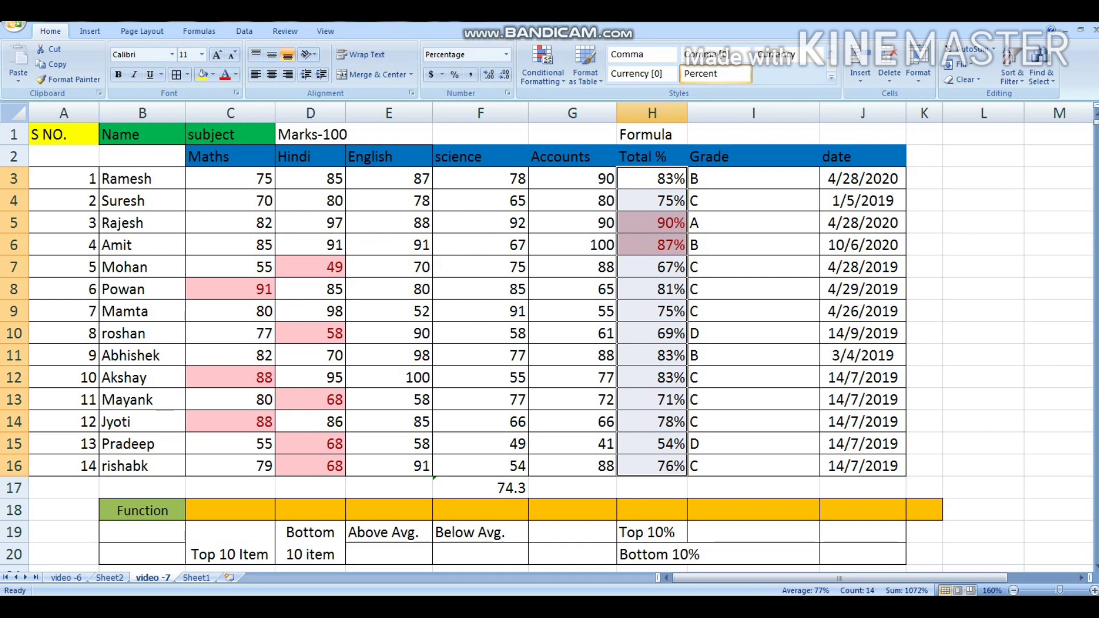
left_click(652, 222)
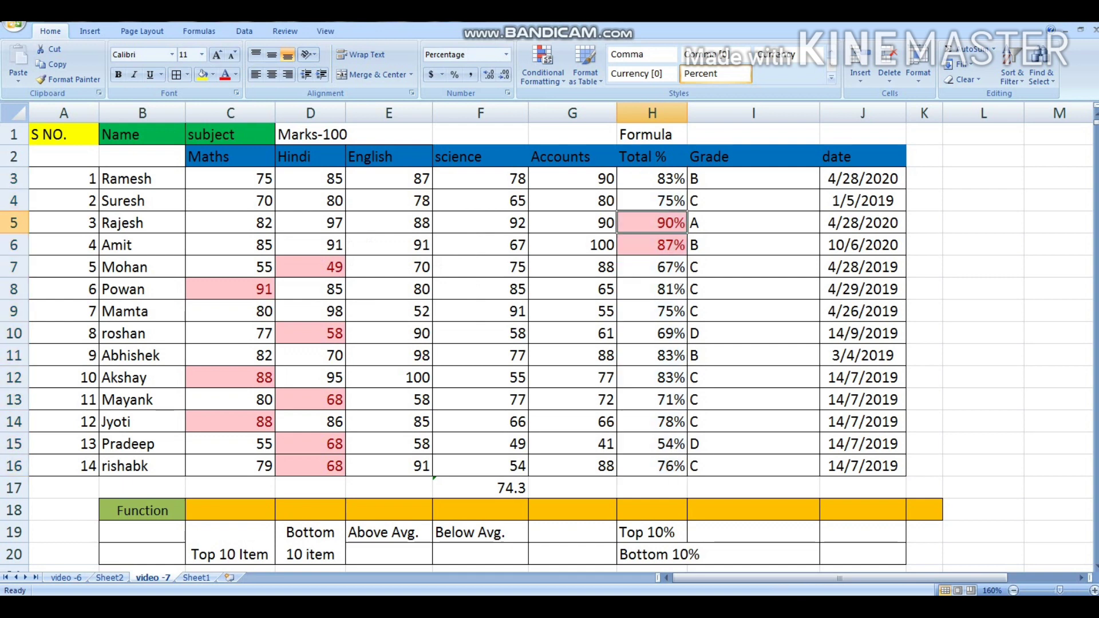
left_click(652, 245)
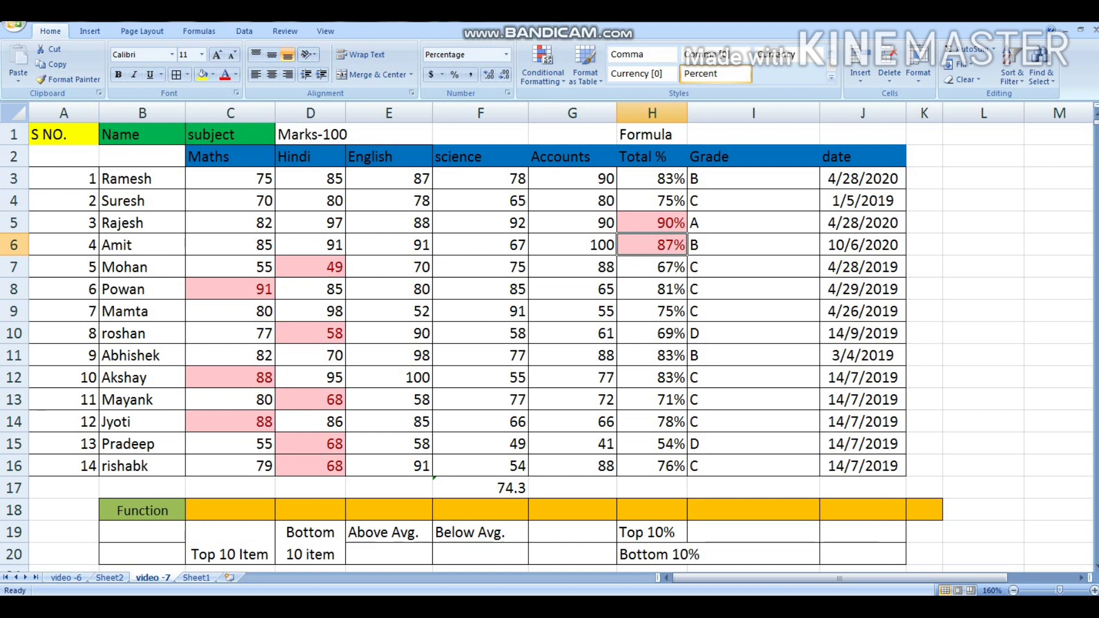
Clear the conditional formatting rules from the Total % cells H3:H16
left_click_drag(652, 178, 652, 466)
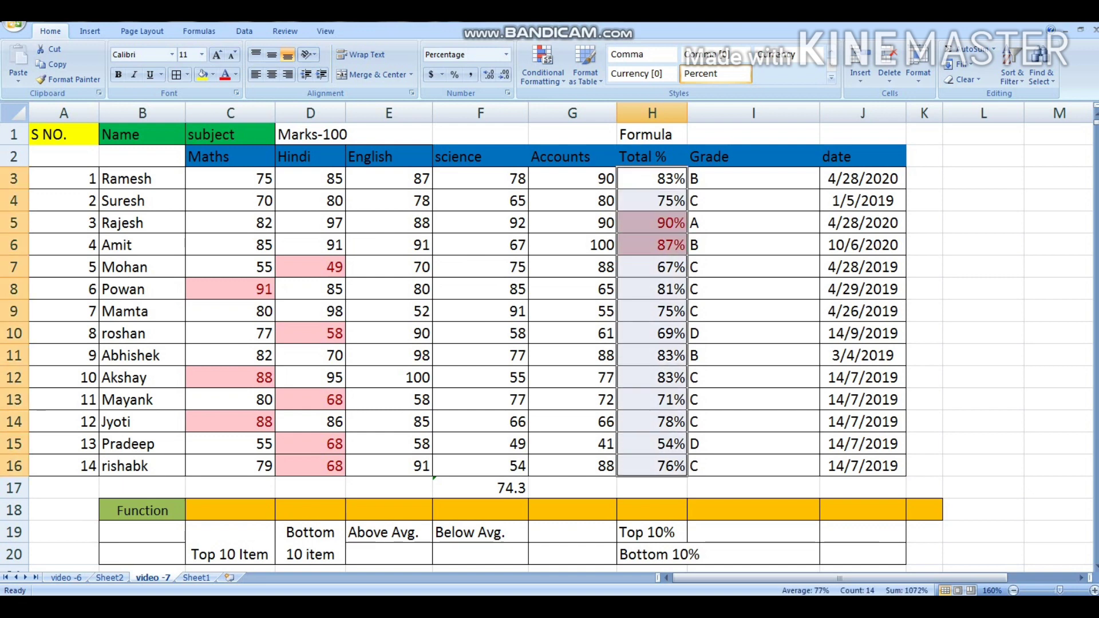
left_click(543, 66)
mouse_move(561, 267)
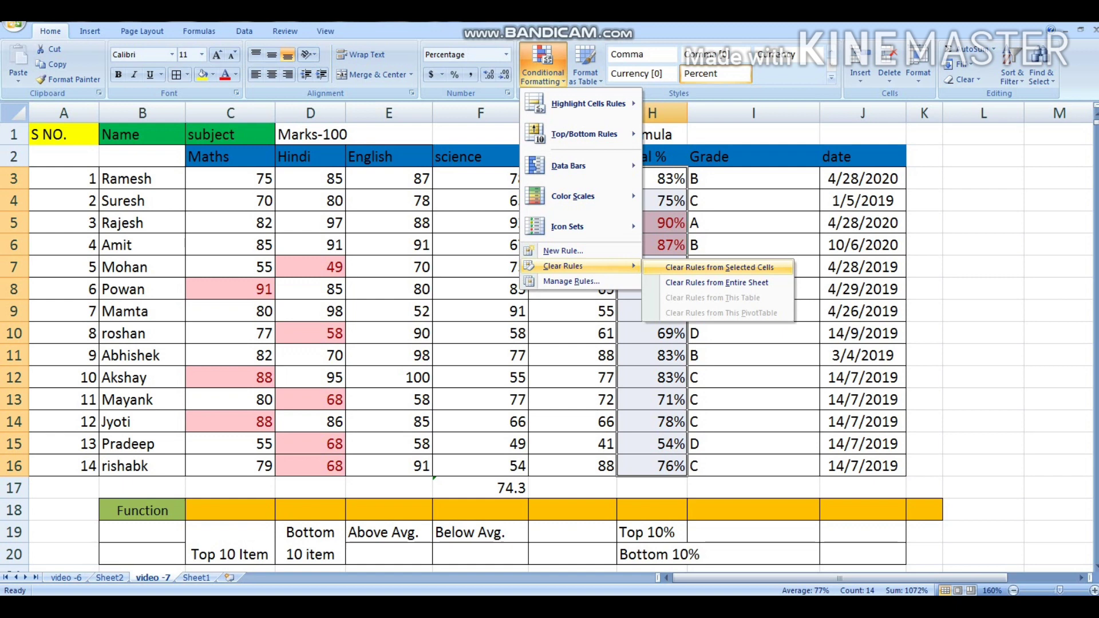
left_click(720, 267)
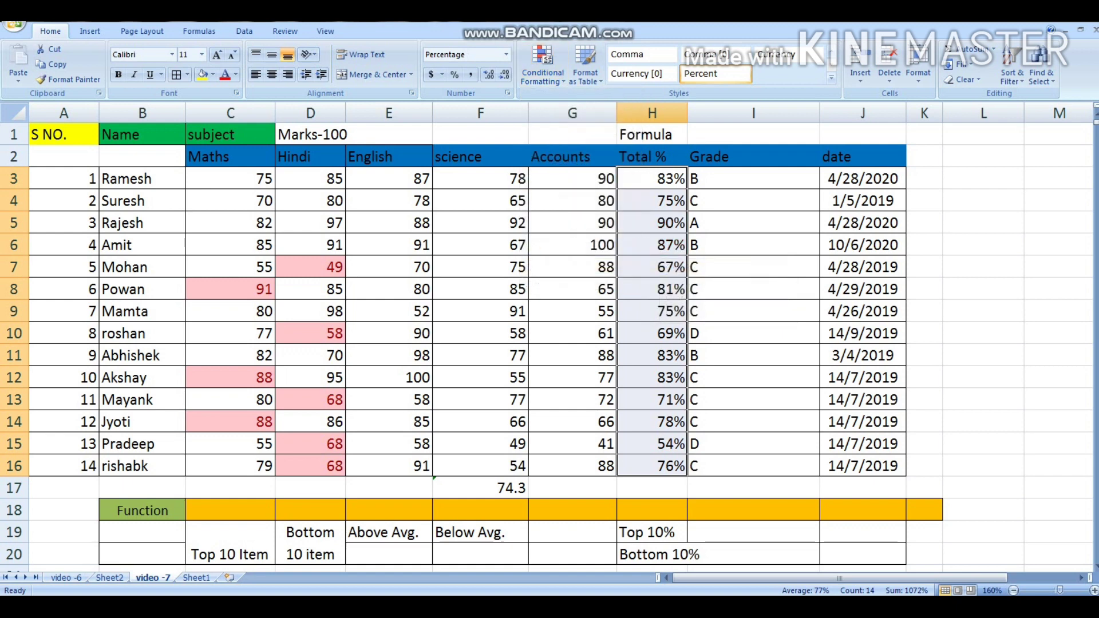
Highlight the five lowest Total % values in H3:H16 by raising the percentage of a Bottom 10% rule with Light Red Fill with Dark Red Text
left_click(543, 69)
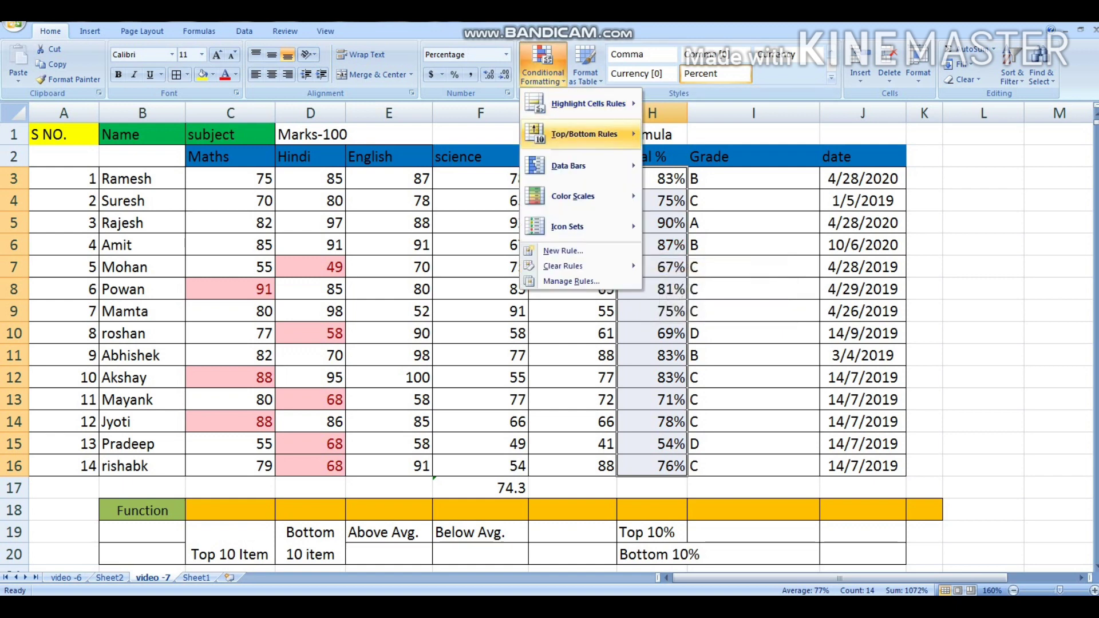
mouse_move(590, 134)
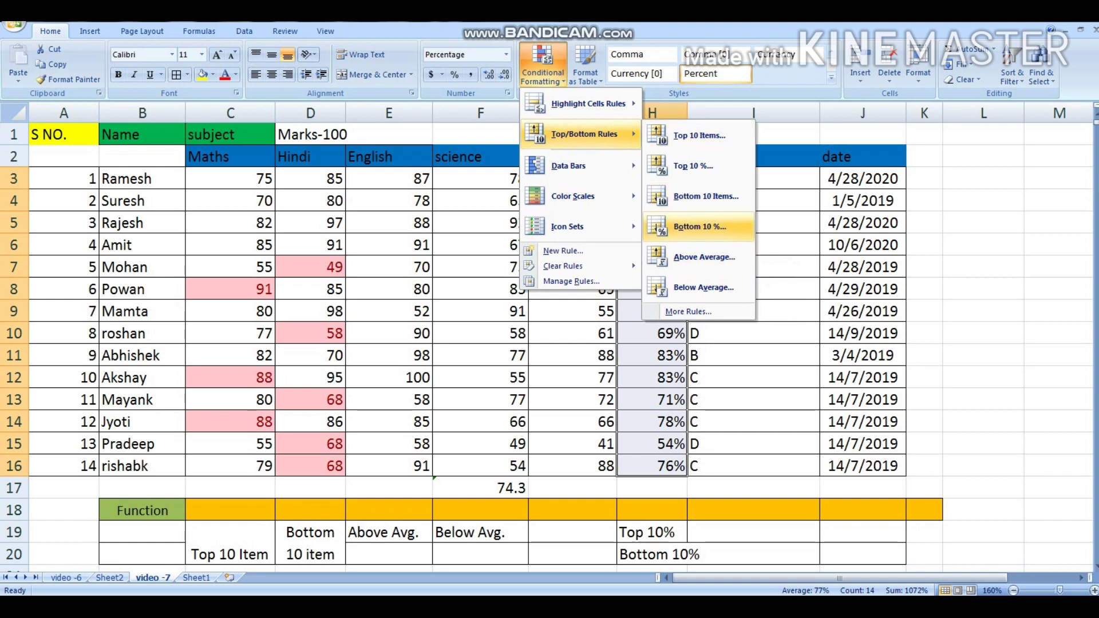
left_click(700, 227)
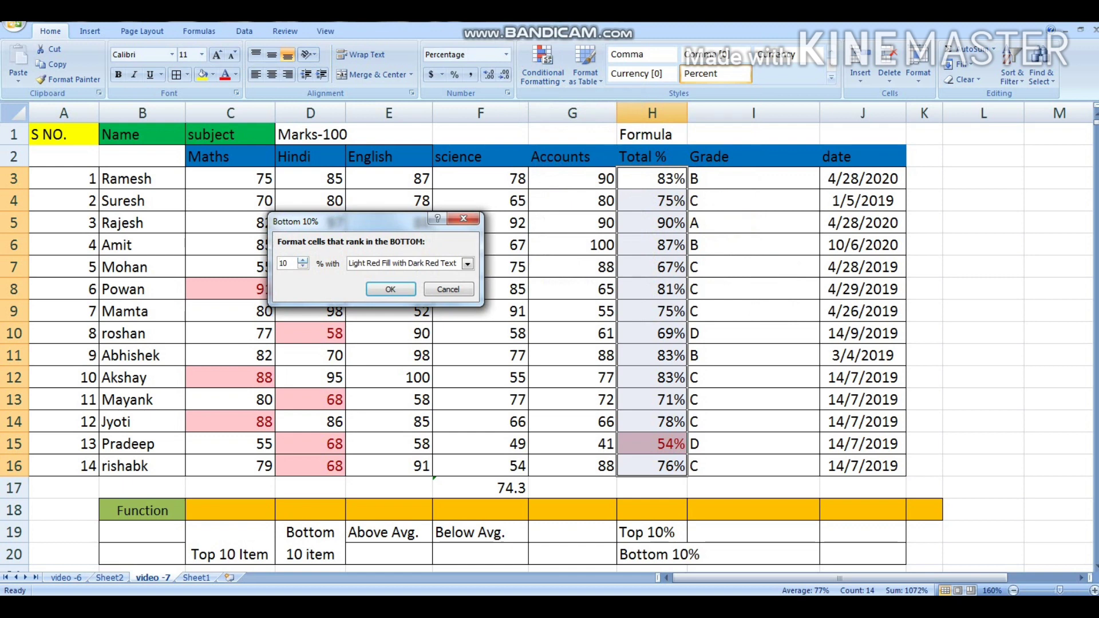
left_click(303, 260)
left_click(303, 261)
left_click(303, 266)
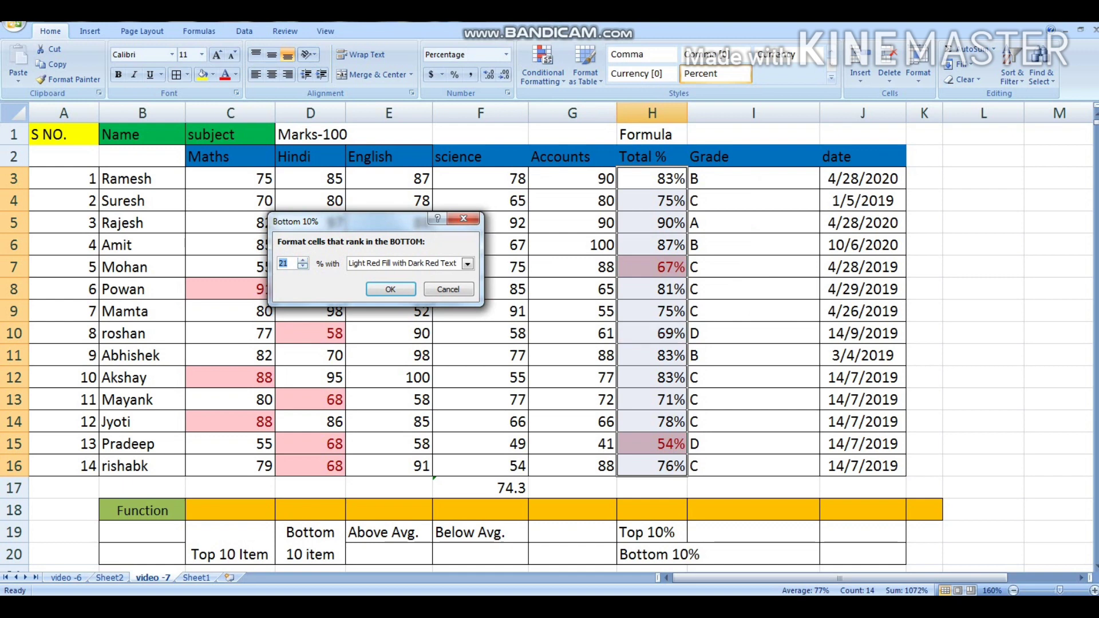
left_click(303, 266)
left_click(303, 261)
left_click(302, 260)
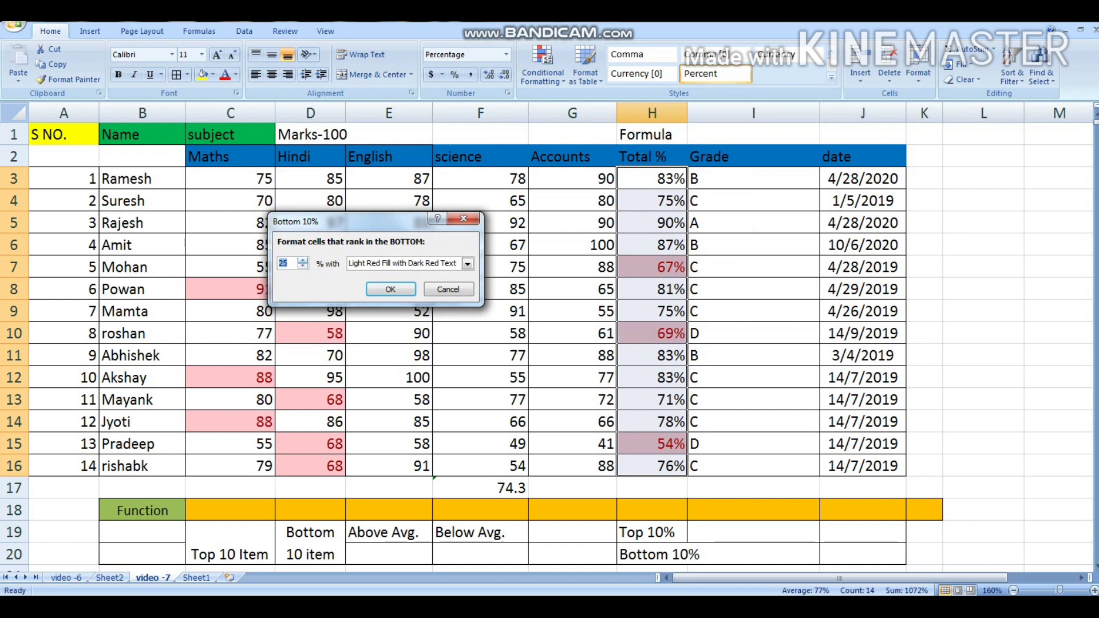
left_click(303, 261)
left_click(303, 260)
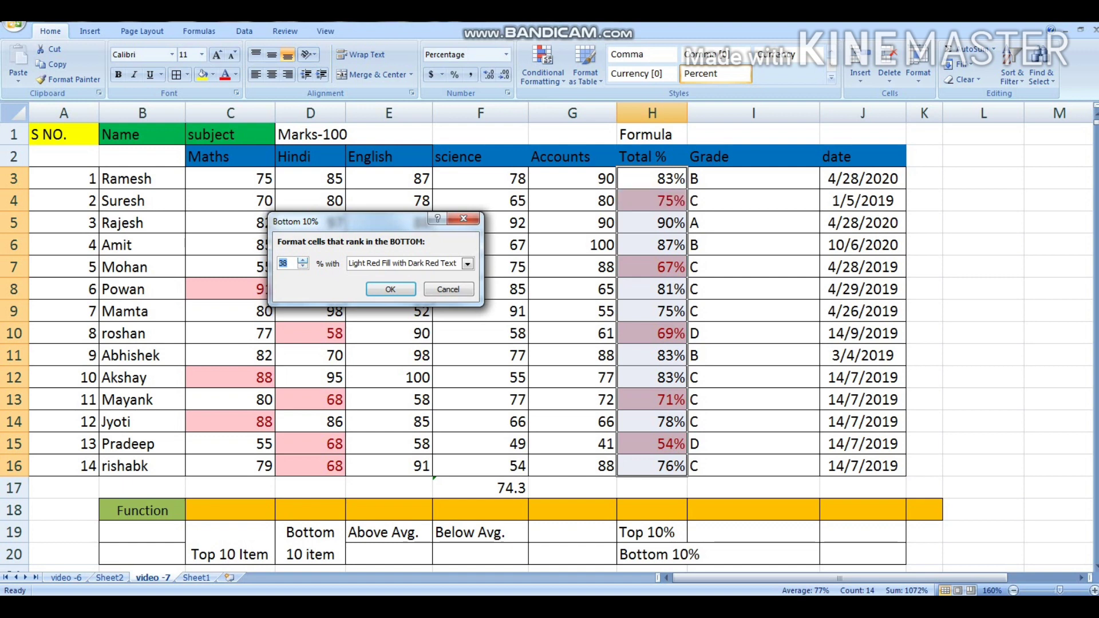
left_click(303, 261)
left_click(391, 289)
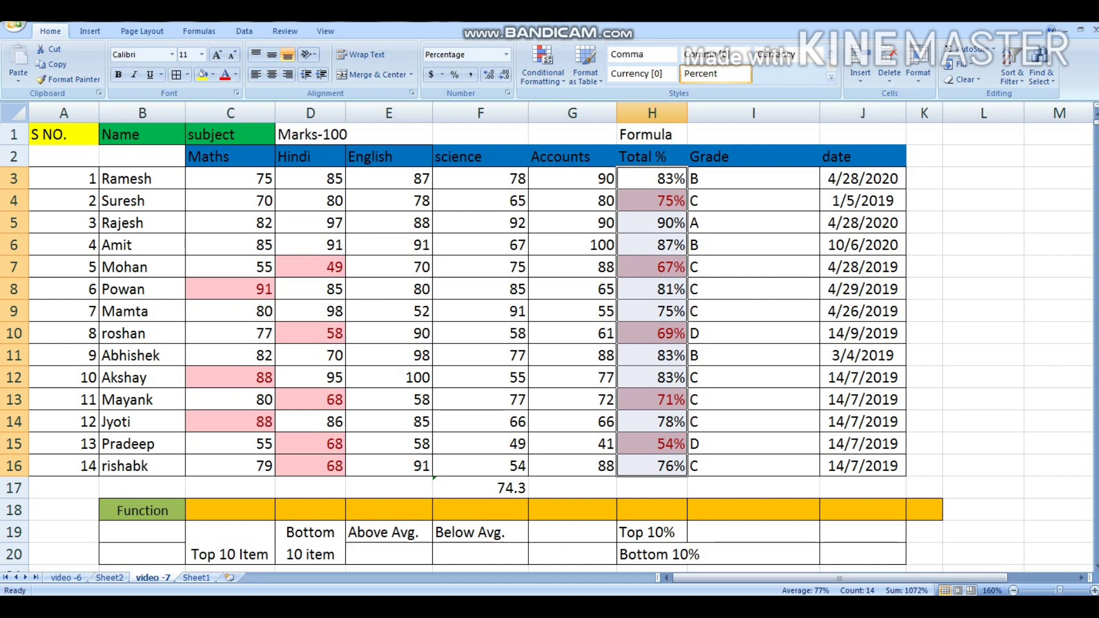
Review the Top 10 Item, Bottom 10 item, Top 10% and Bottom 10% labels alongside the available Top/Bottom rules
left_click(230, 543)
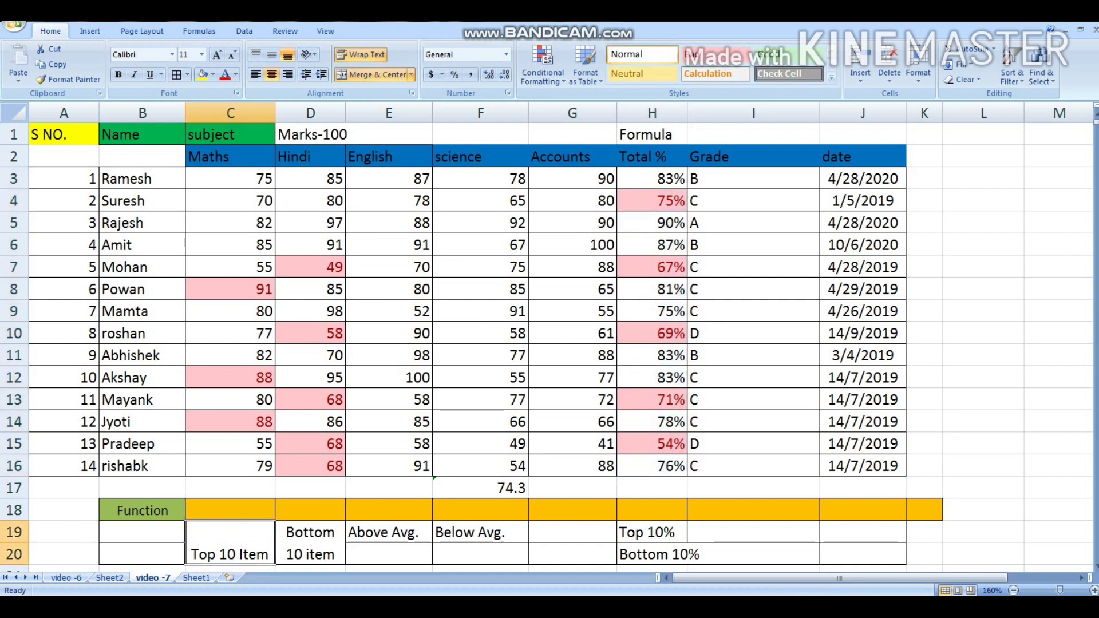
left_click(310, 543)
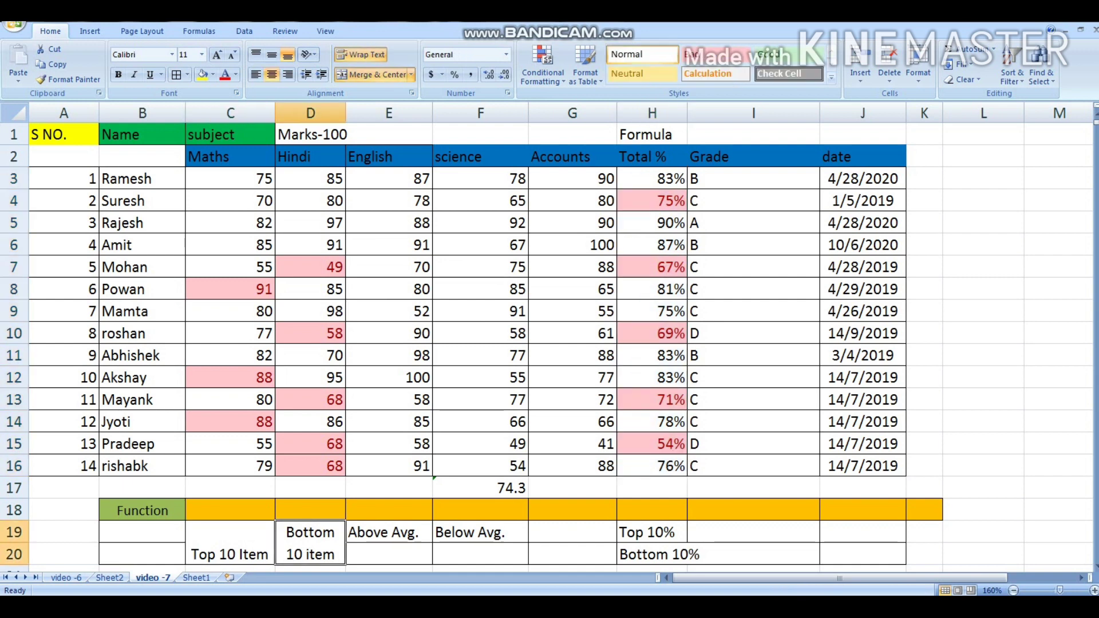
left_click(652, 532)
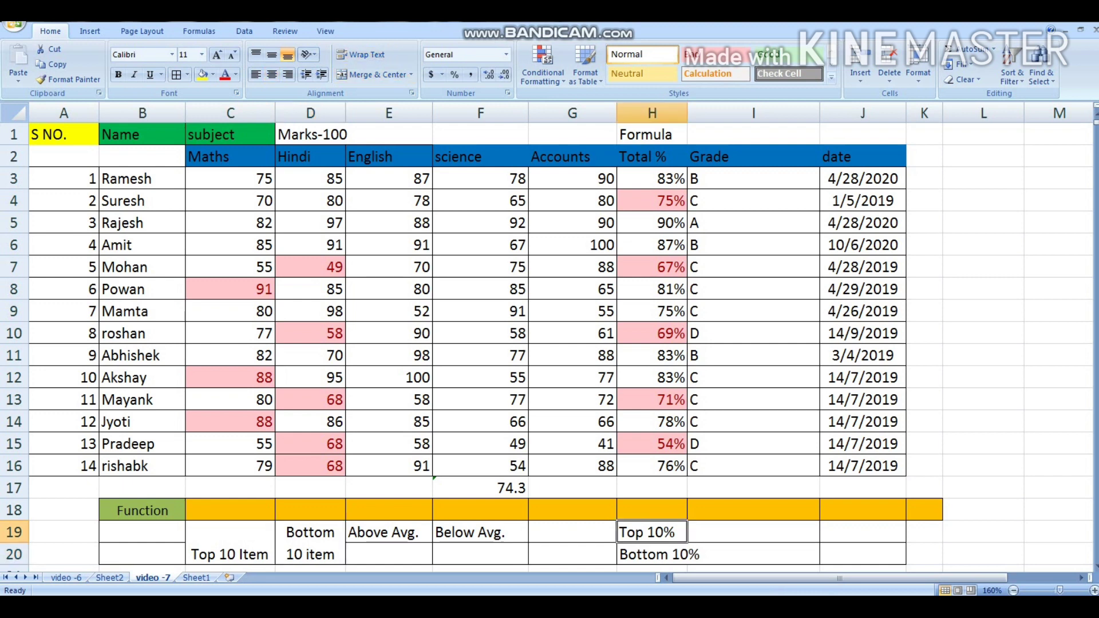
left_click(652, 554)
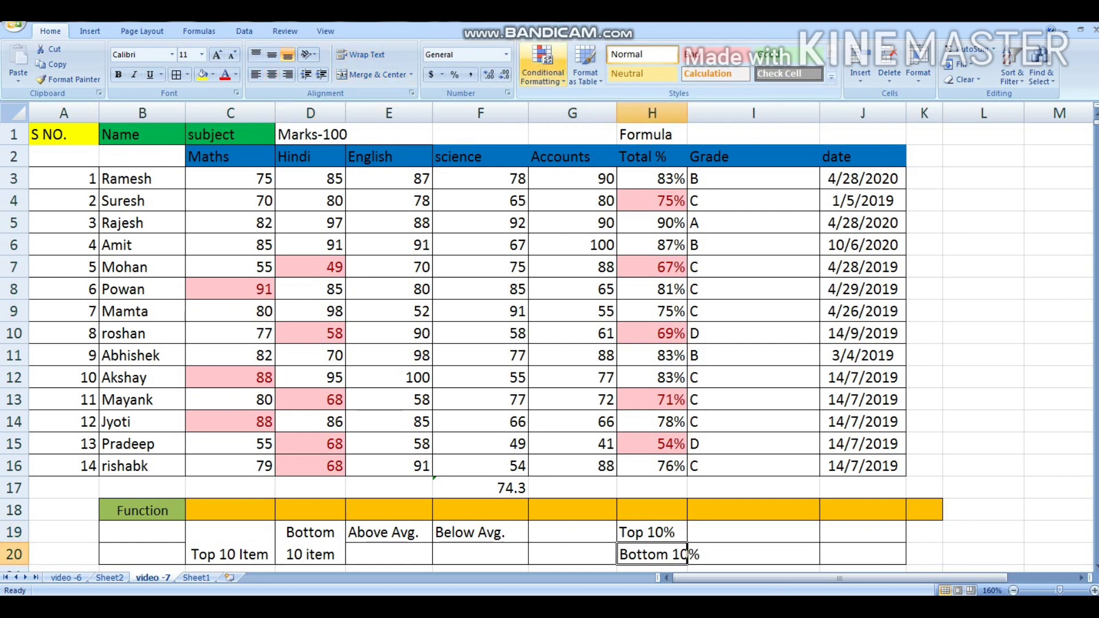
left_click(543, 66)
mouse_move(590, 134)
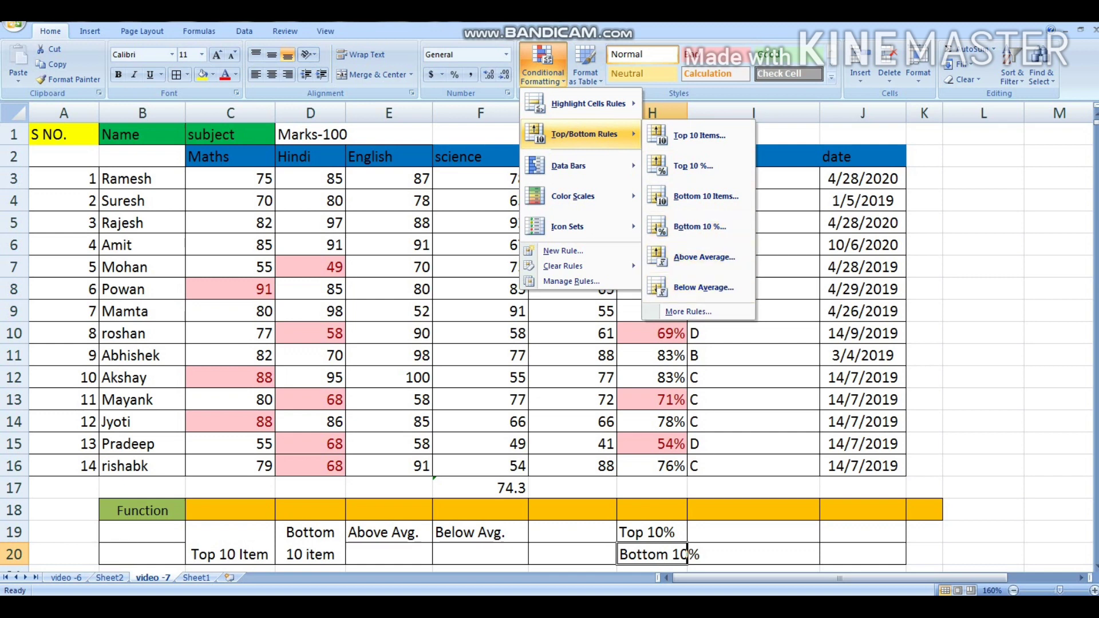
key("Escape")
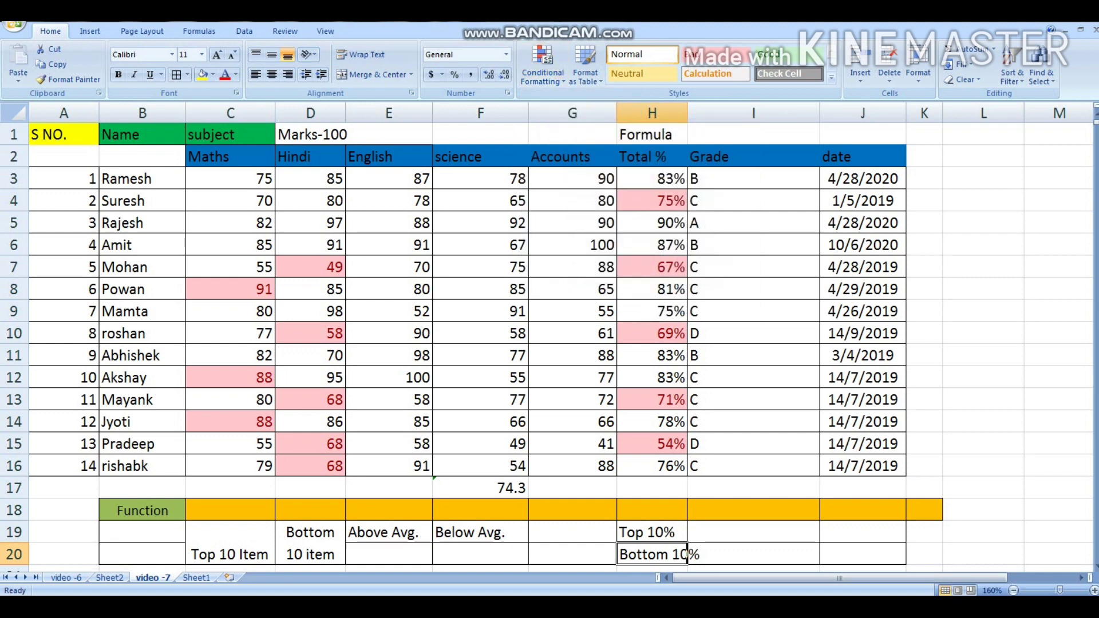
Apply an Above Average rule to the English marks in E3:E16 using Yellow Fill with Dark Yellow Text
left_click_drag(390, 178, 395, 466)
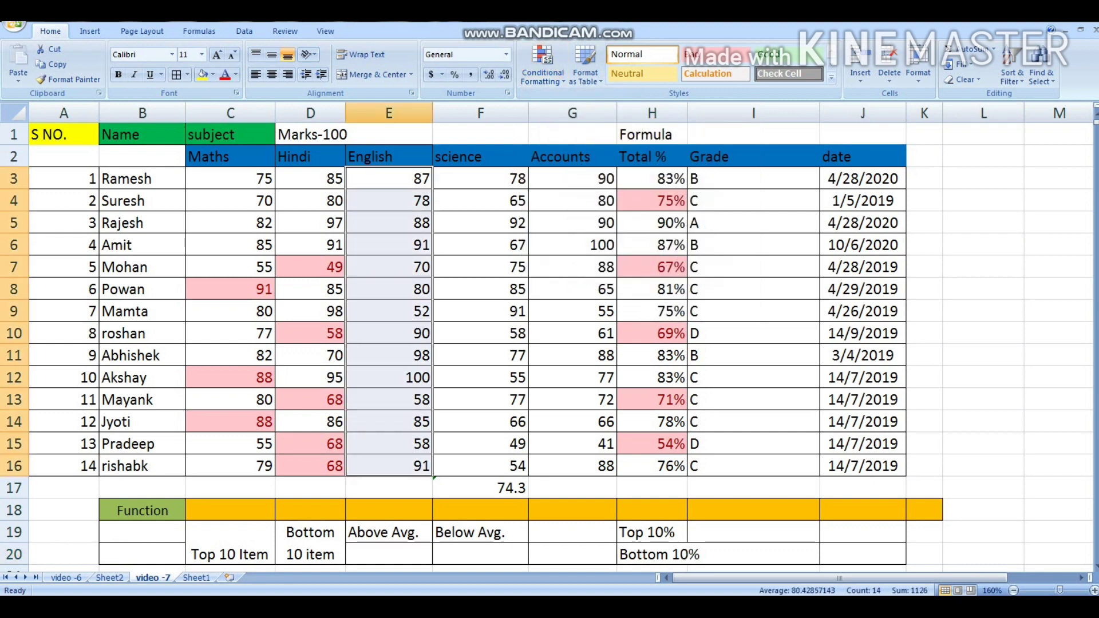
left_click(543, 64)
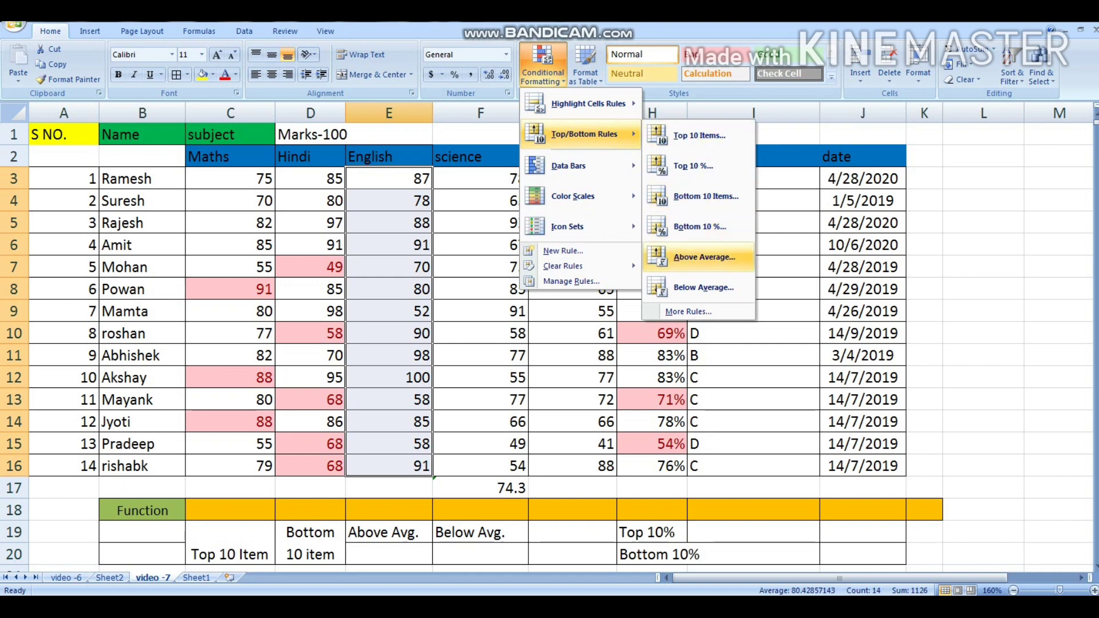
left_click(704, 258)
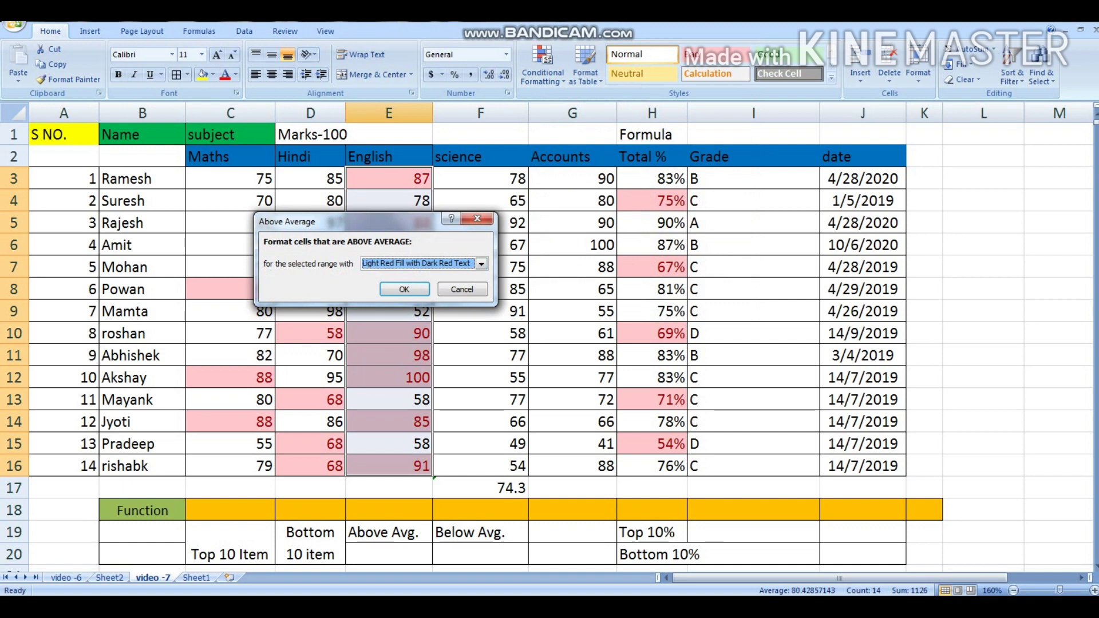
left_click_drag(343, 221, 124, 200)
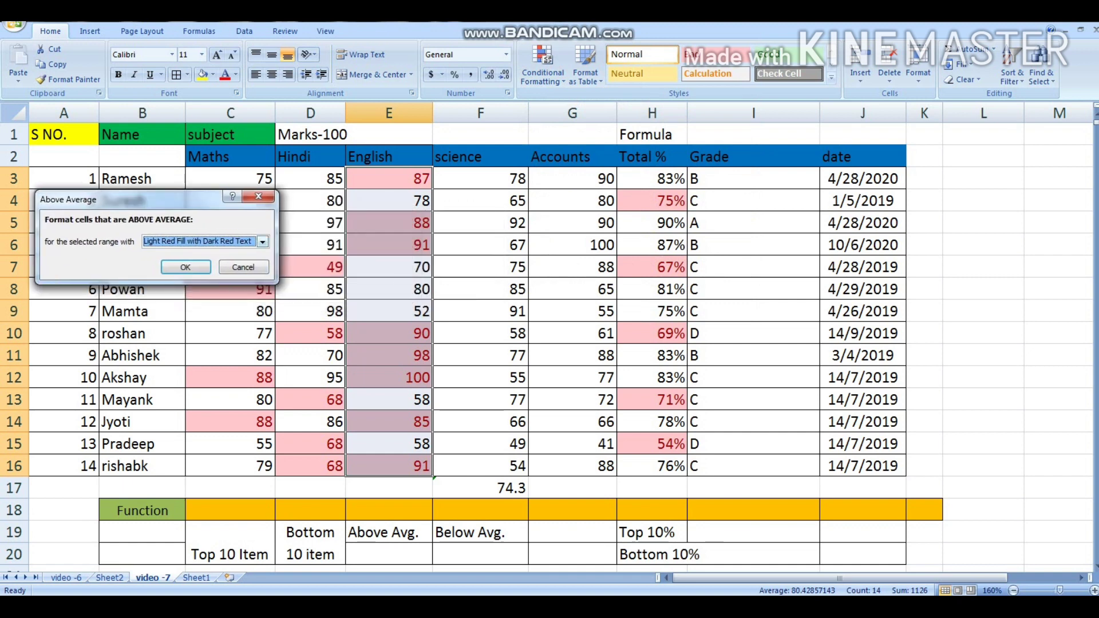
left_click(263, 241)
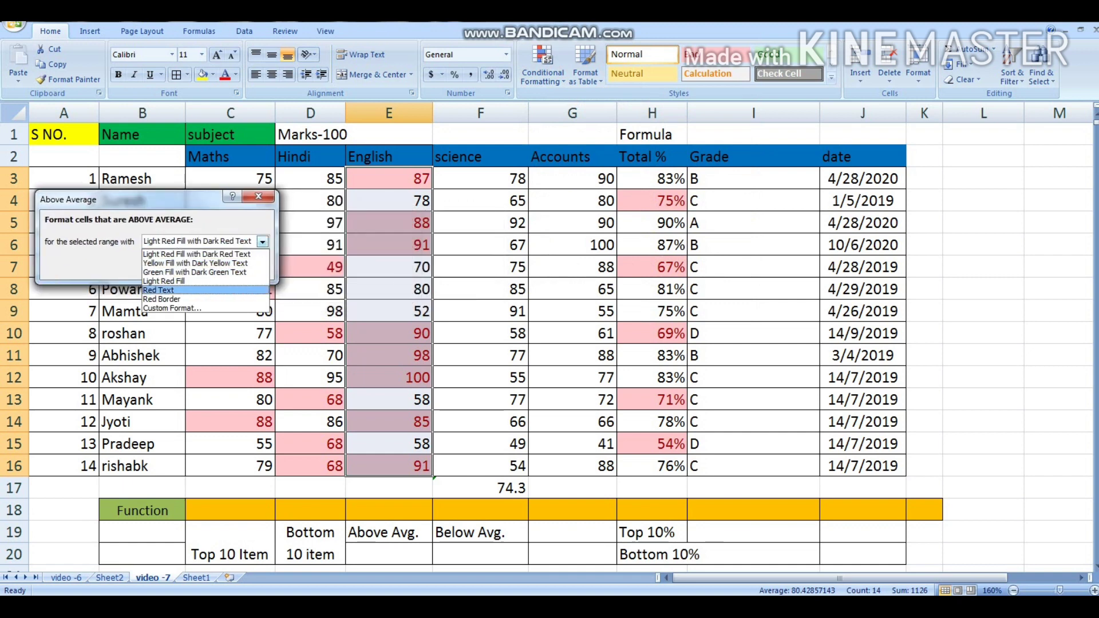
left_click(159, 290)
left_click(263, 242)
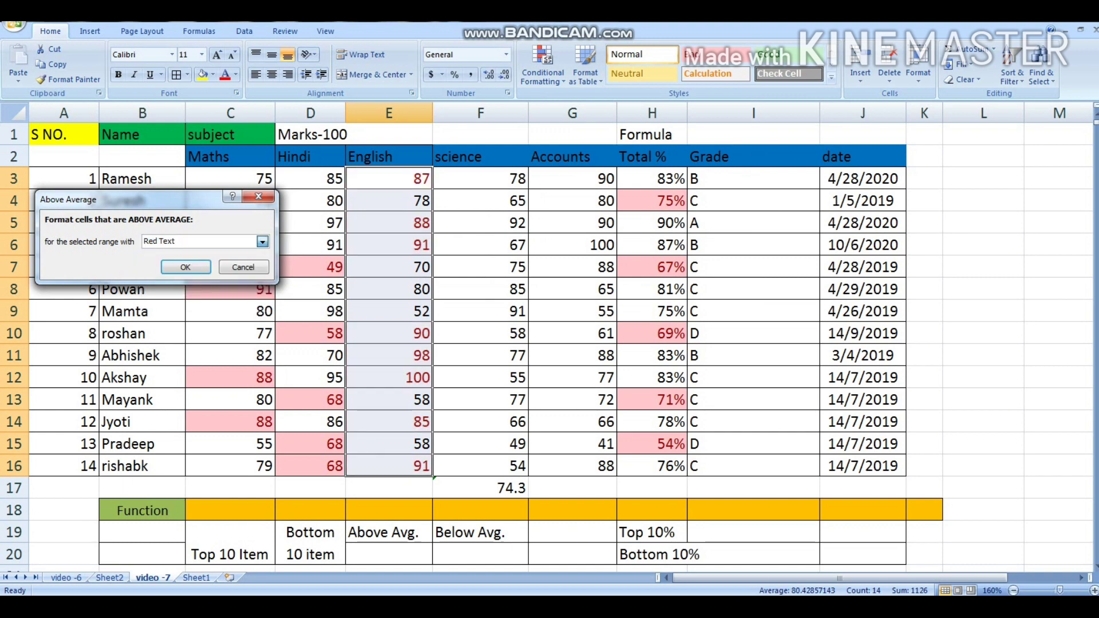
left_click(194, 264)
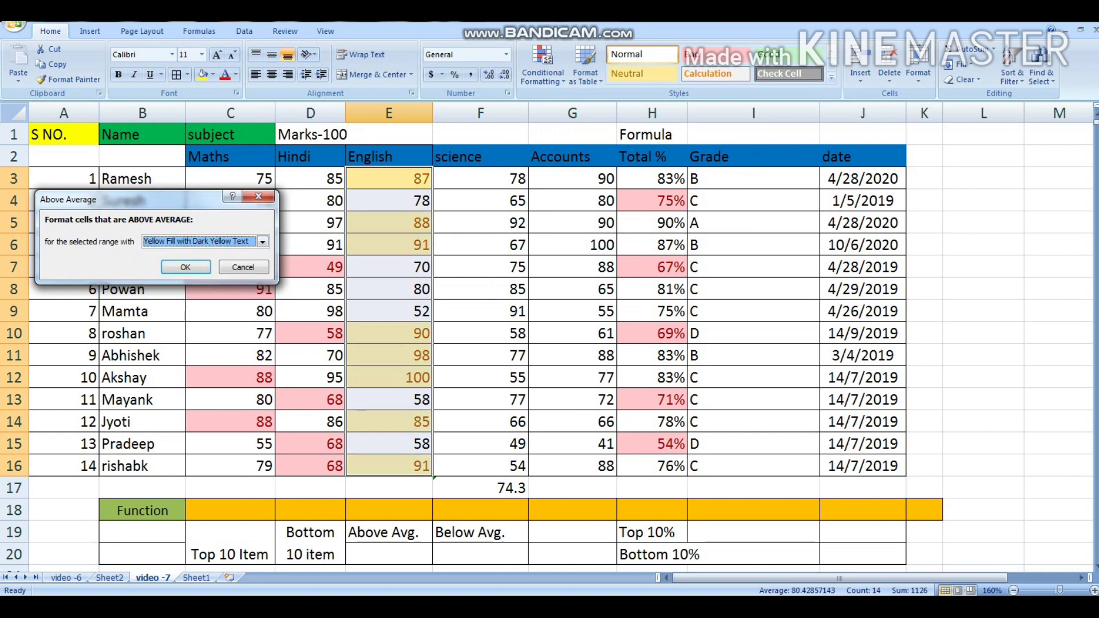
left_click(186, 268)
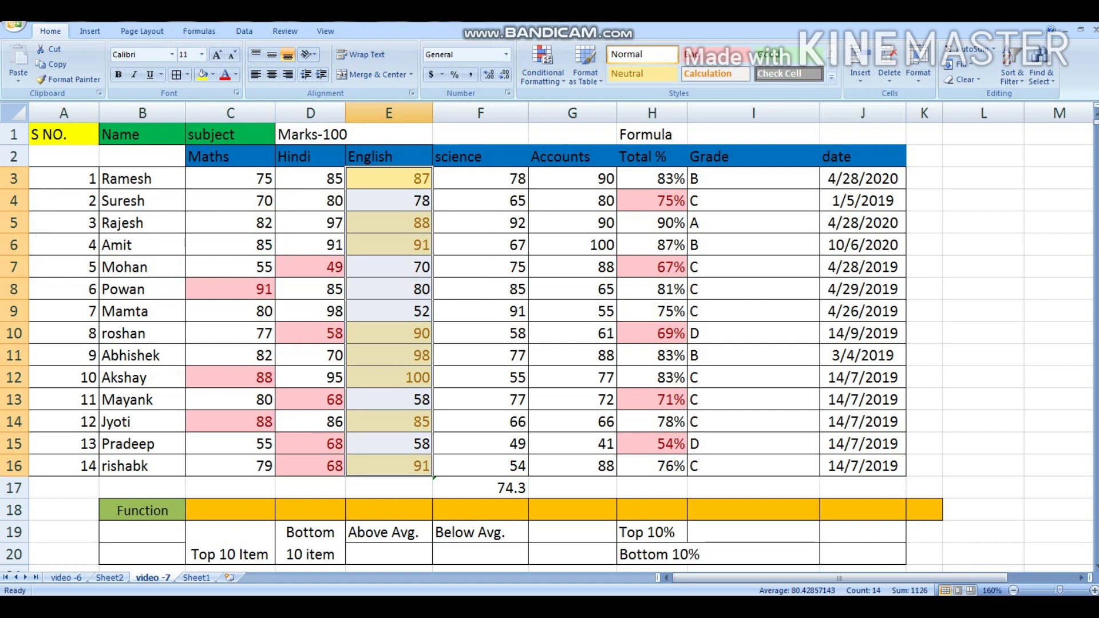
Total the English marks in cell E17 with the formula =SUM(E3:E16)
left_click(388, 488)
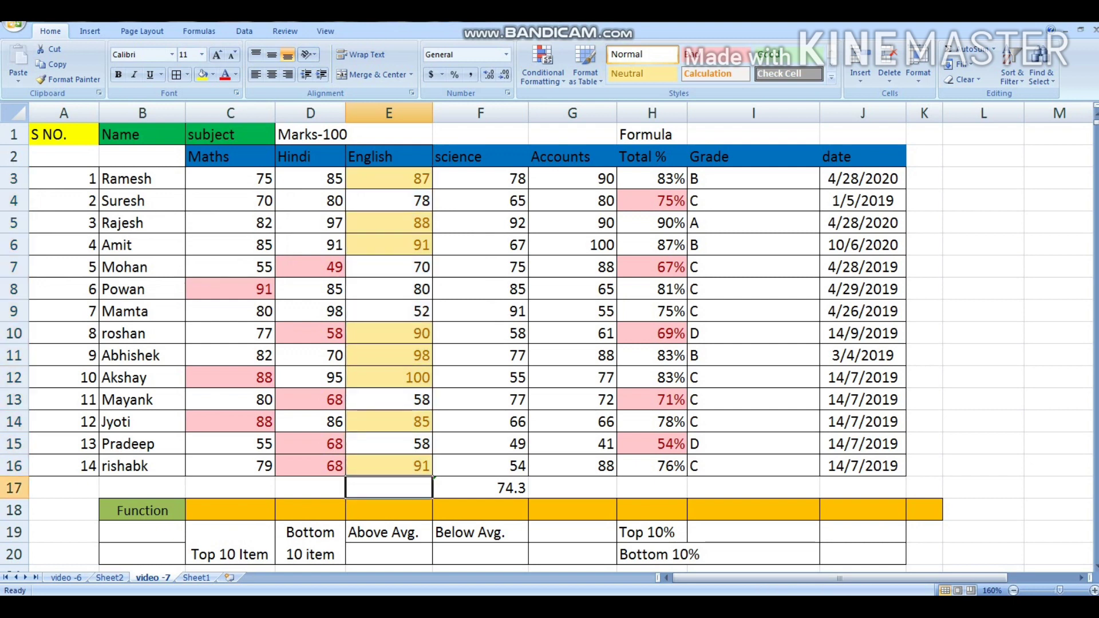
type("=")
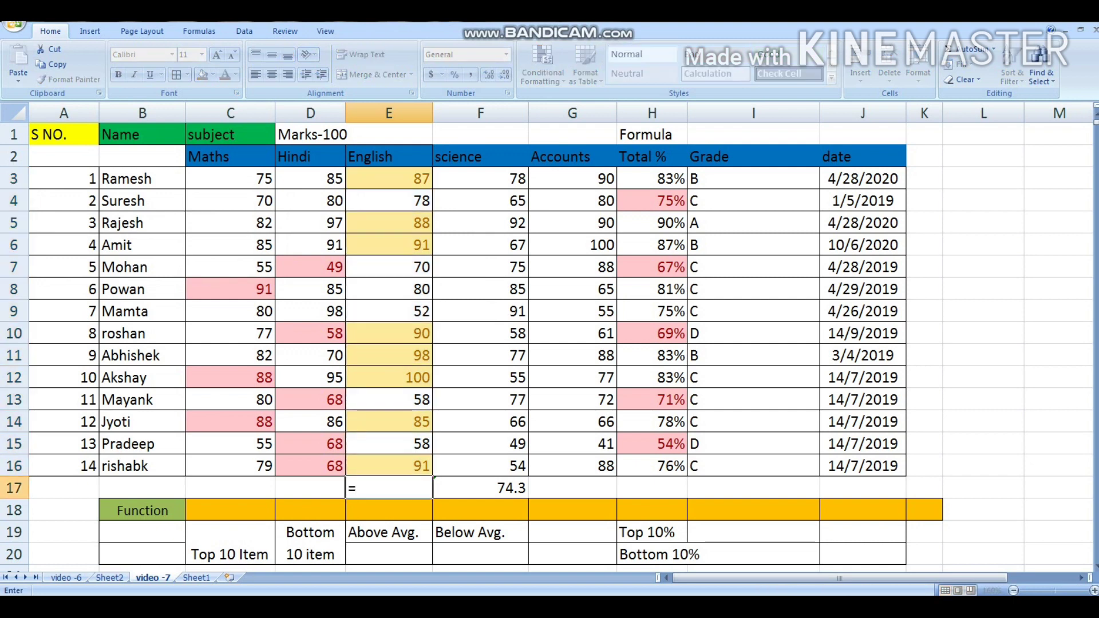
type("SUM")
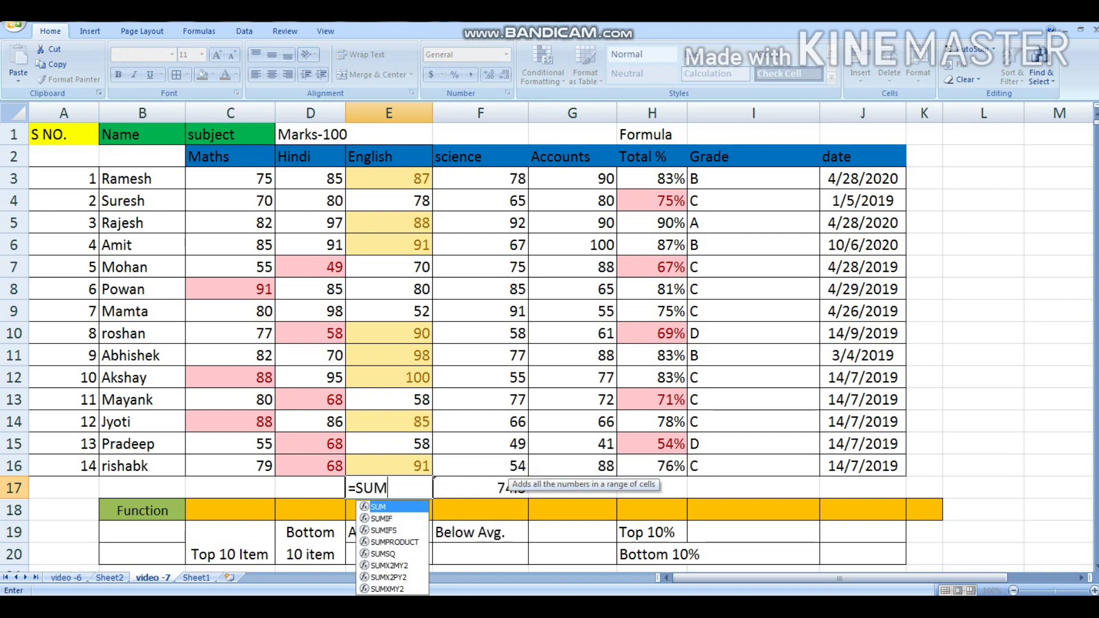
type("(")
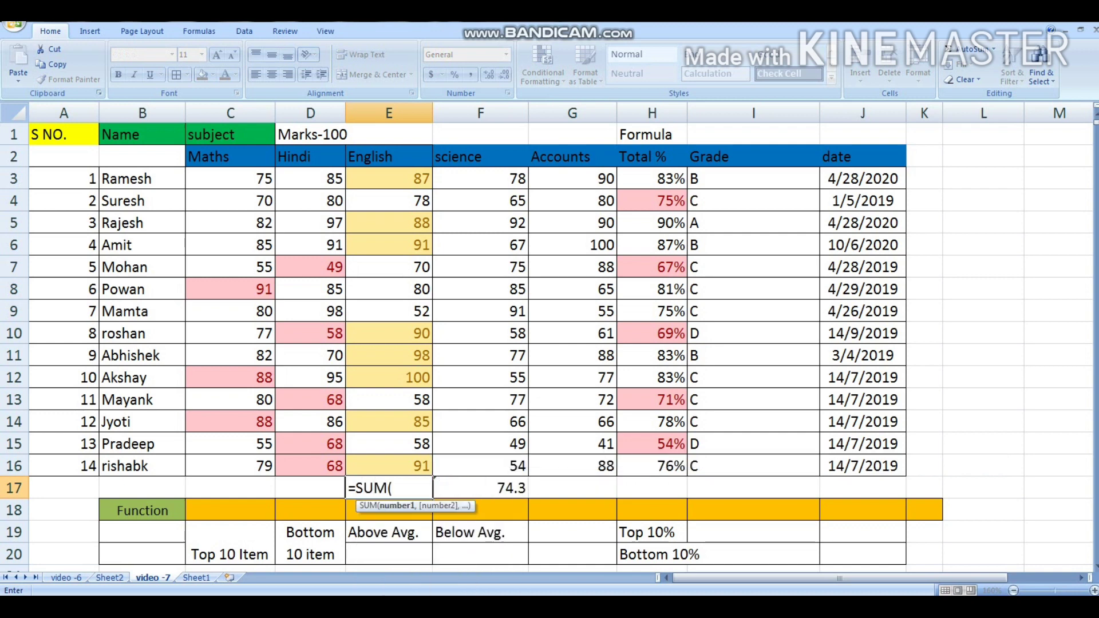
left_click_drag(389, 179, 429, 466)
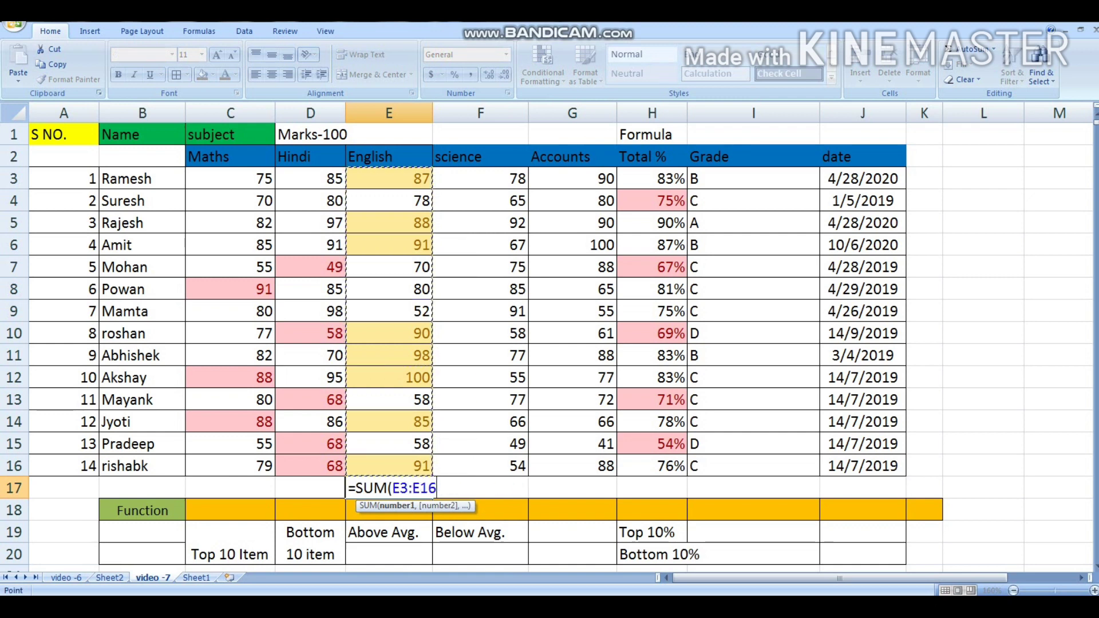
type(")")
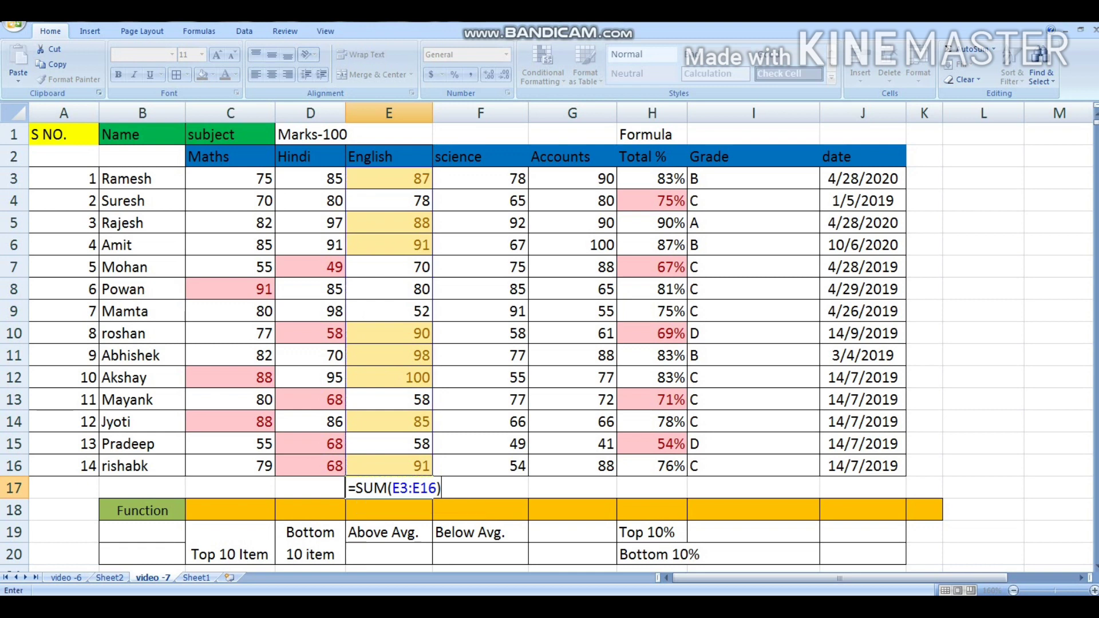
key("Return")
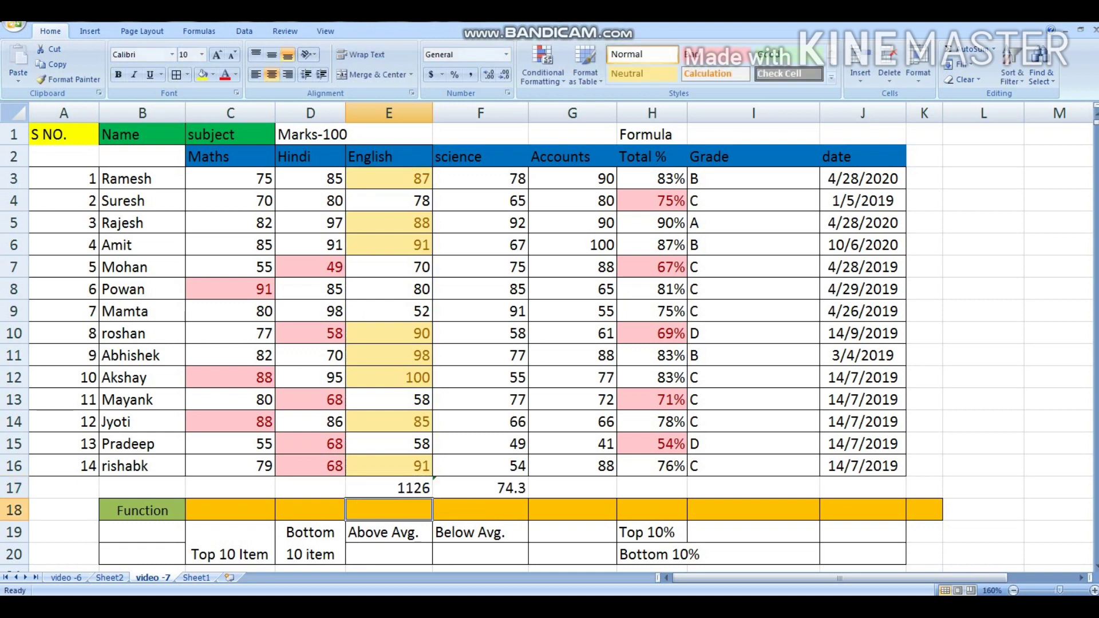
Turn the total in E17 into an average by extending the formula to =SUM(E3:E16)/14
left_click(389, 488)
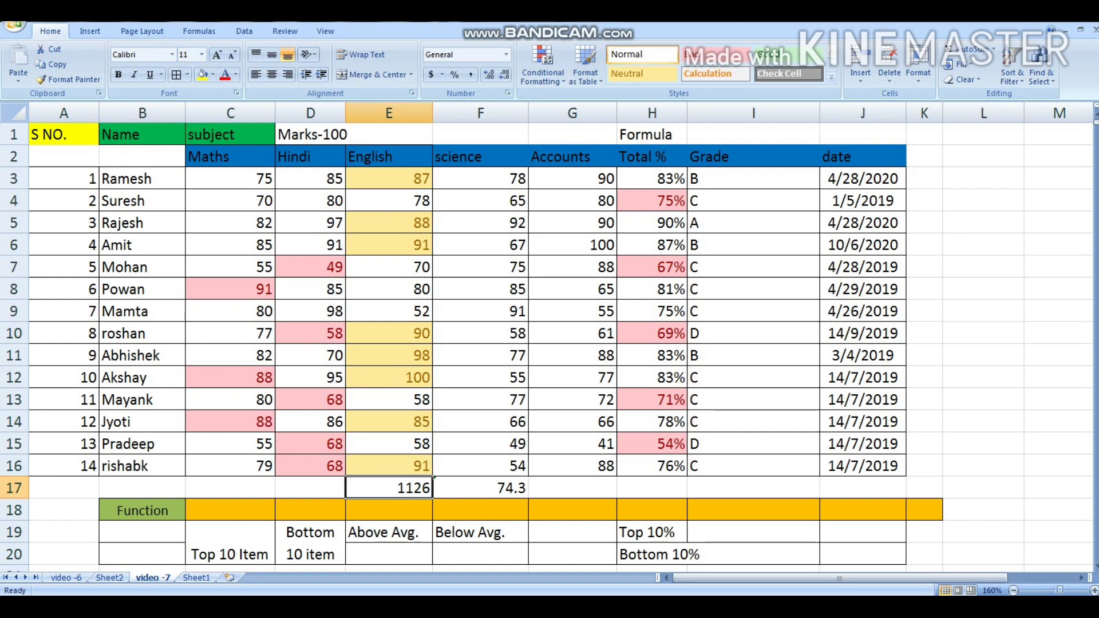
key("F2")
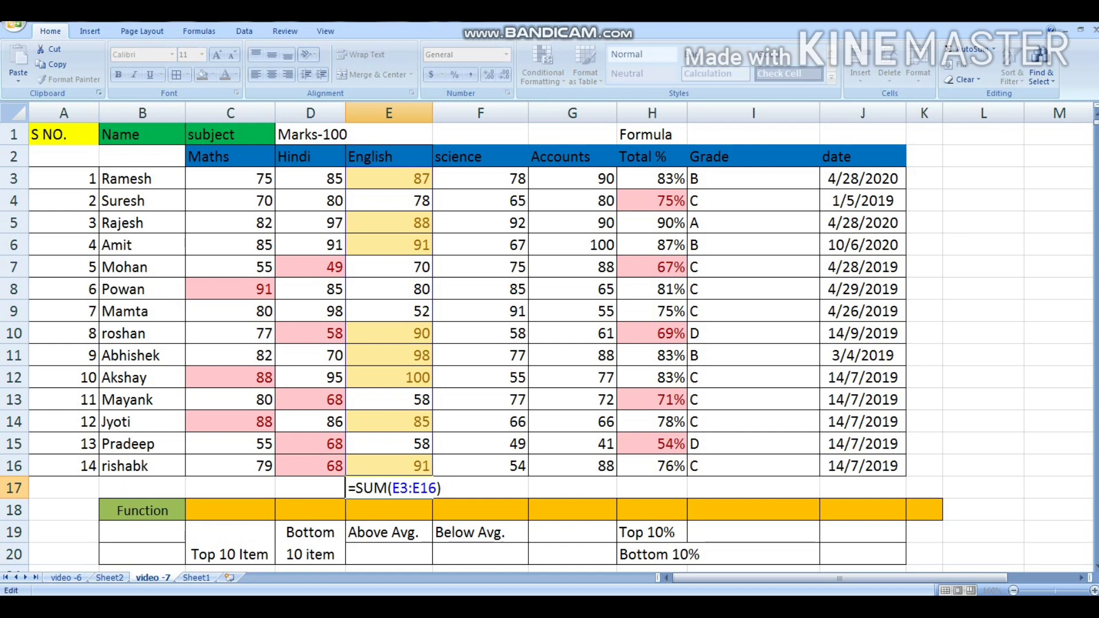
type("/14")
key("Return")
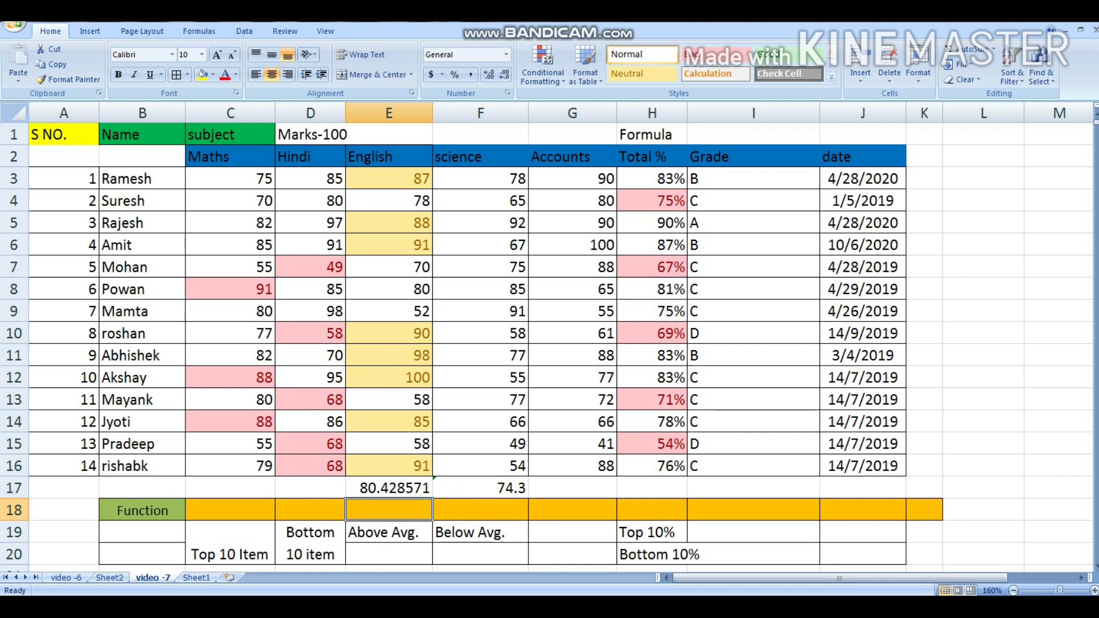
key("Up")
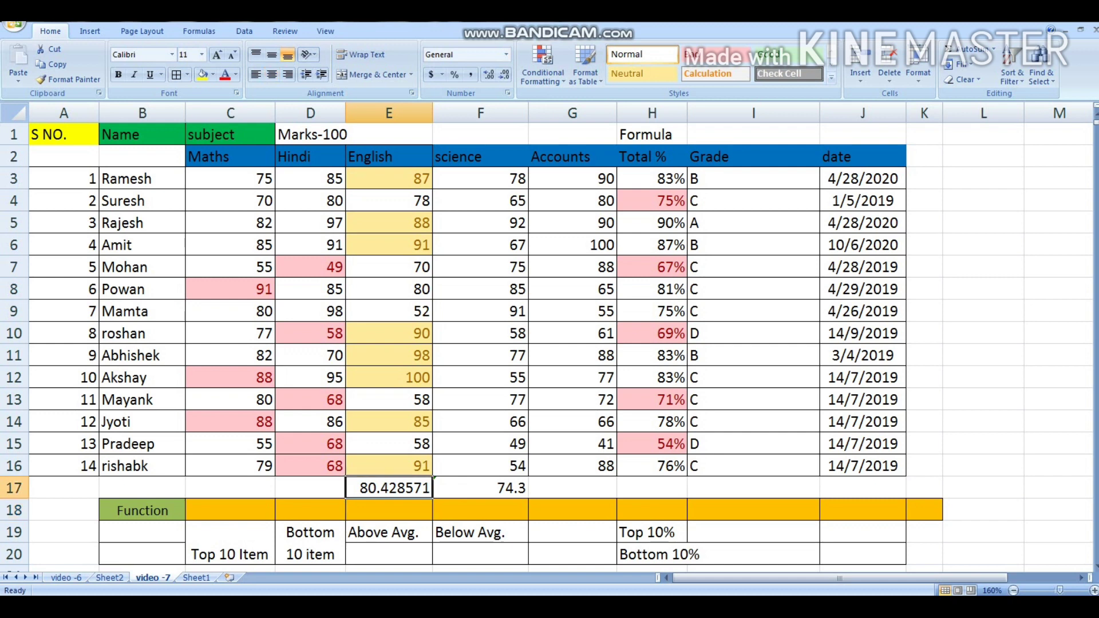
Compare the highlighted English marks with the average in E17 and the Above Avg. label
left_click(389, 532)
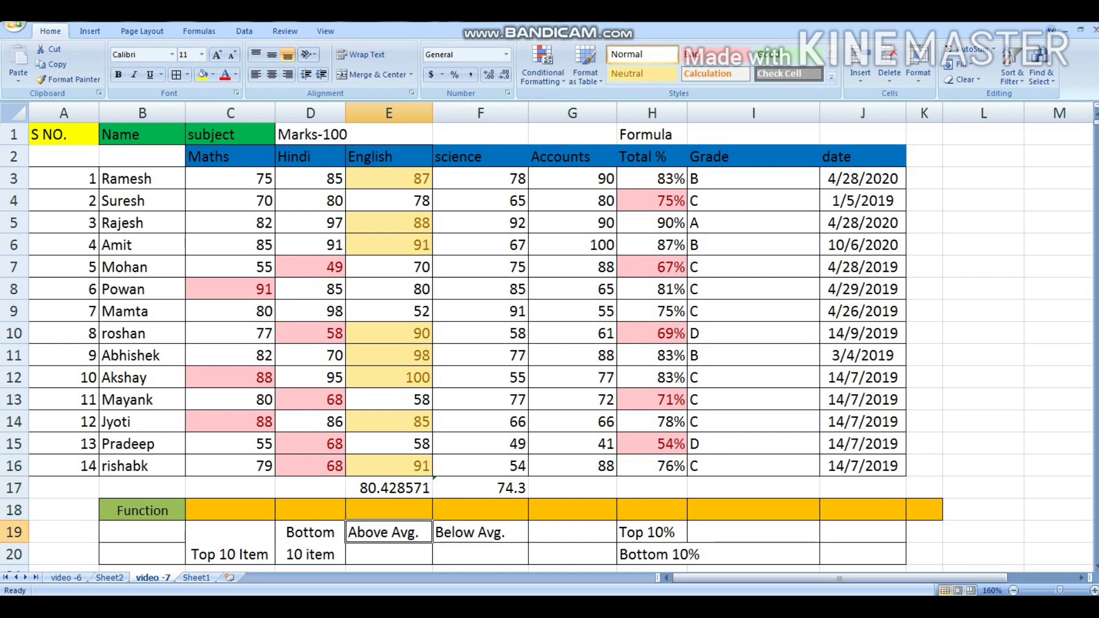
left_click(388, 489)
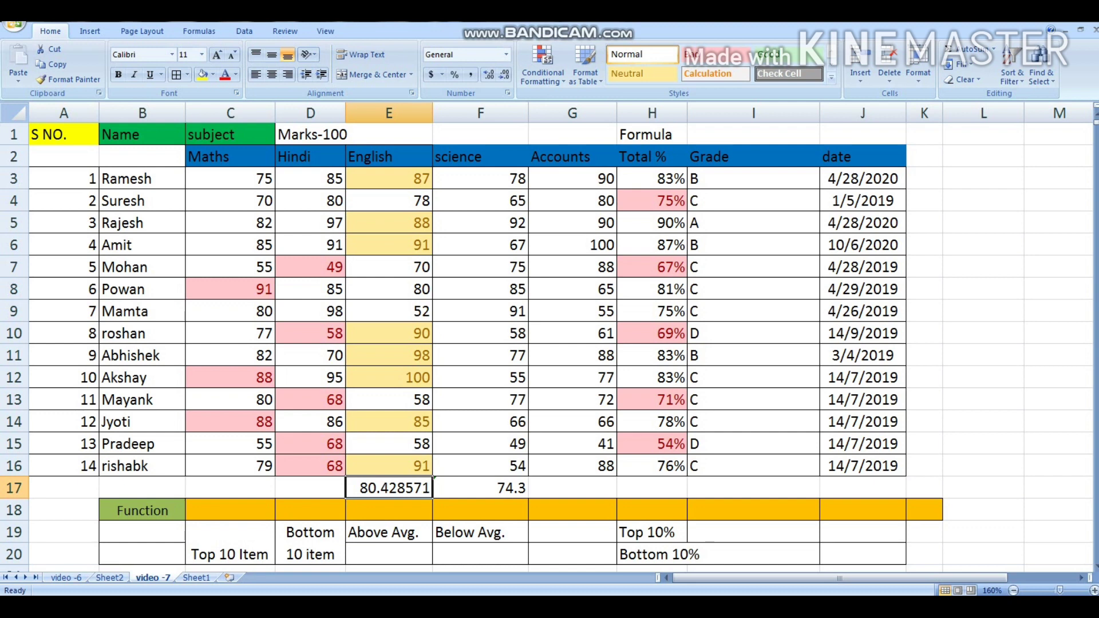
key("Up")
key("Up")
key("Up")
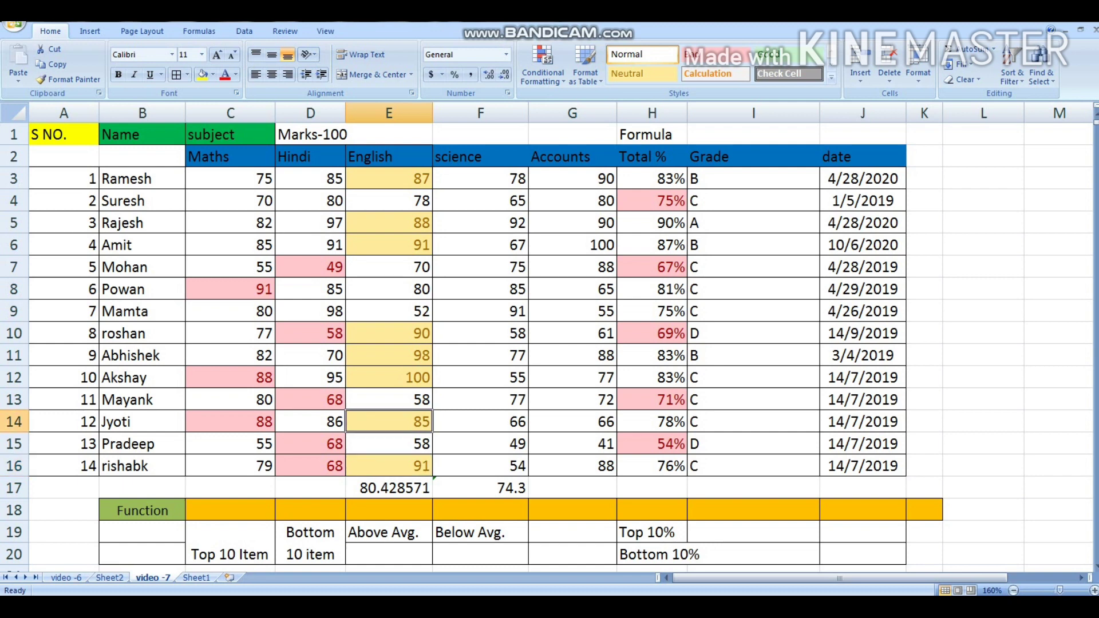
key("Up")
key("Up")
key("Up")
key("Up")
key("Up")
key("Up")
key("Up")
key("Up")
key("Up")
key("Up")
key("Up")
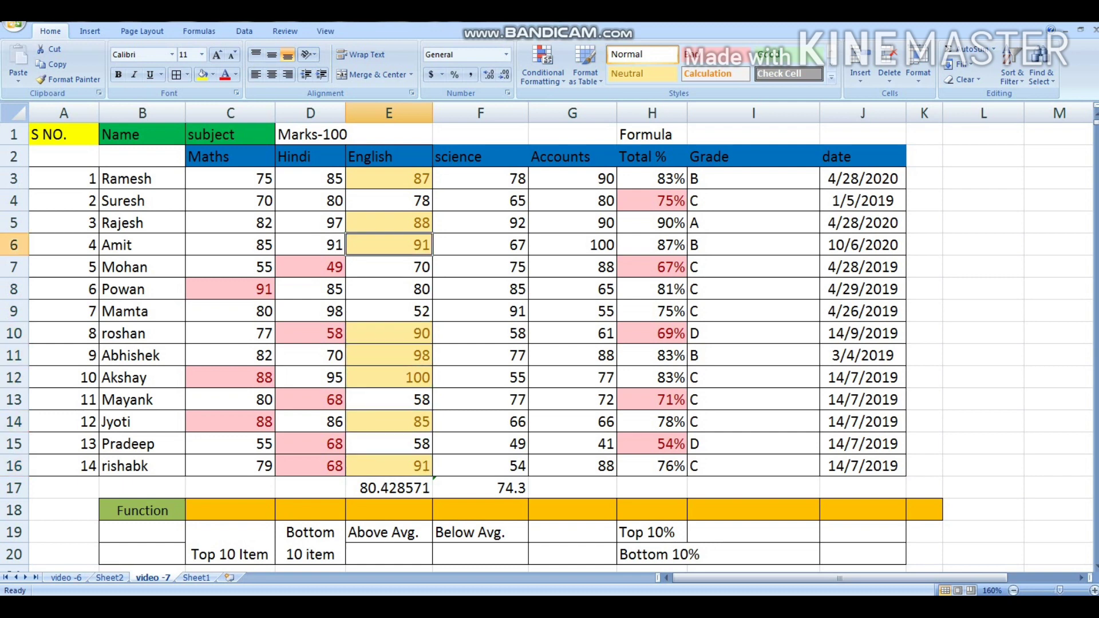
key("Down")
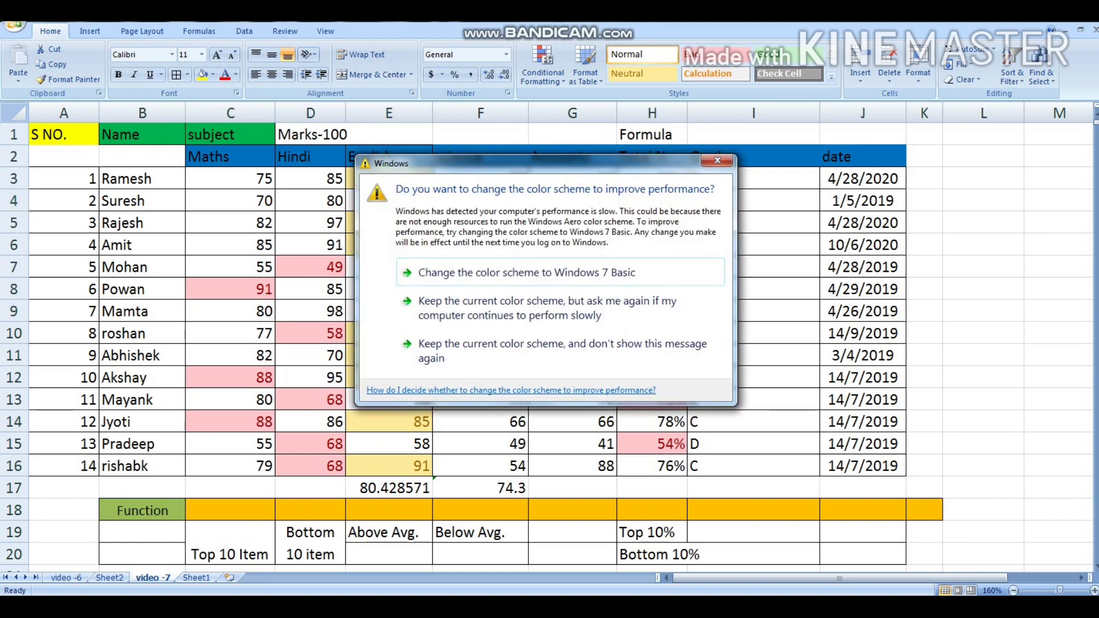
Move the Windows color scheme prompt out of the way and set the English mark in E4 to 81
left_click_drag(515, 159, 424, 595)
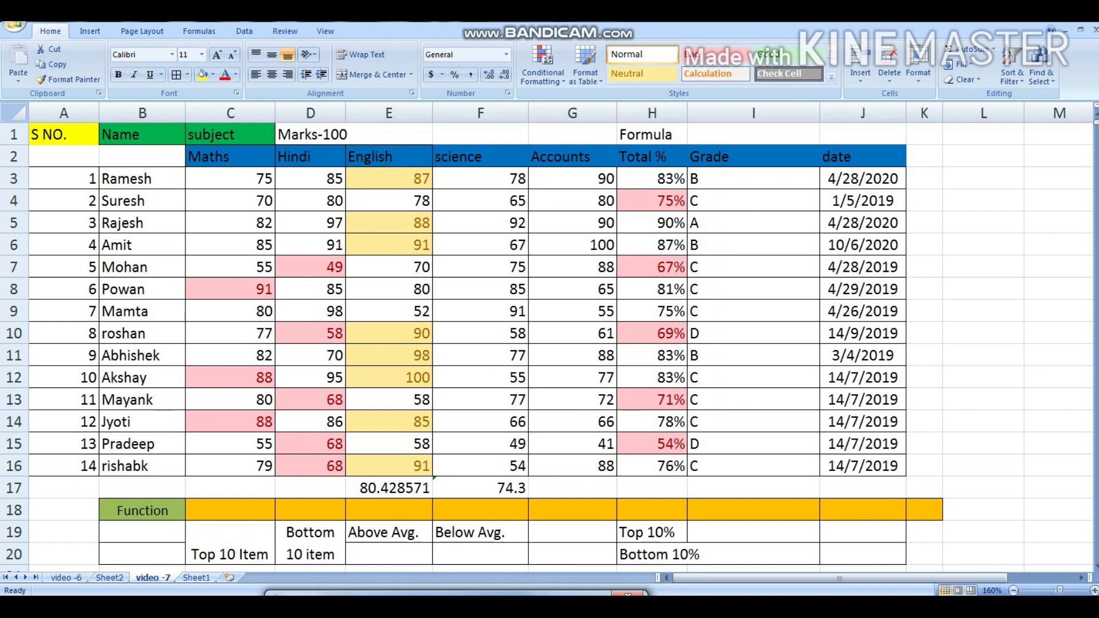
left_click(389, 201)
type("81")
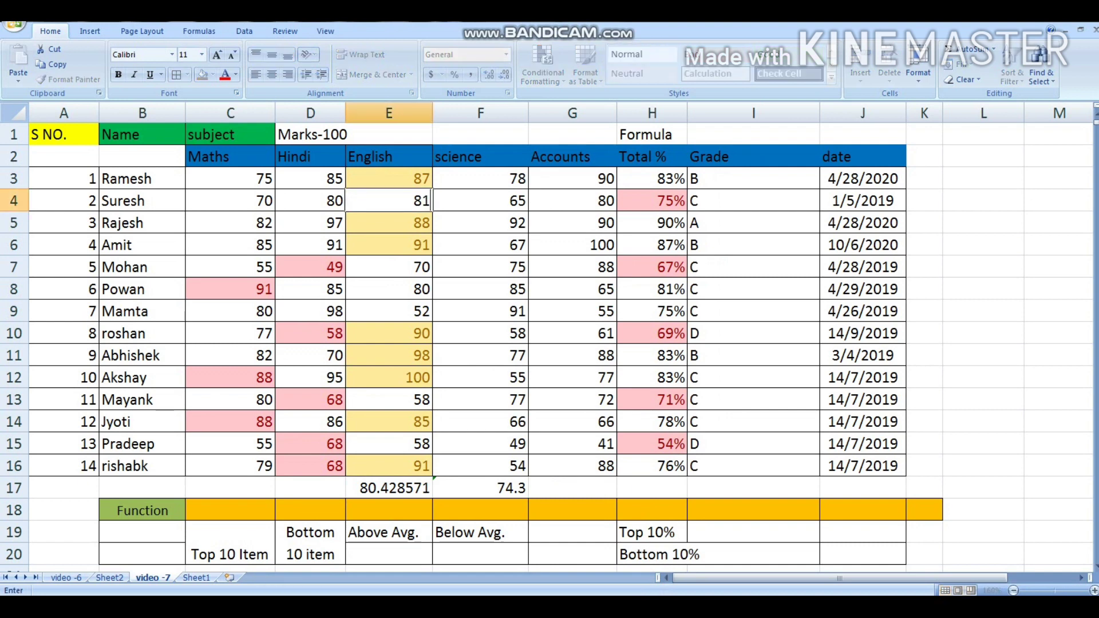
key("Return")
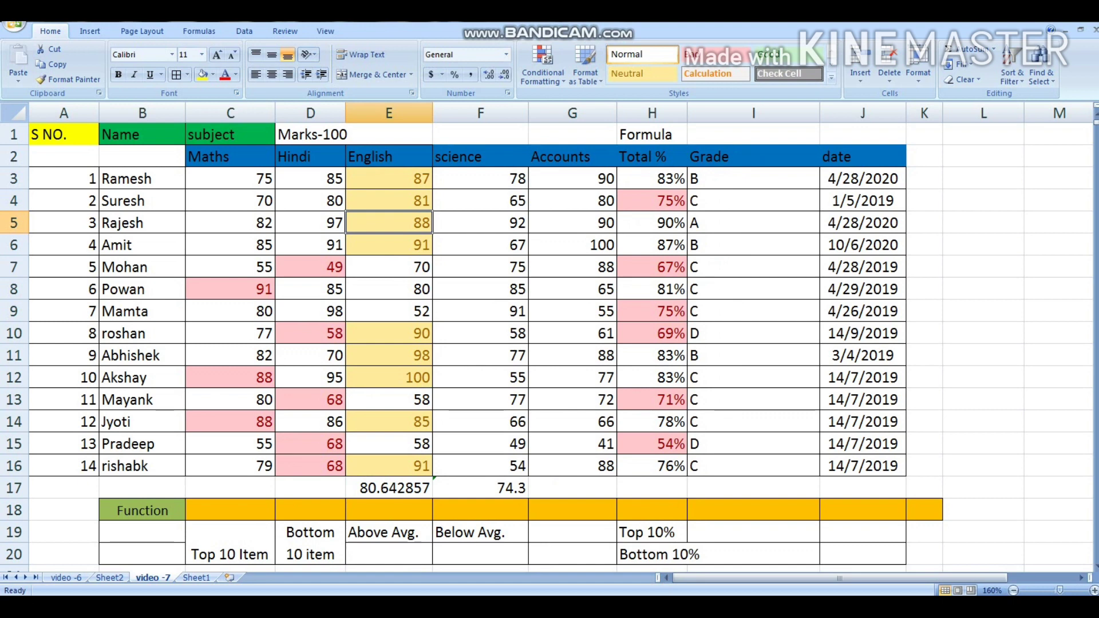
Set the English mark in E6 to 57 to test the Above Average highlighting
left_click(389, 245)
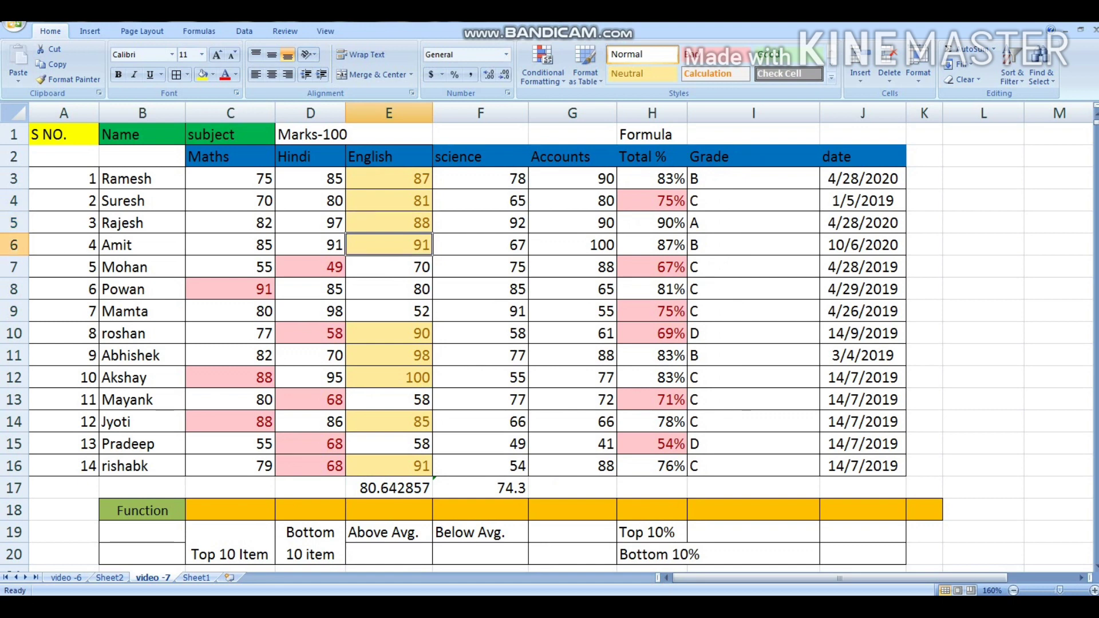
type("57")
key("Return")
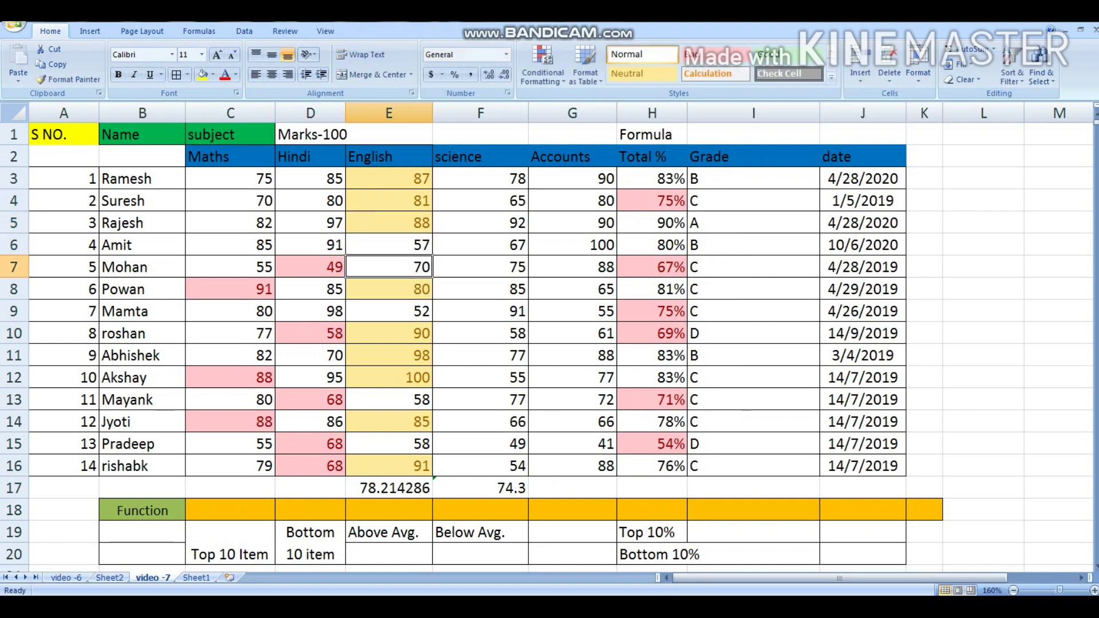
left_click(389, 245)
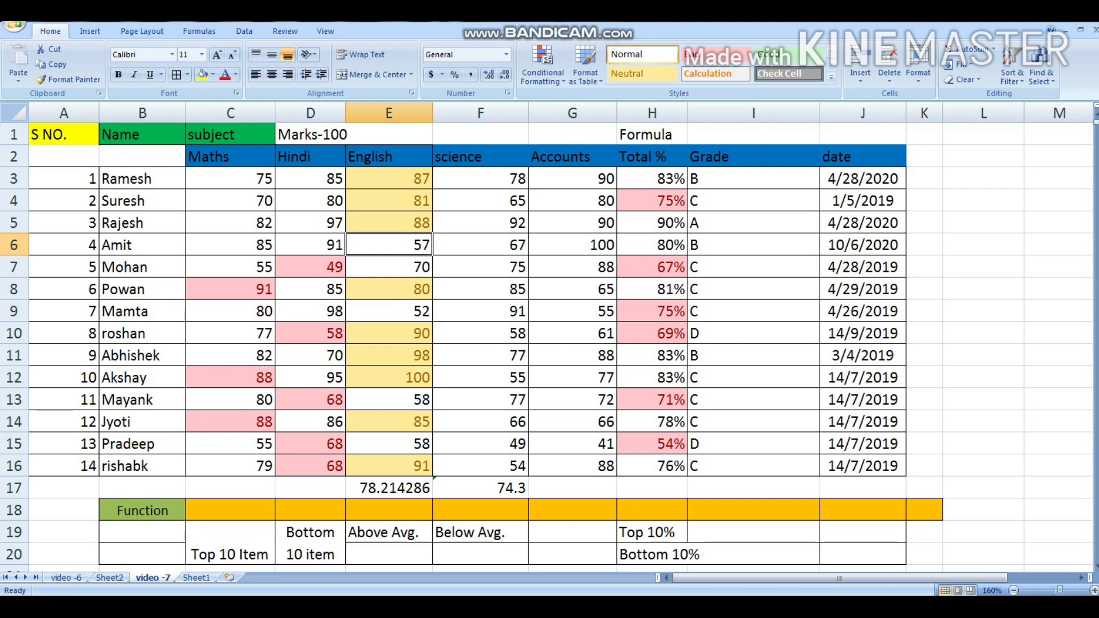
Apply a Below Average rule to the science marks in F3:F16 using Light Red Fill with Dark Red Text
left_click(389, 533)
left_click(453, 488)
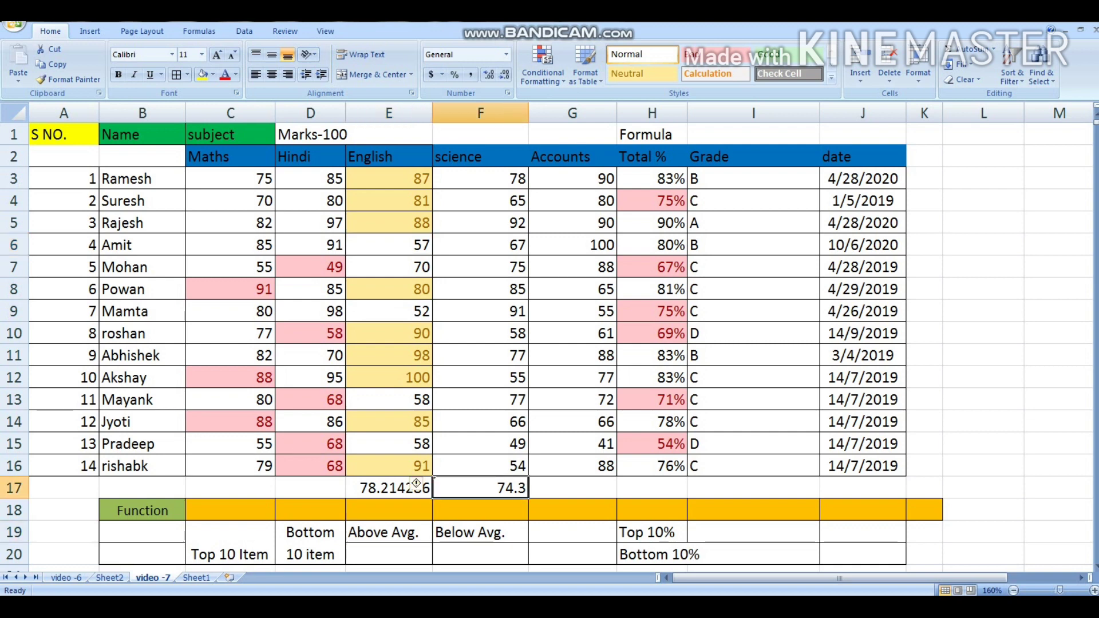
left_click_drag(481, 176, 480, 466)
left_click(543, 64)
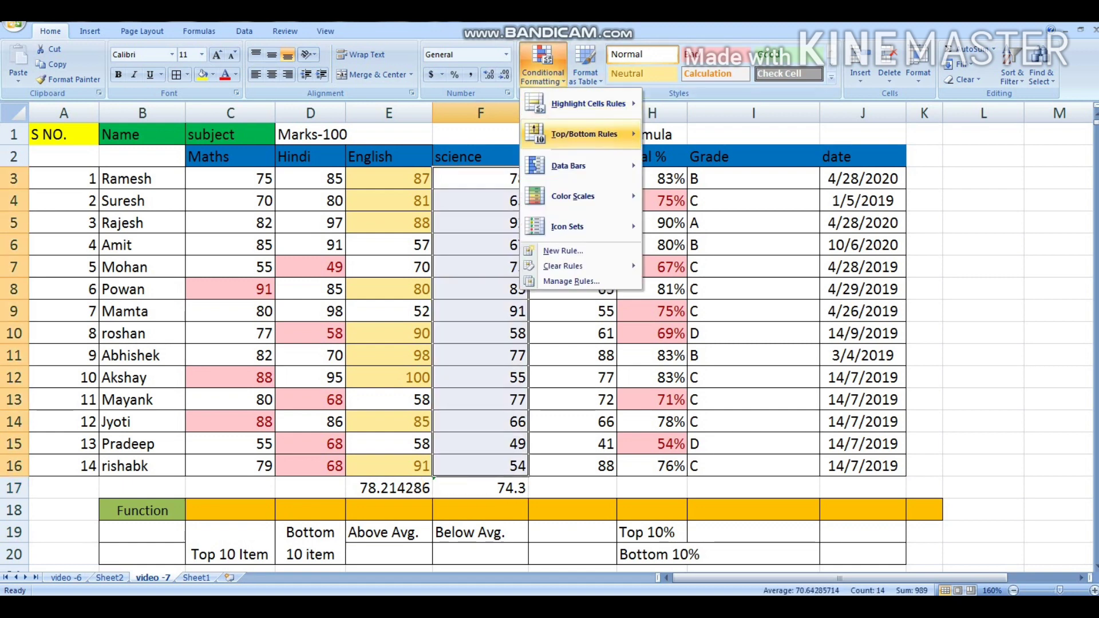
mouse_move(584, 134)
left_click(704, 288)
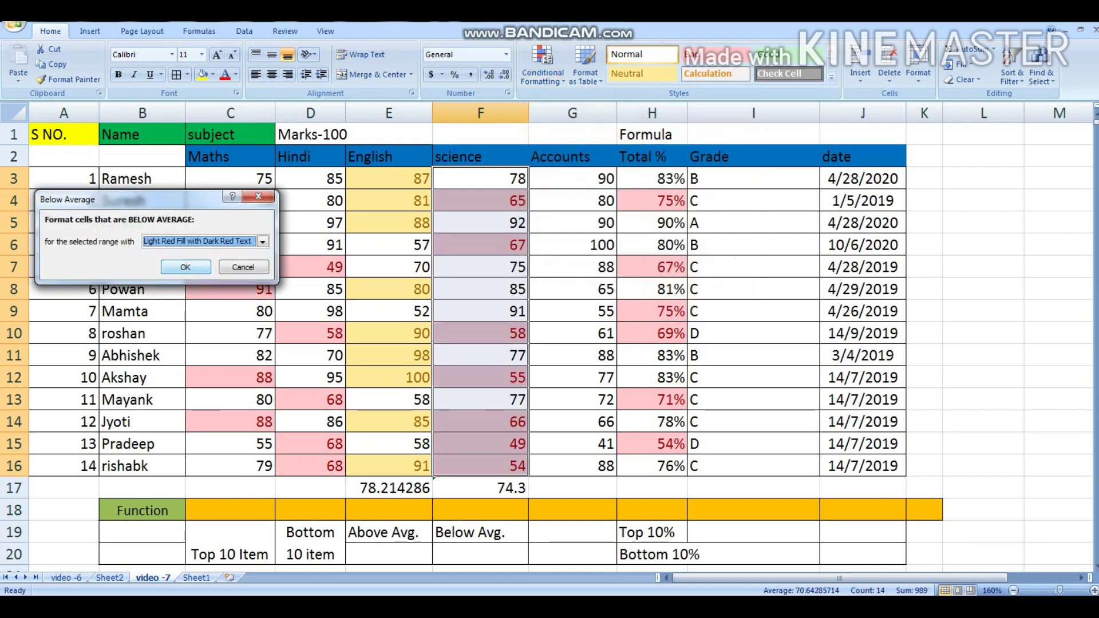
key("Return")
Change the divisor in the science average formula in F17 to 14
left_click(436, 484)
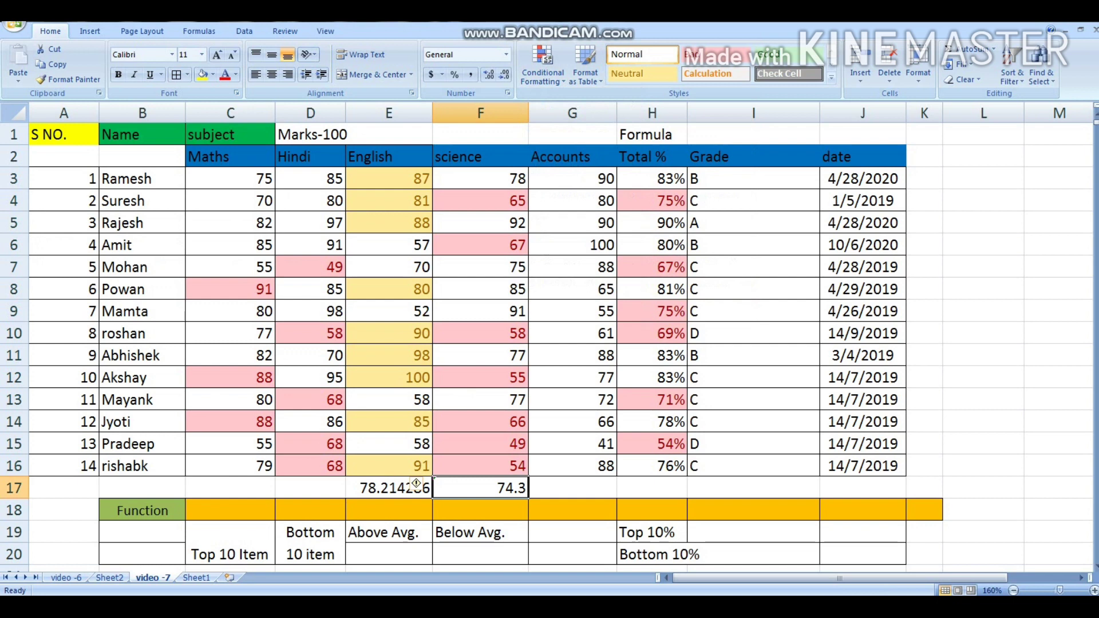
key("F2")
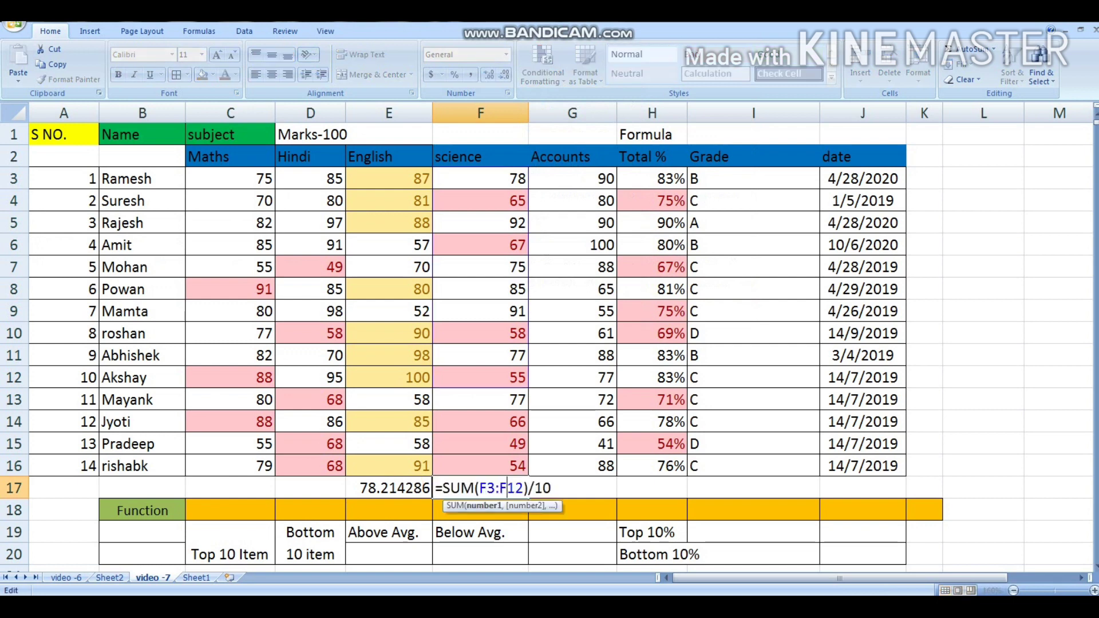
key("BackSpace")
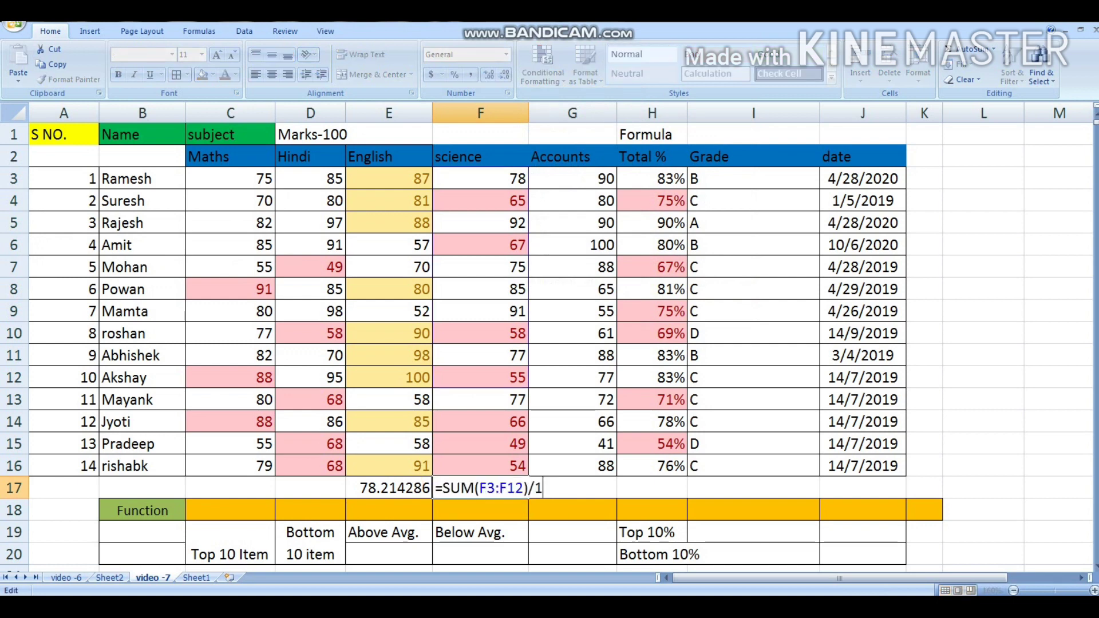
type("4")
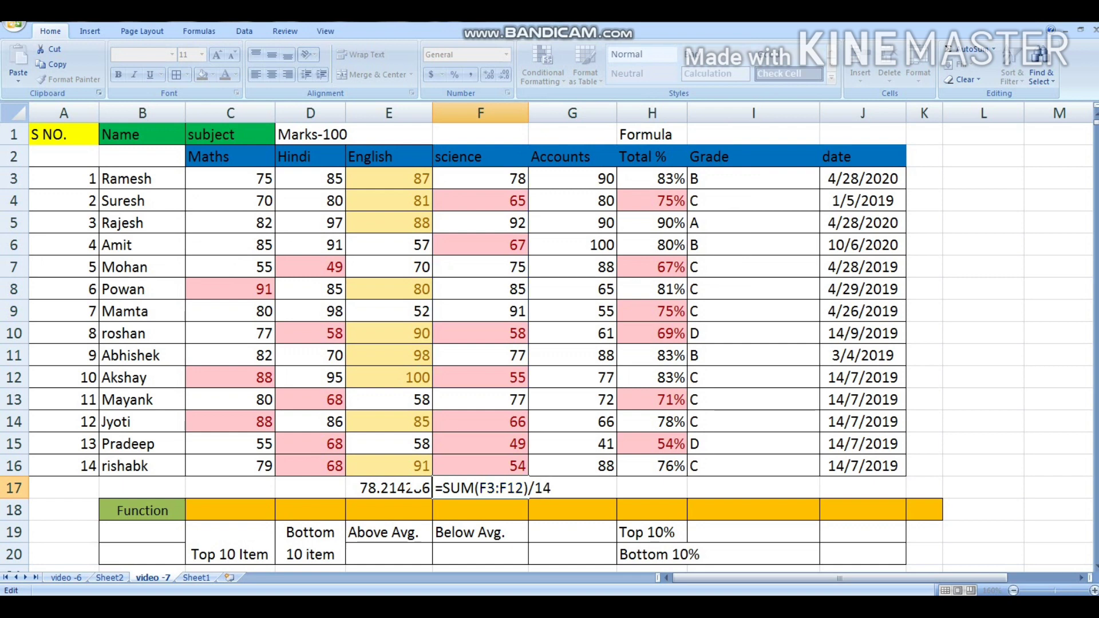
key("Return")
key("Up")
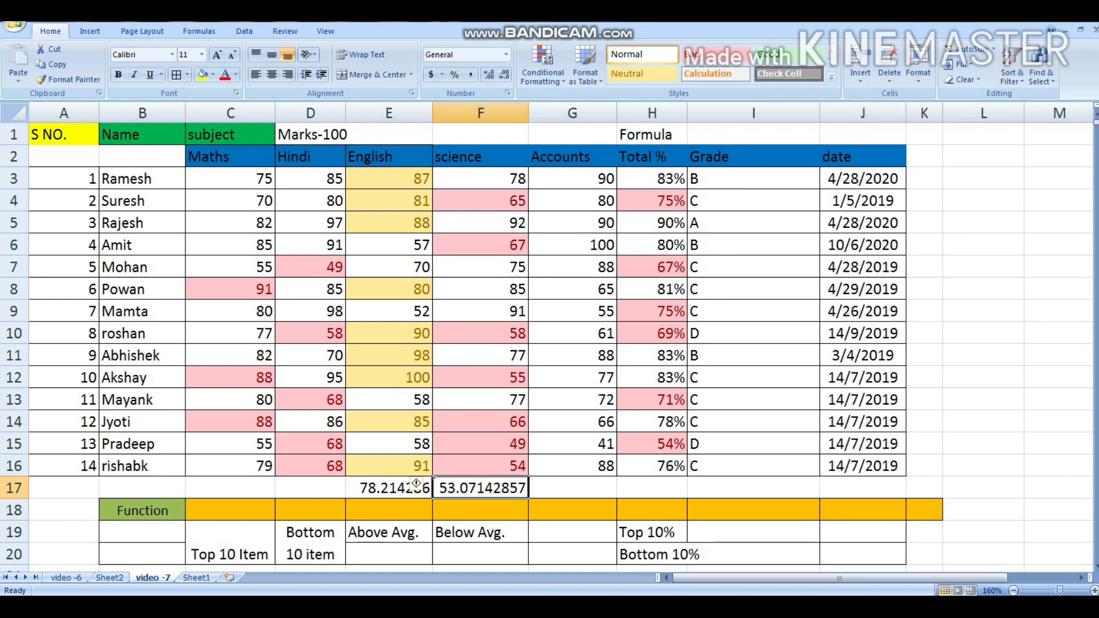
Extend the summed range in F17 so the science average formula reads =SUM(F3:F16)/14
key("F2")
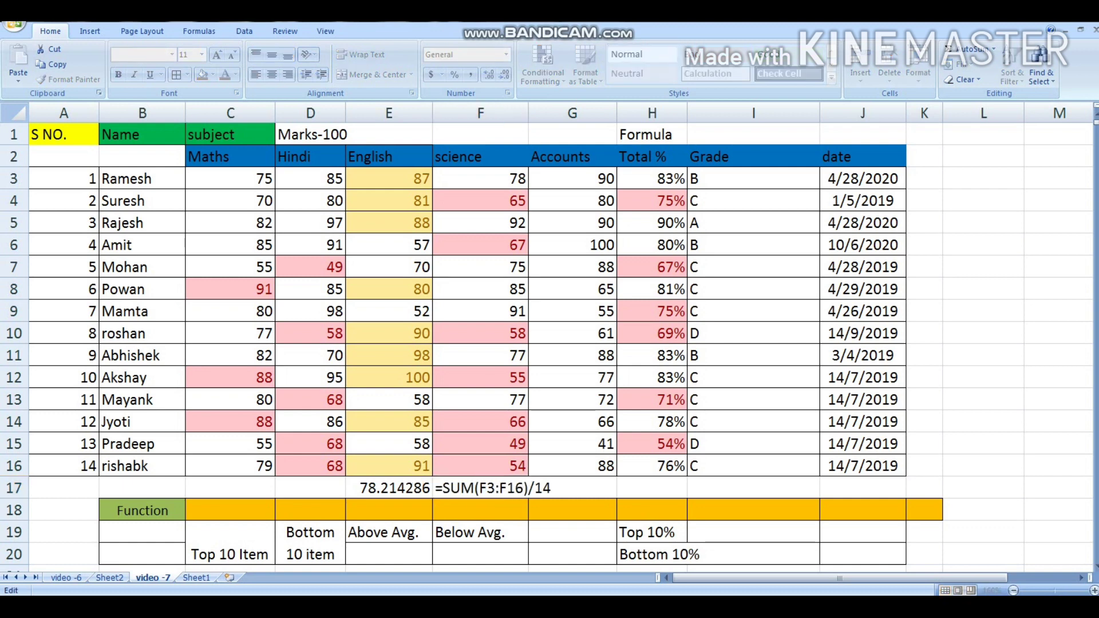
left_click(496, 488)
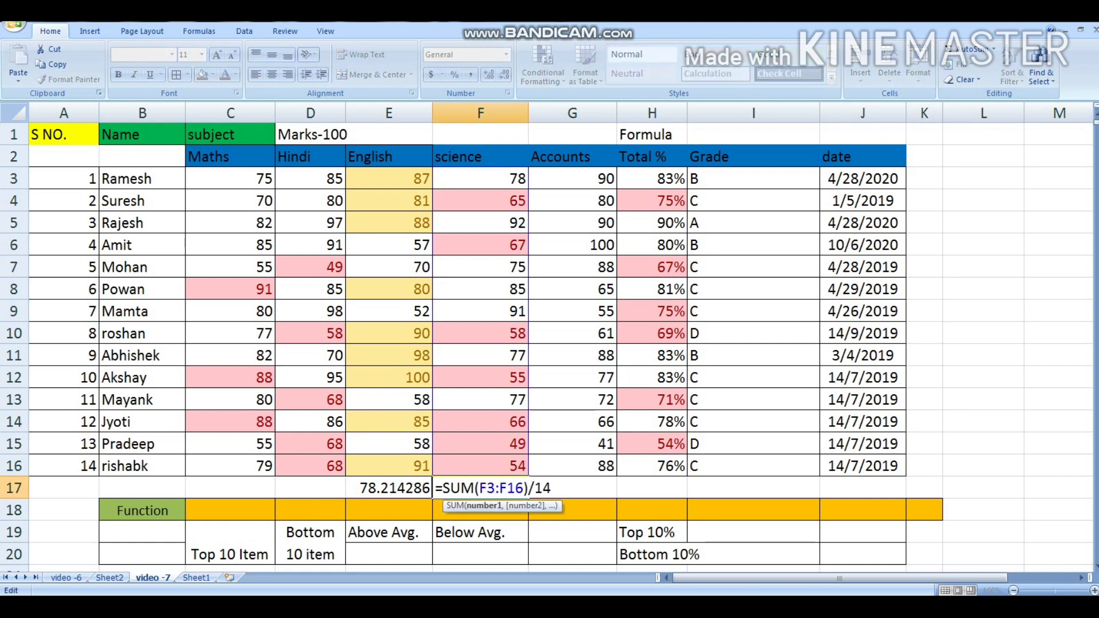
key("Return")
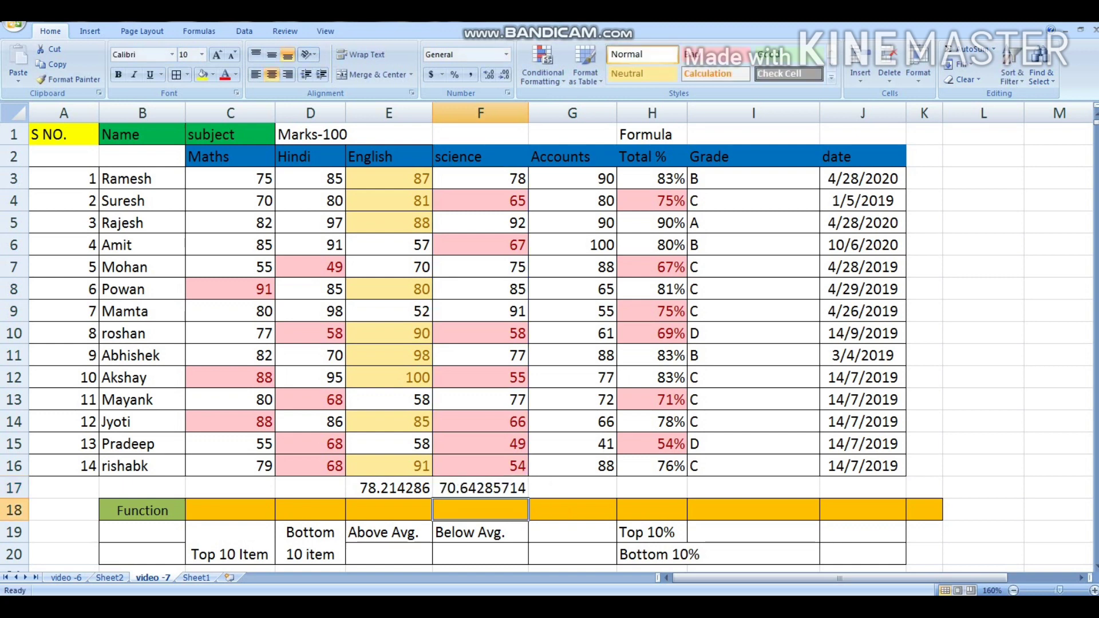
left_click(481, 488)
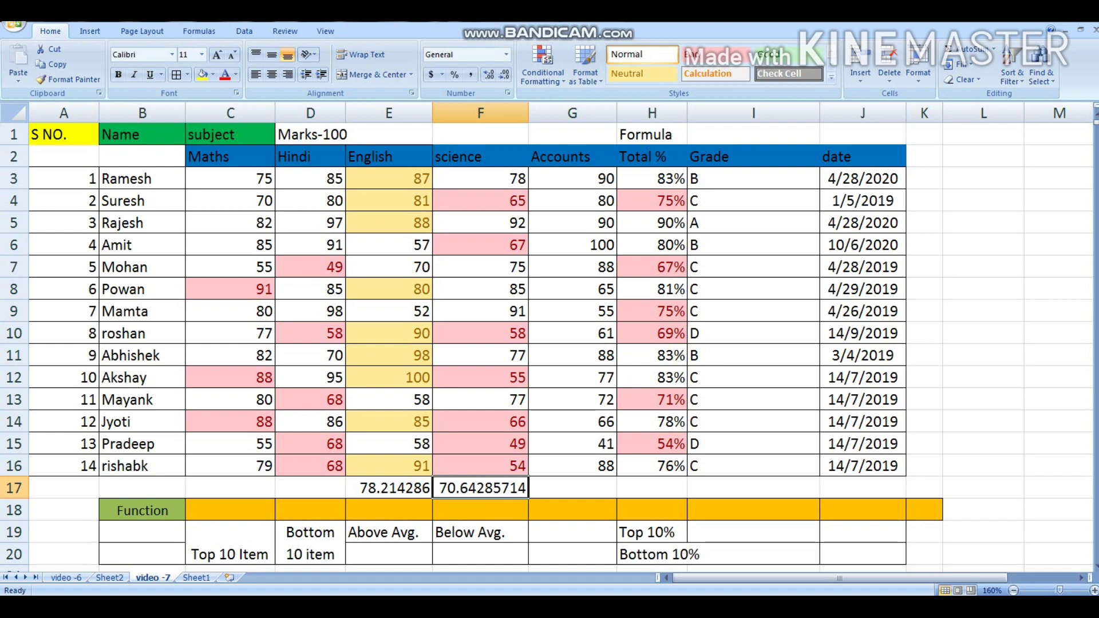
left_click(480, 444)
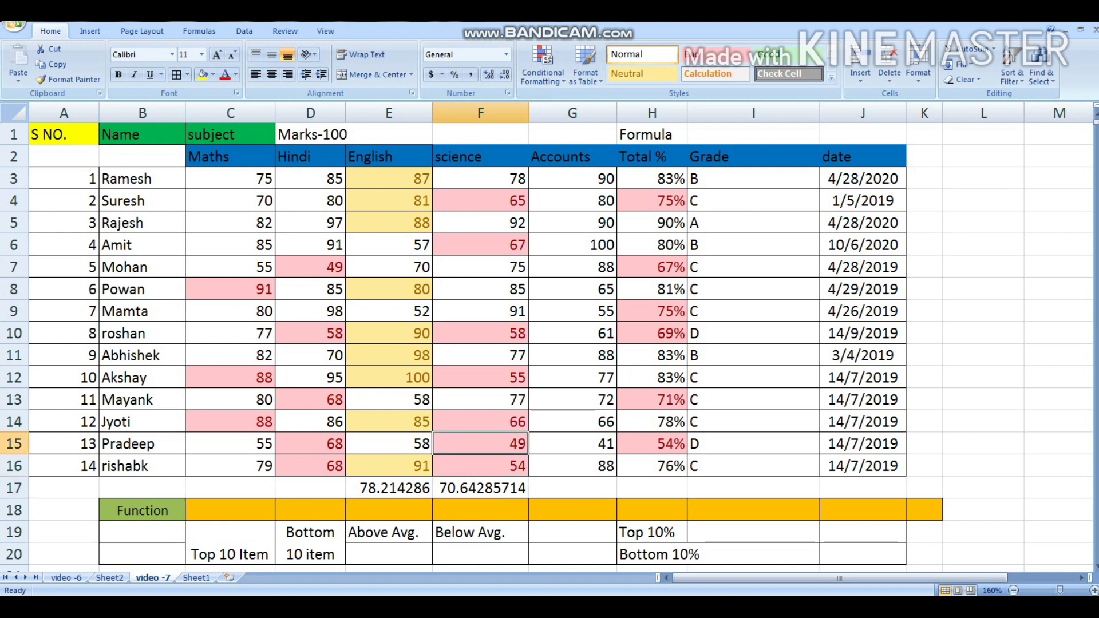
Set the science mark in F15 to 71 to test the Below Average highlighting
type("712")
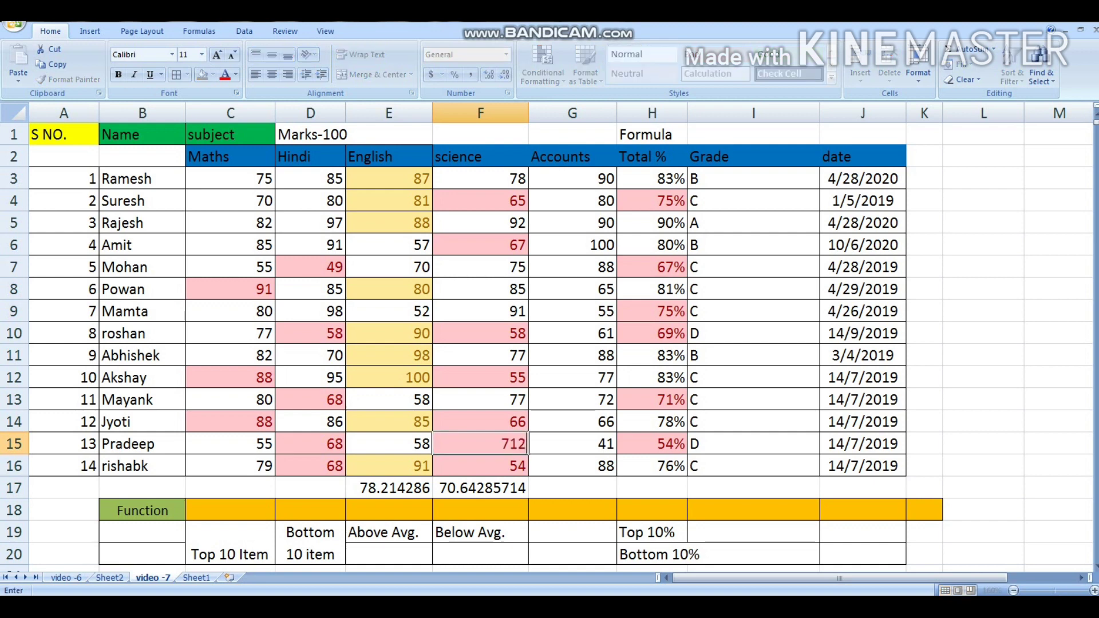
key("BackSpace")
key("Return")
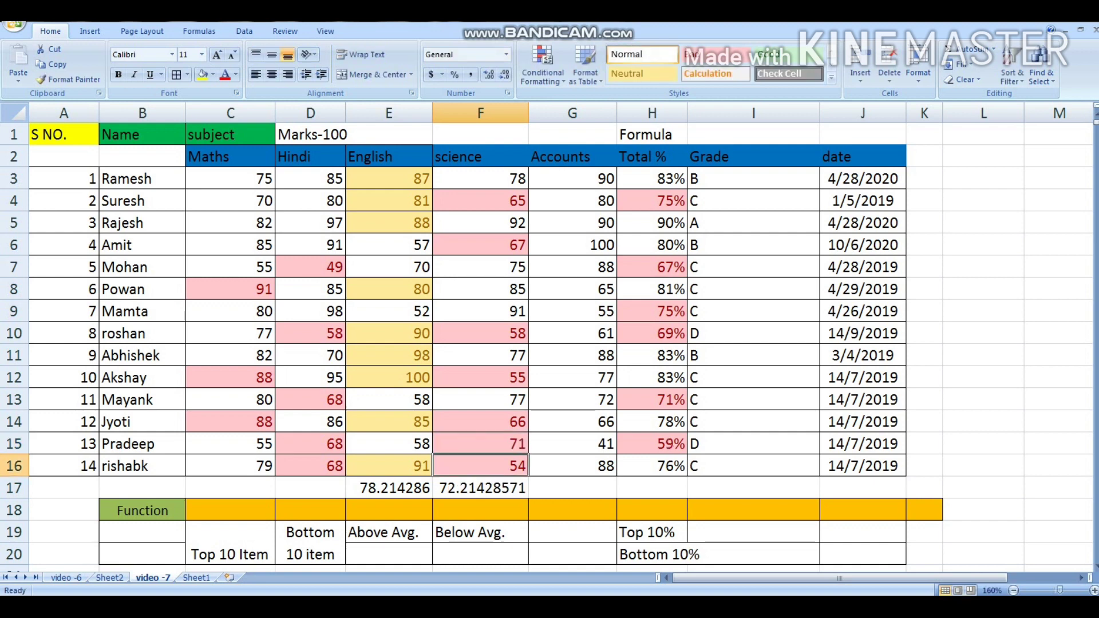
Set the science mark in F15 to 80 to test the Below Average rule with a higher mark
key("Up")
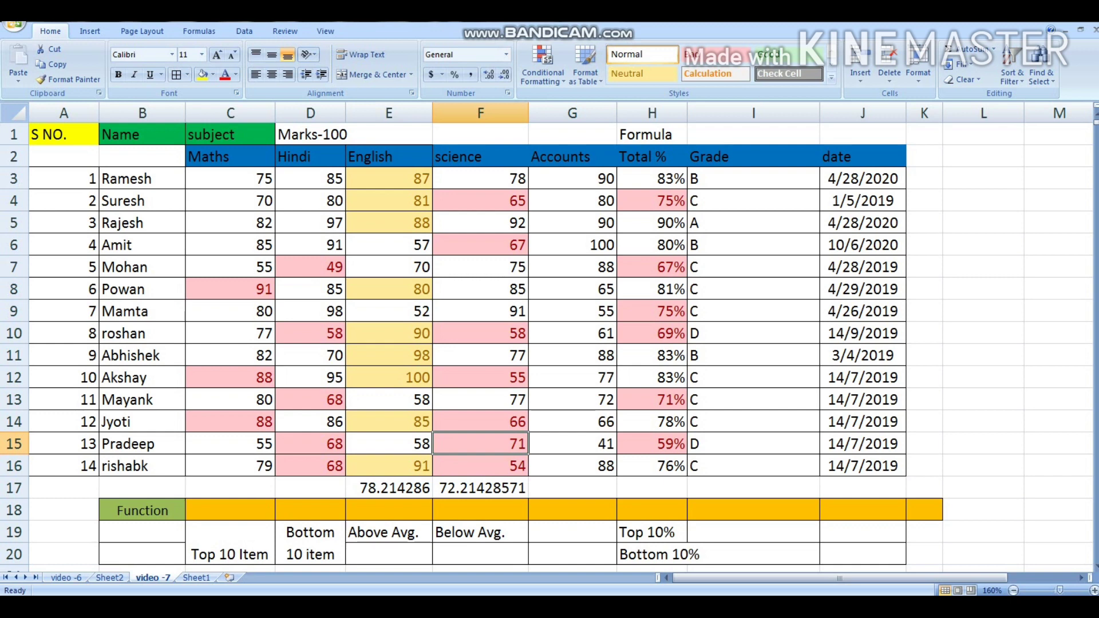
type("80")
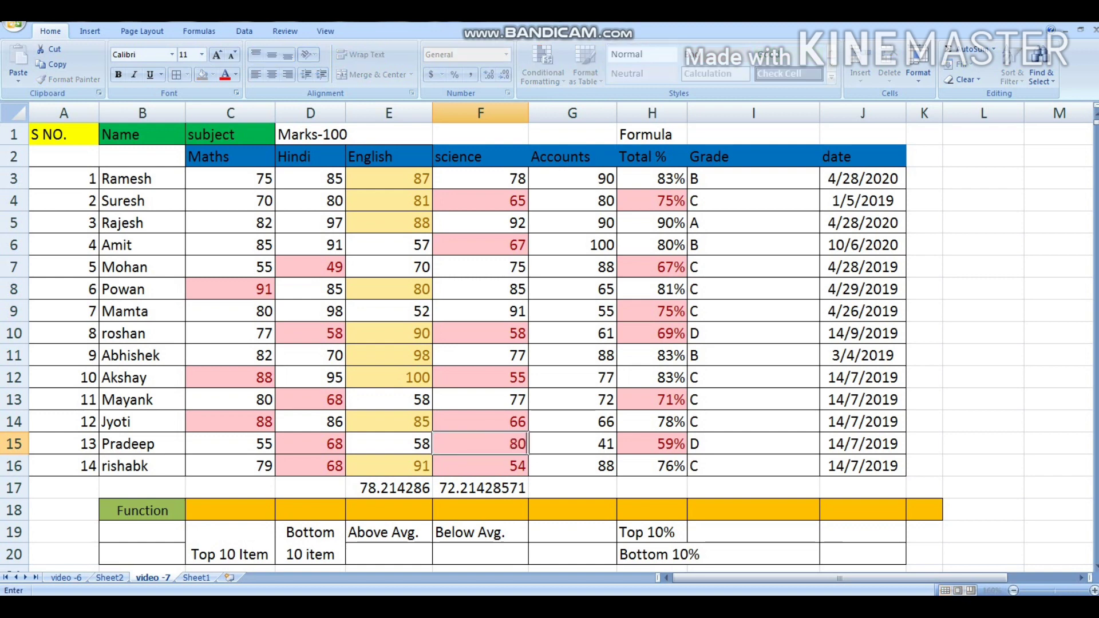
key("Return")
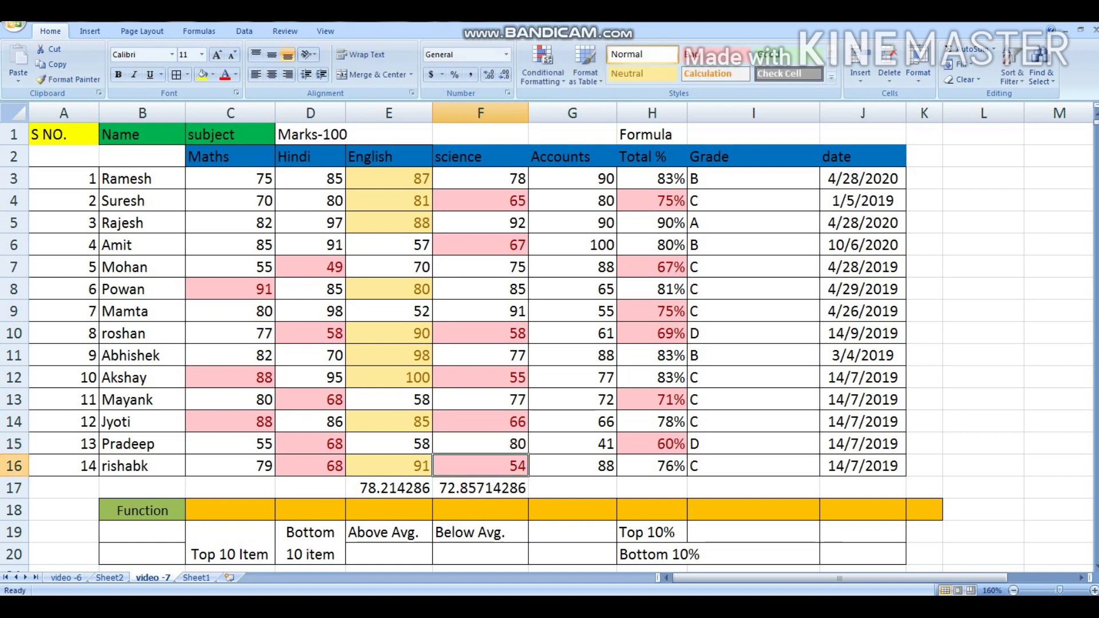
key("Up")
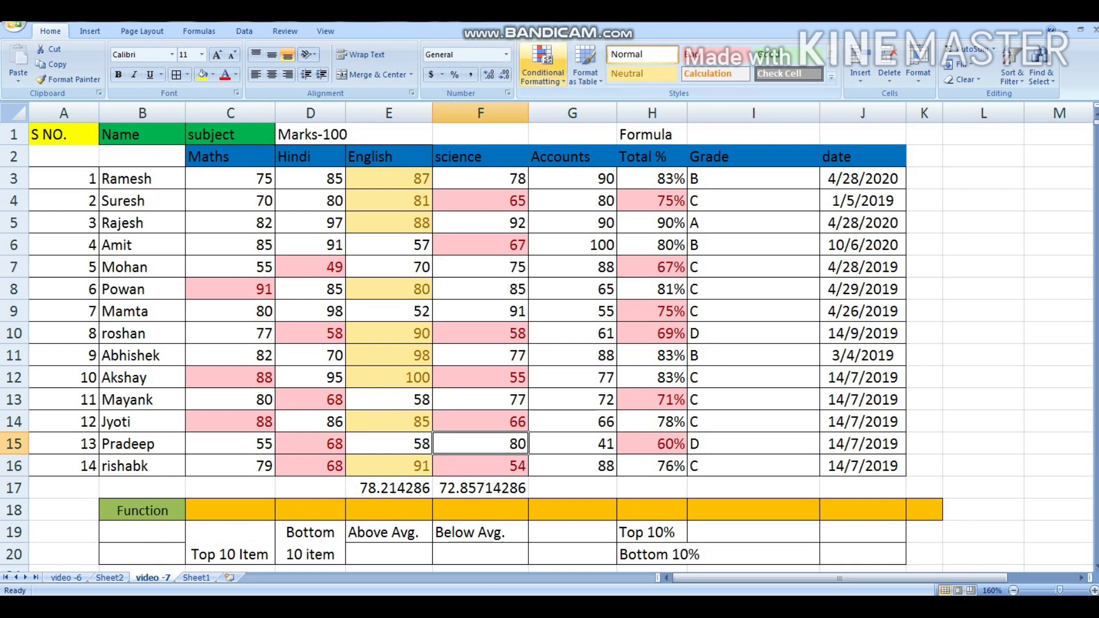
left_click(542, 68)
mouse_move(584, 135)
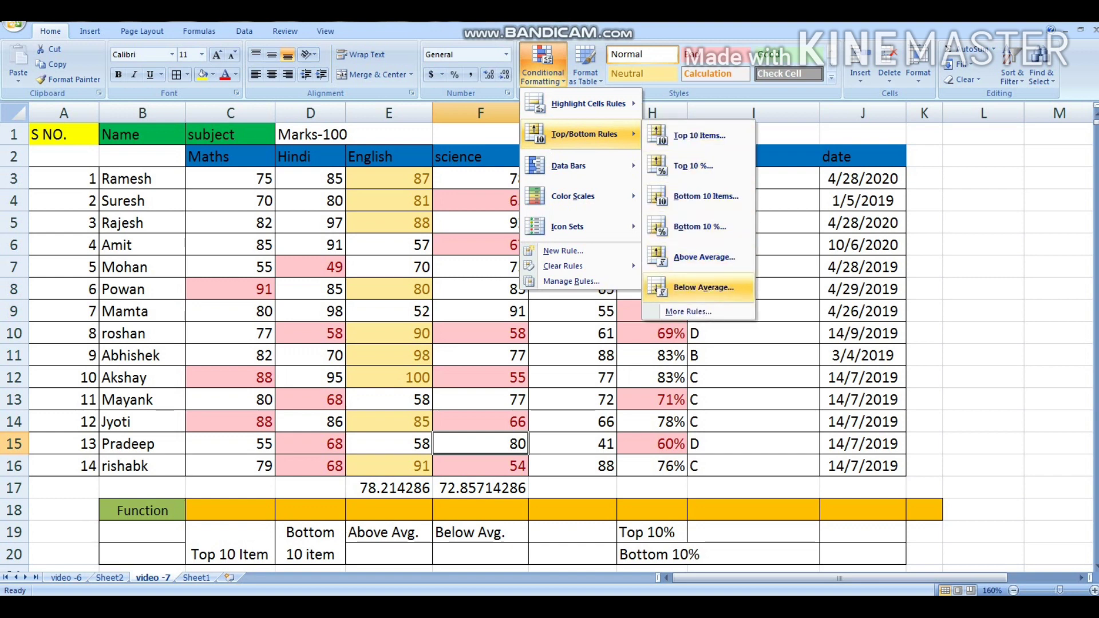
mouse_move(568, 166)
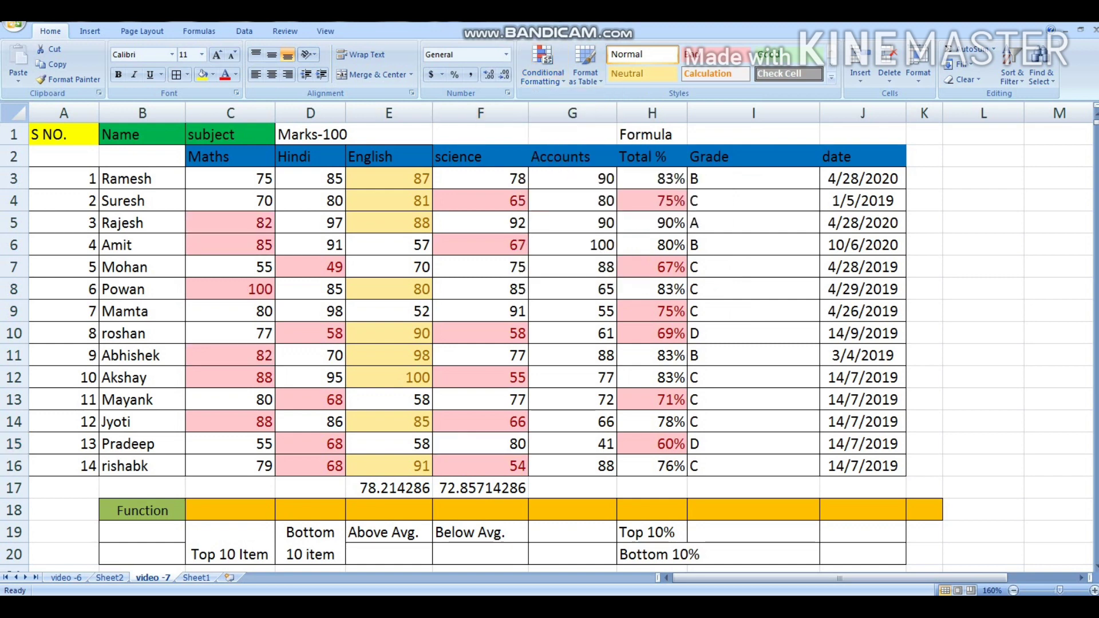
left_click(390, 355)
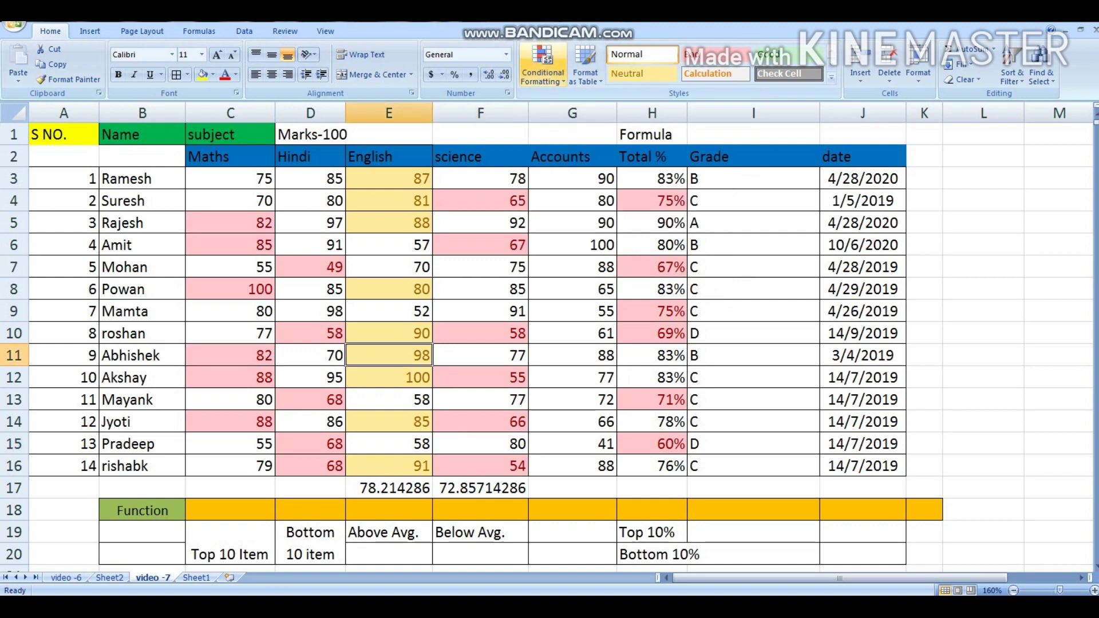
left_click(543, 67)
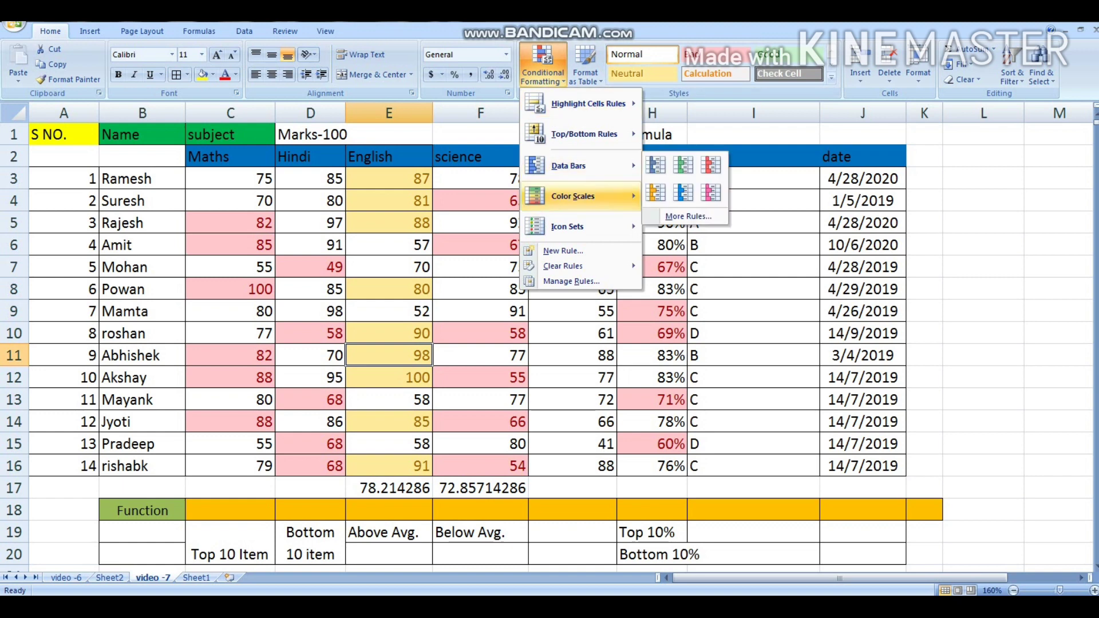
mouse_move(572, 226)
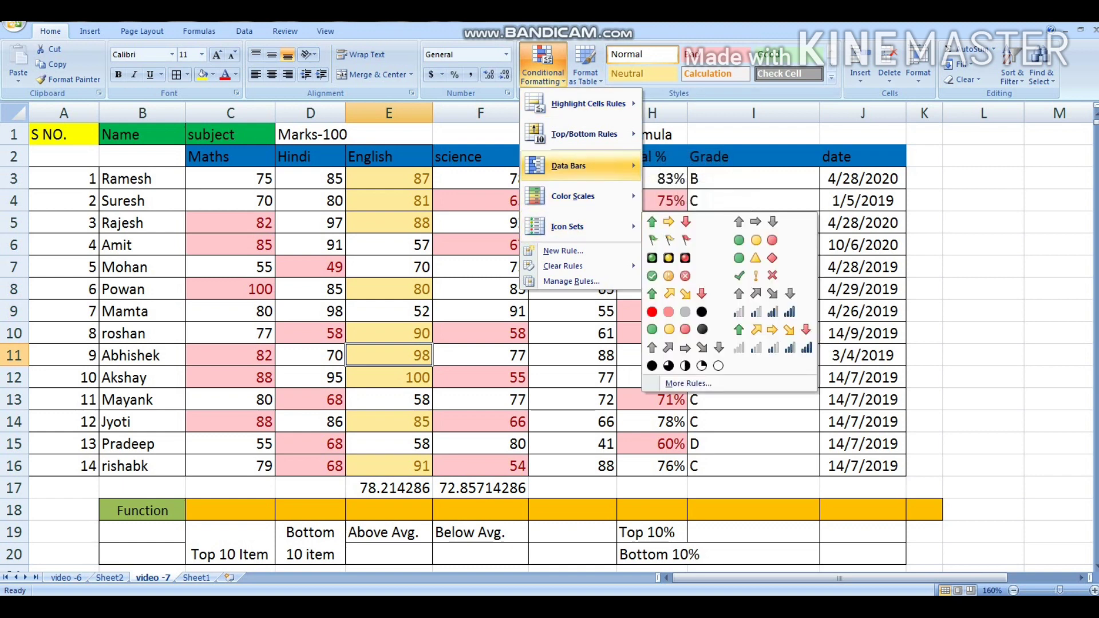
key("Escape")
Apply blue data bars to the Maths marks in C3:C16
left_click_drag(229, 179, 229, 466)
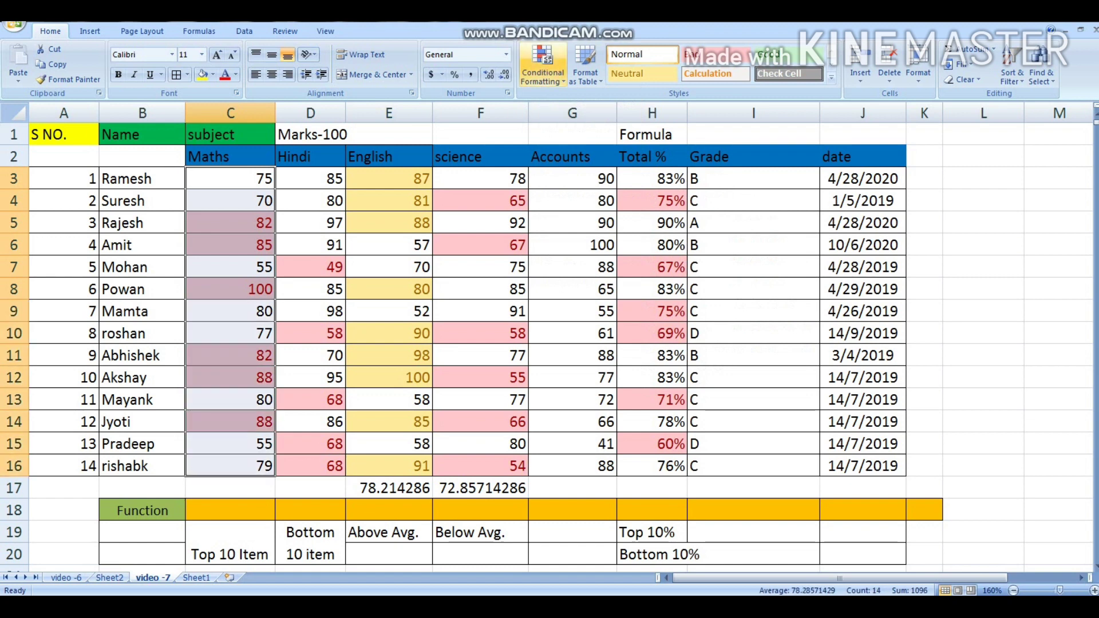
left_click(543, 66)
mouse_move(572, 165)
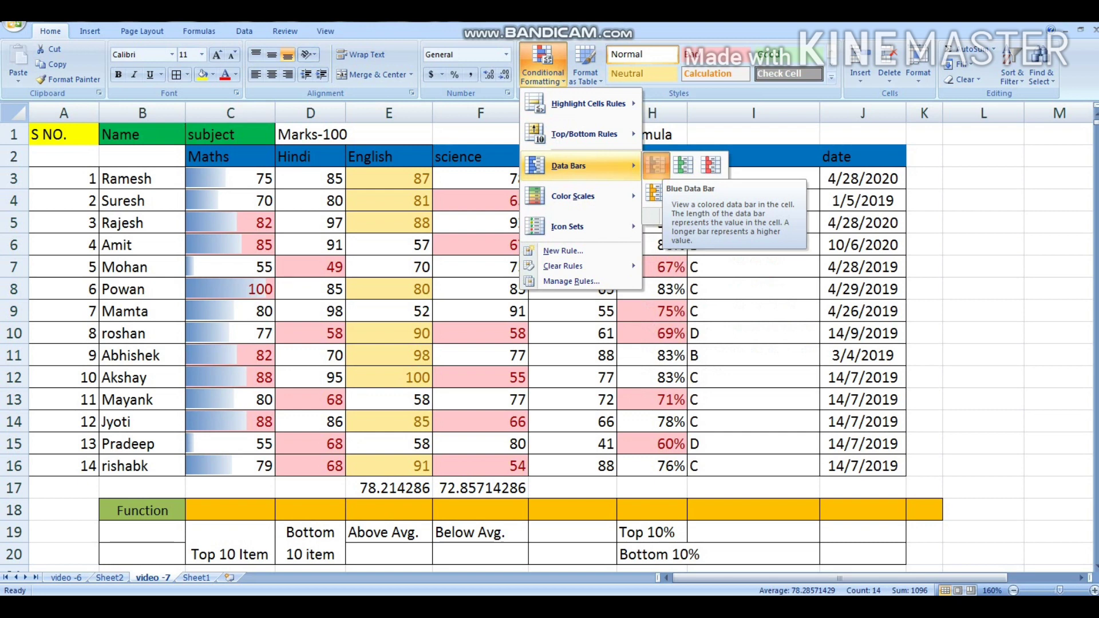
left_click(655, 166)
left_click(230, 178)
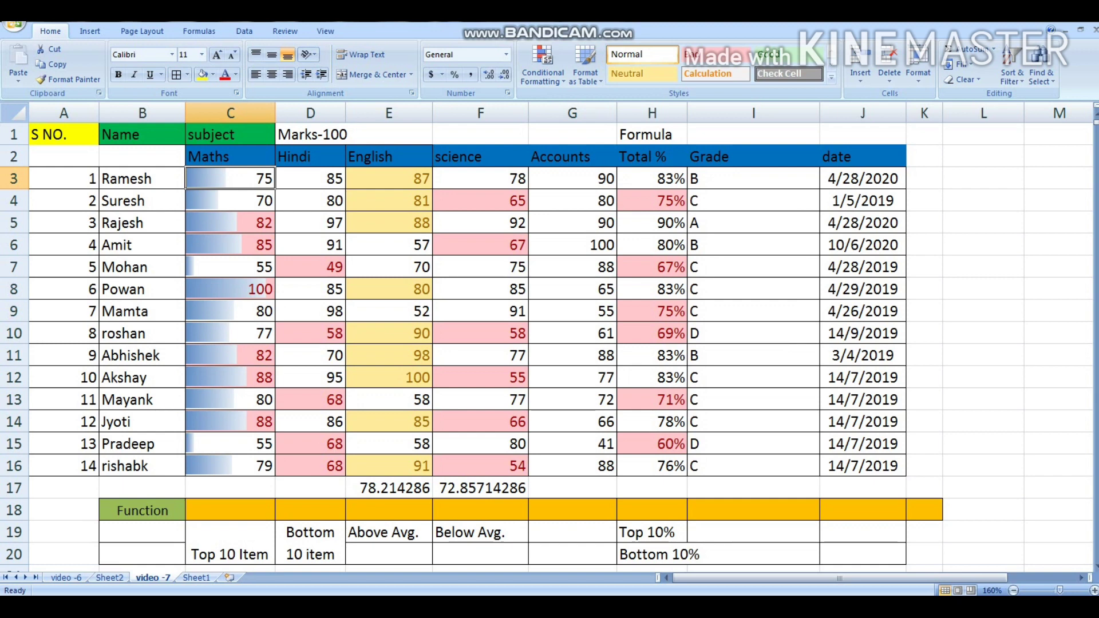
left_click(230, 289)
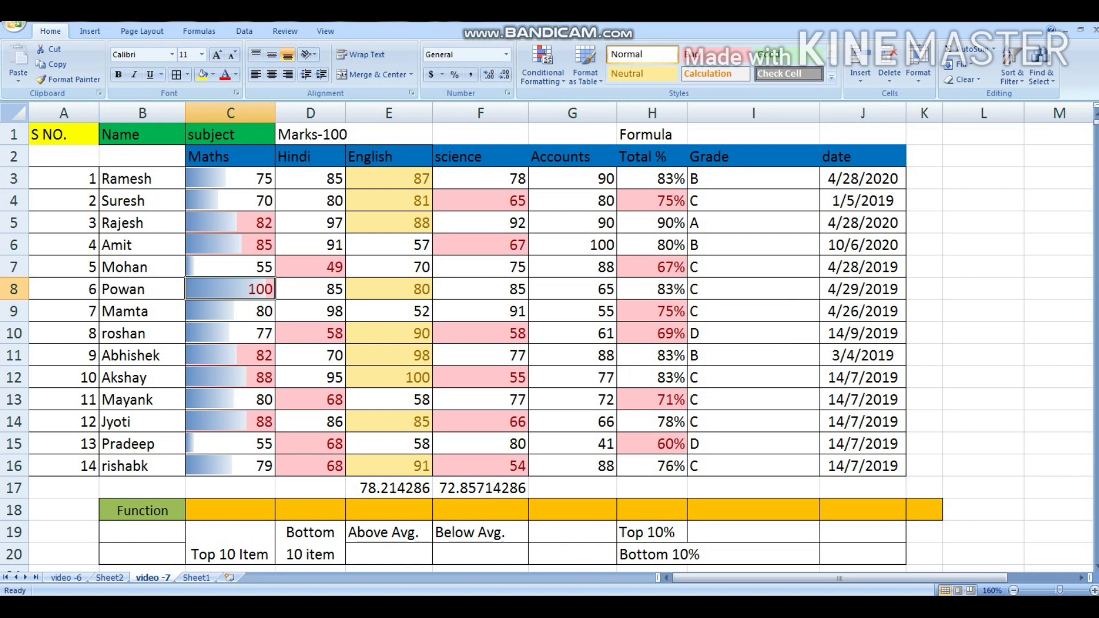
Set the Maths mark in C15 to 90 and compare its data bar with those in C7 and C8
left_click(230, 445)
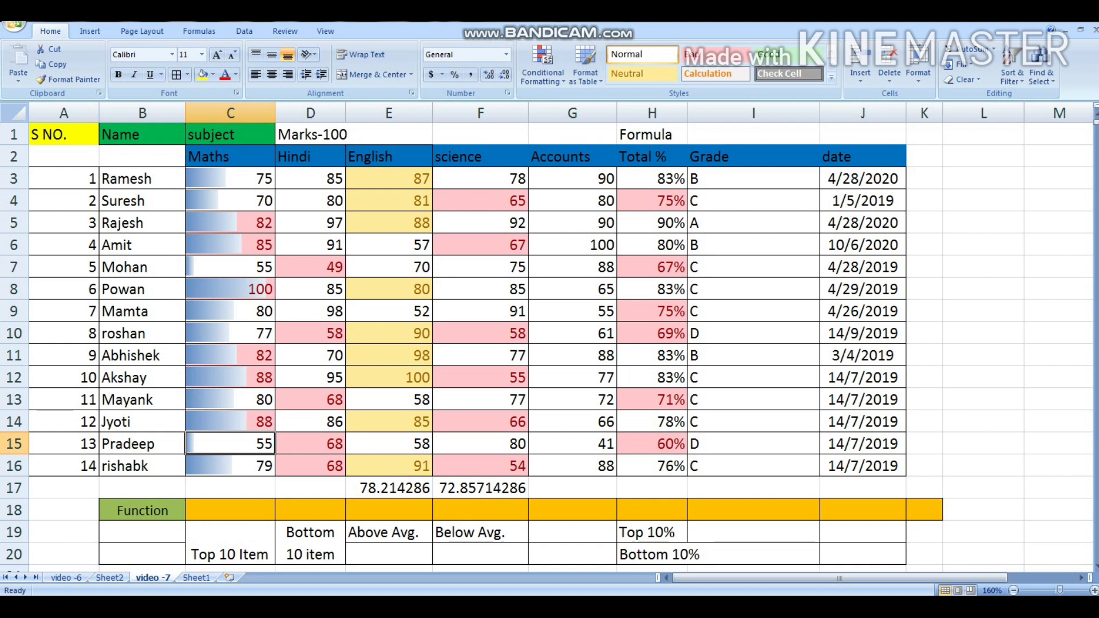
type("90")
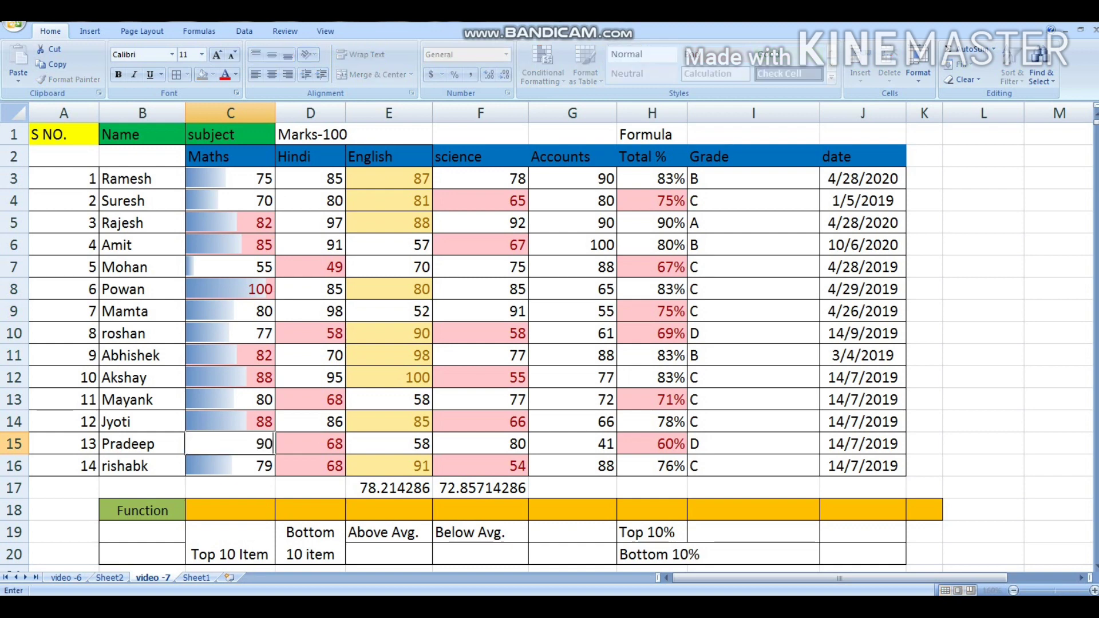
key("Return")
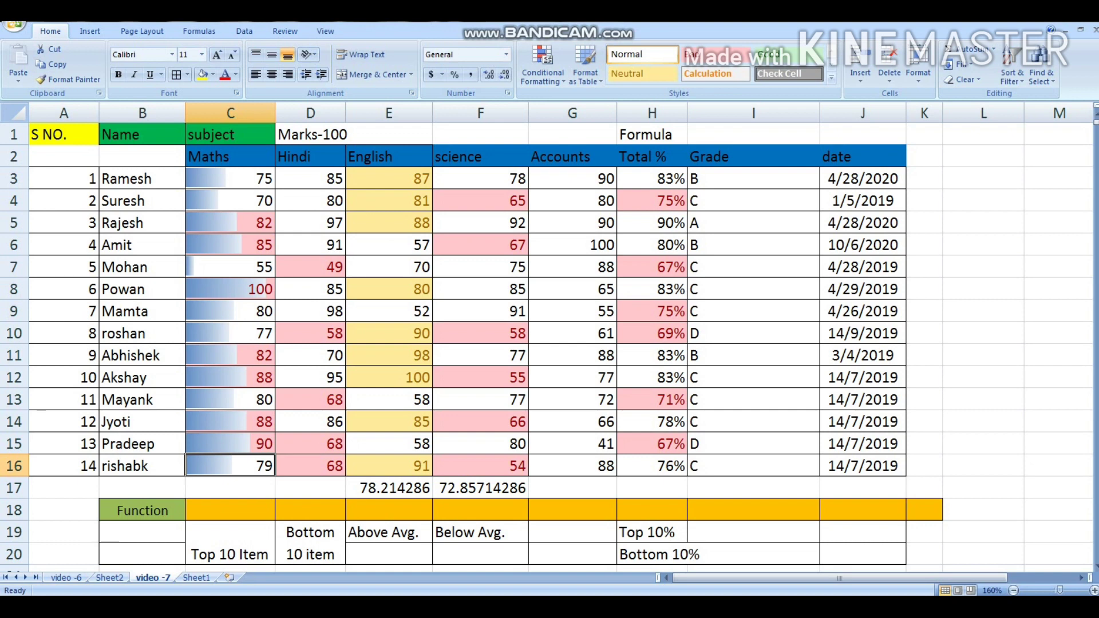
left_click(230, 267)
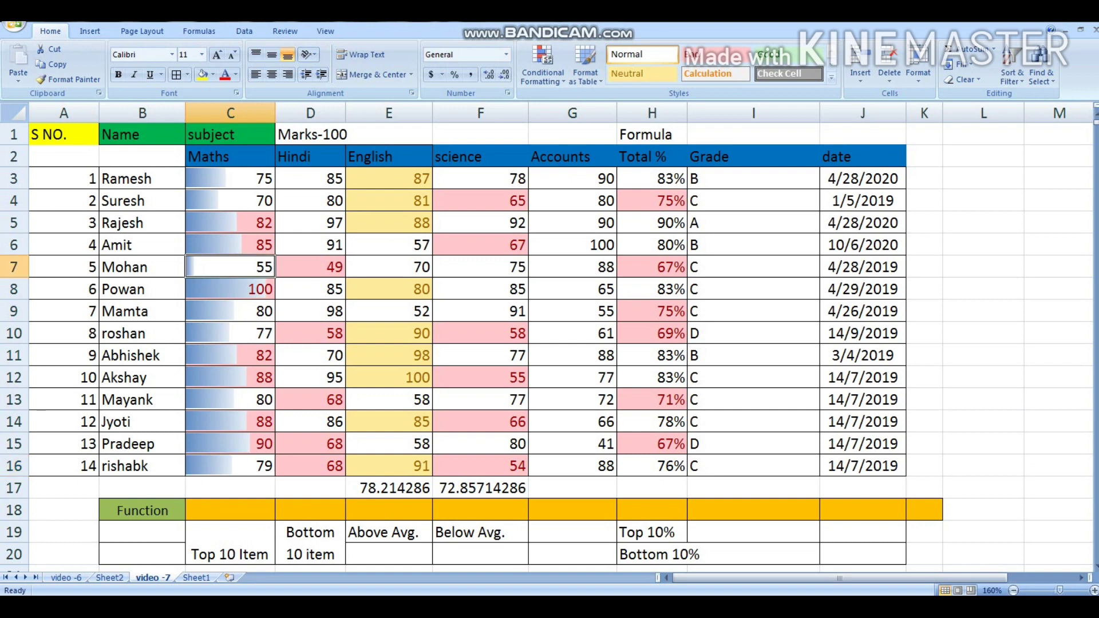
left_click(231, 289)
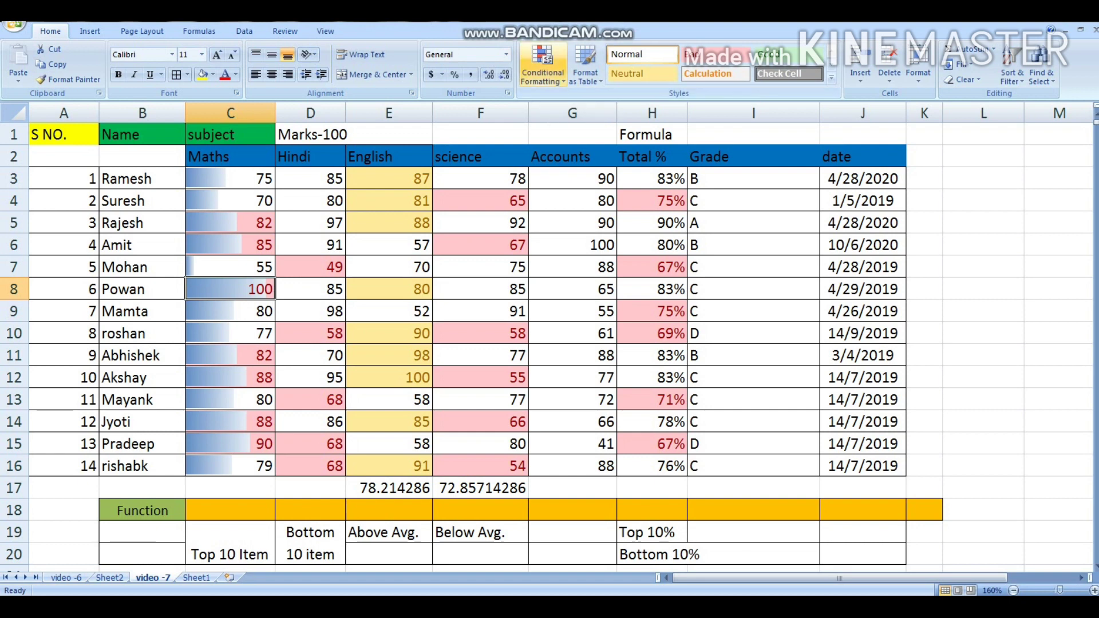
Apply green data bars to the Hindi marks in D3:D16 over the existing highlighting
left_click_drag(310, 179, 311, 466)
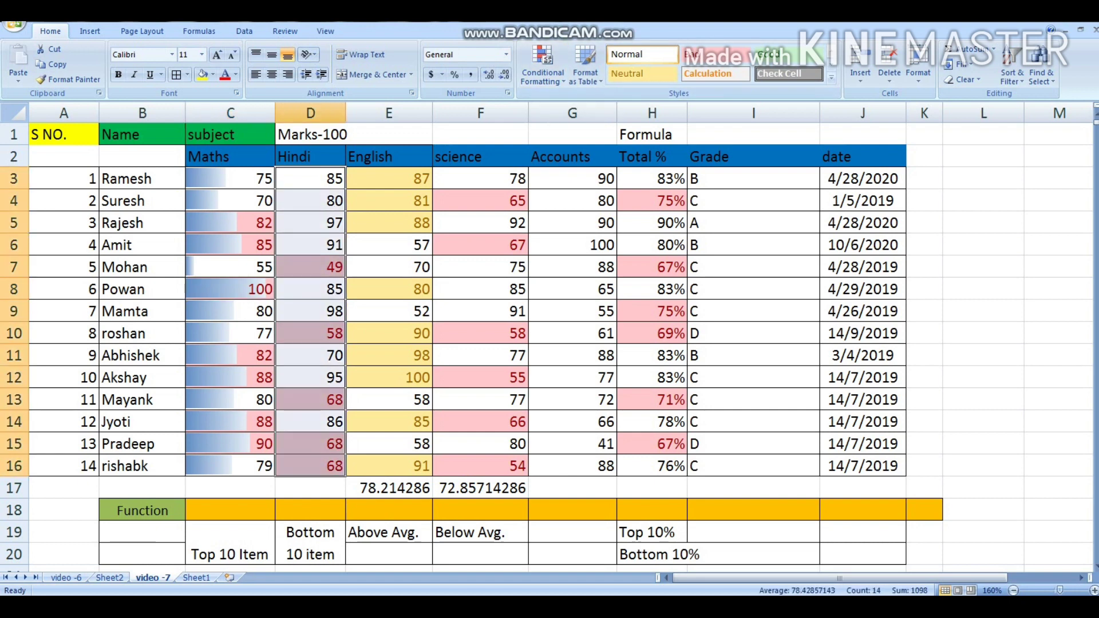
left_click(542, 64)
mouse_move(569, 165)
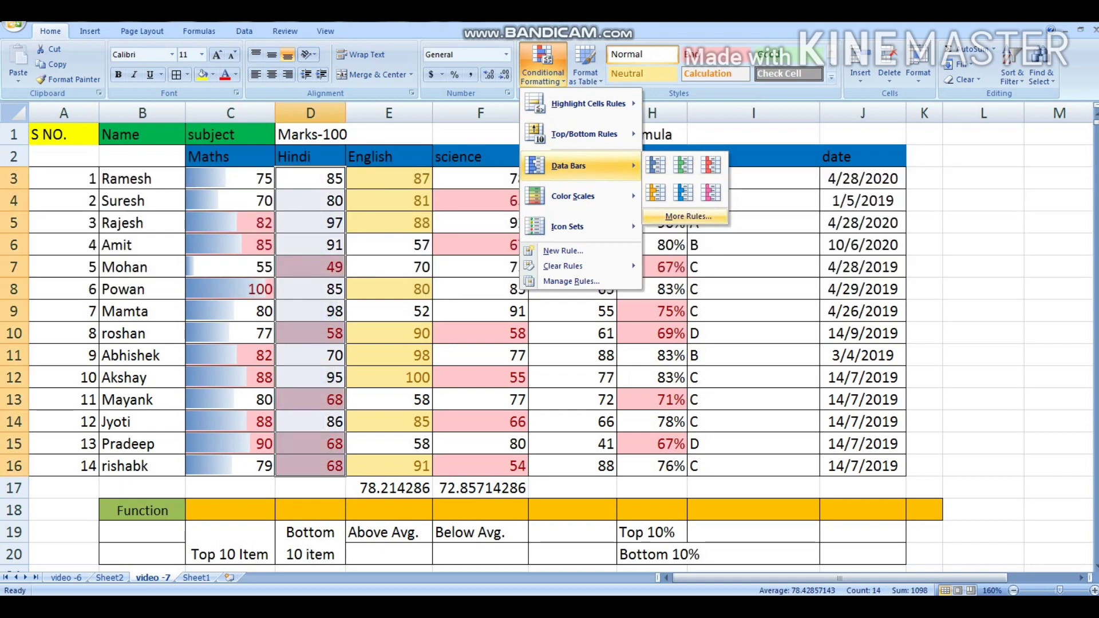
left_click(683, 166)
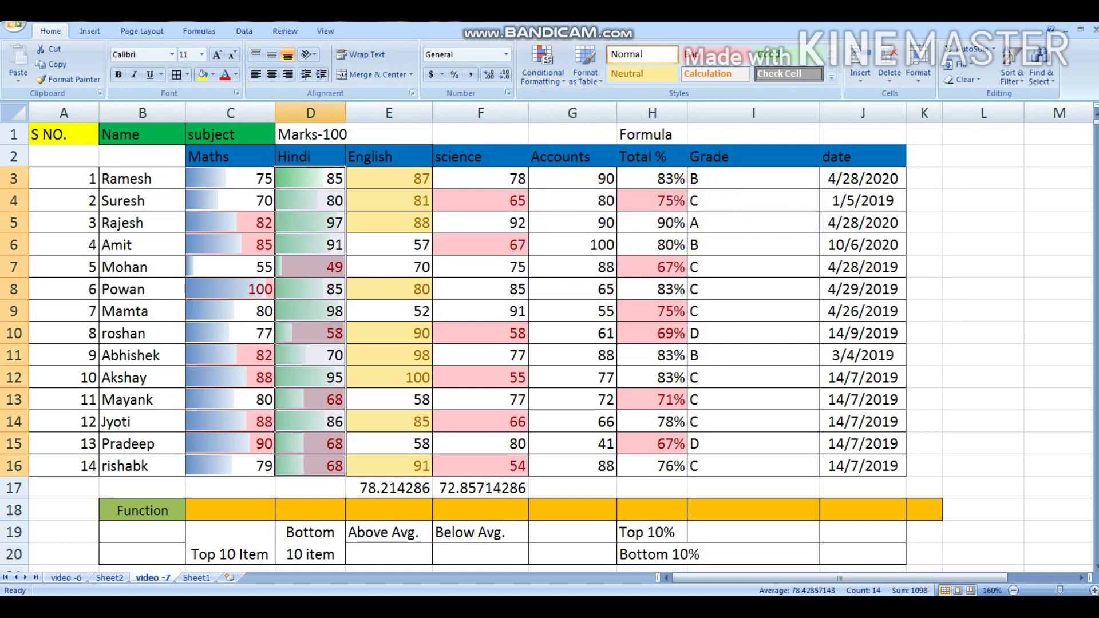
left_click(310, 334)
left_click(311, 267)
Clear all conditional formatting rules from the Hindi marks in D3:D16 and apply green data bars to them
left_click_drag(310, 178, 311, 466)
left_click(542, 64)
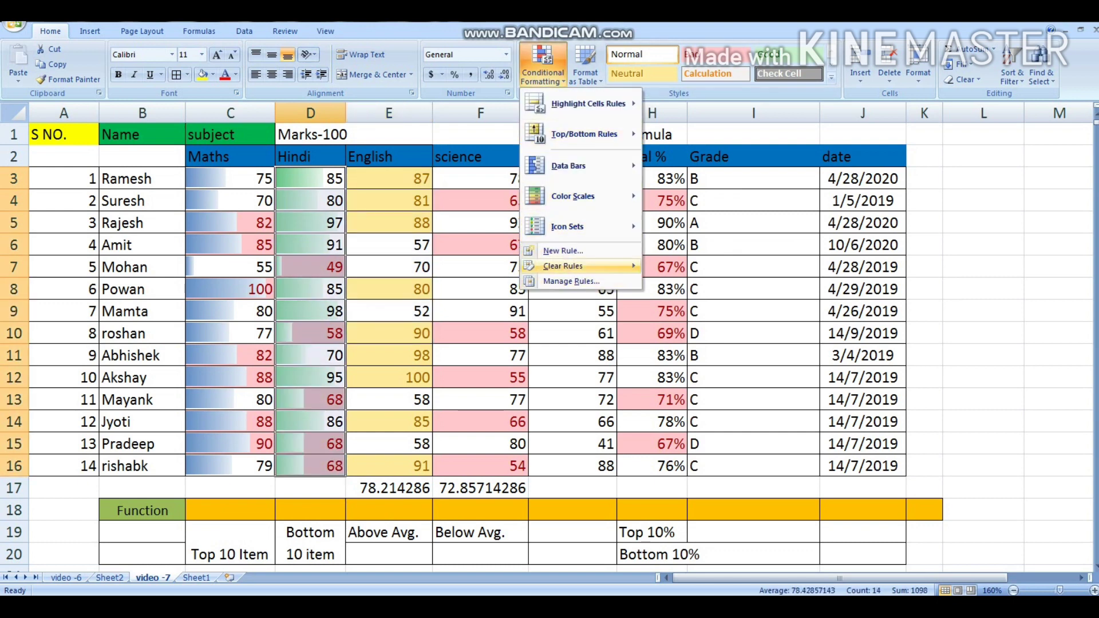
mouse_move(563, 266)
left_click(720, 268)
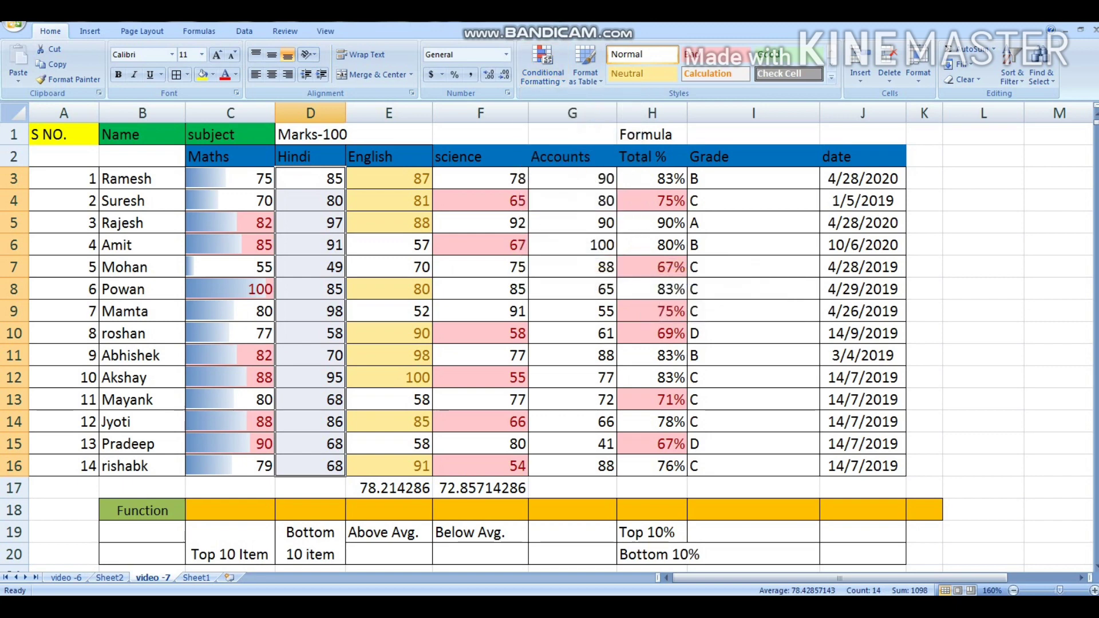
left_click(543, 64)
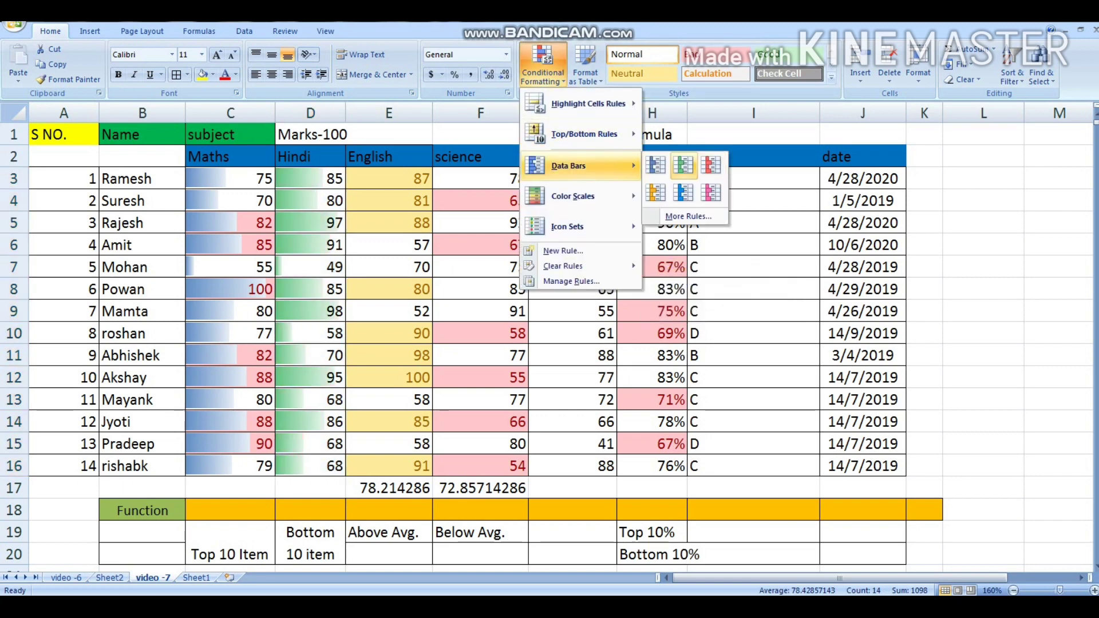
left_click(683, 166)
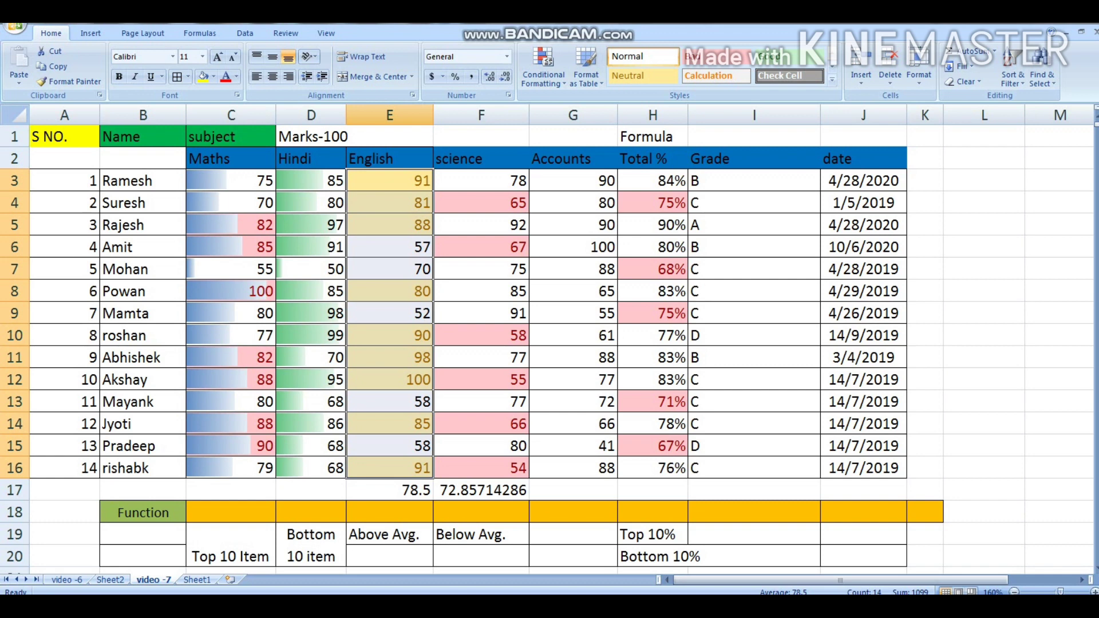
Try a color scale on the single Hindi mark in D8
left_click(311, 291)
left_click(544, 69)
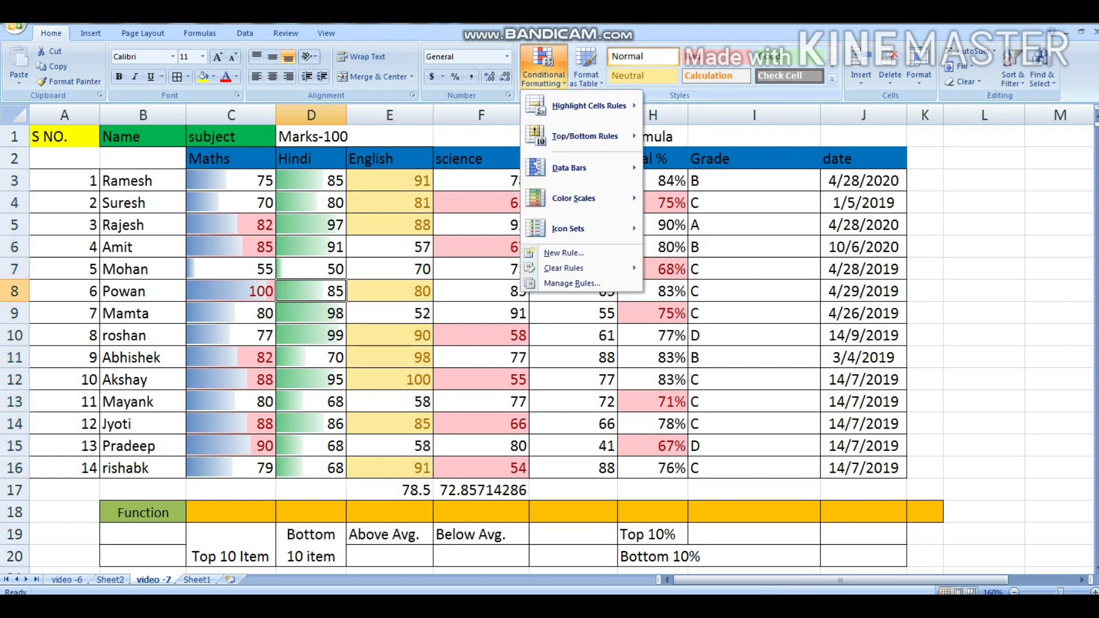
mouse_move(578, 198)
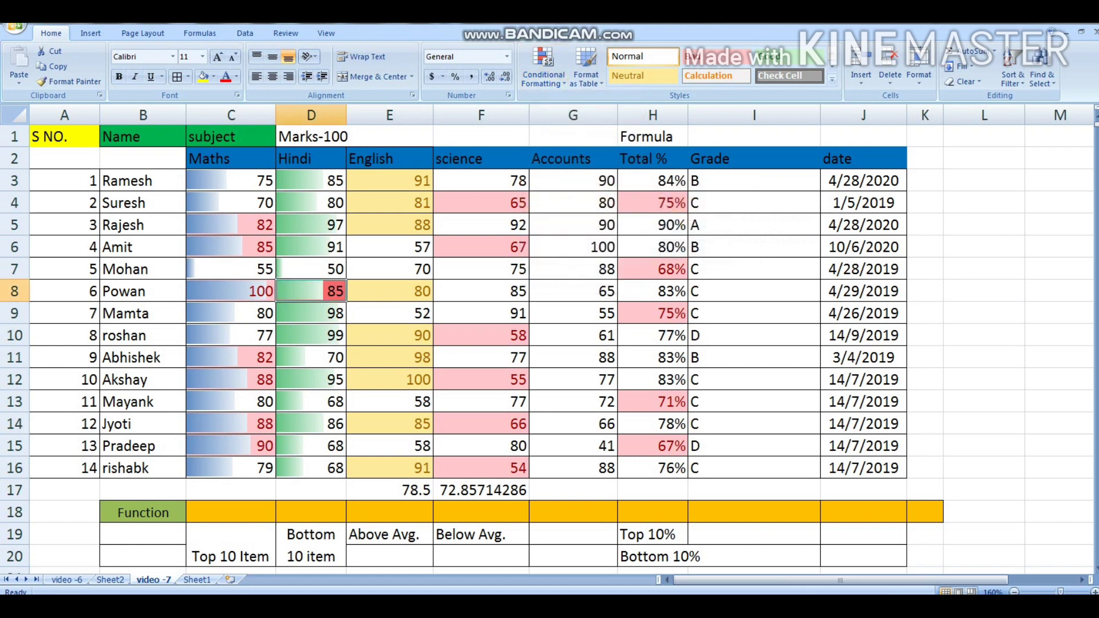
Apply the red-yellow-green color scale, with the highest marks red, to the Hindi marks in D3:D16
left_click_drag(311, 181, 311, 468)
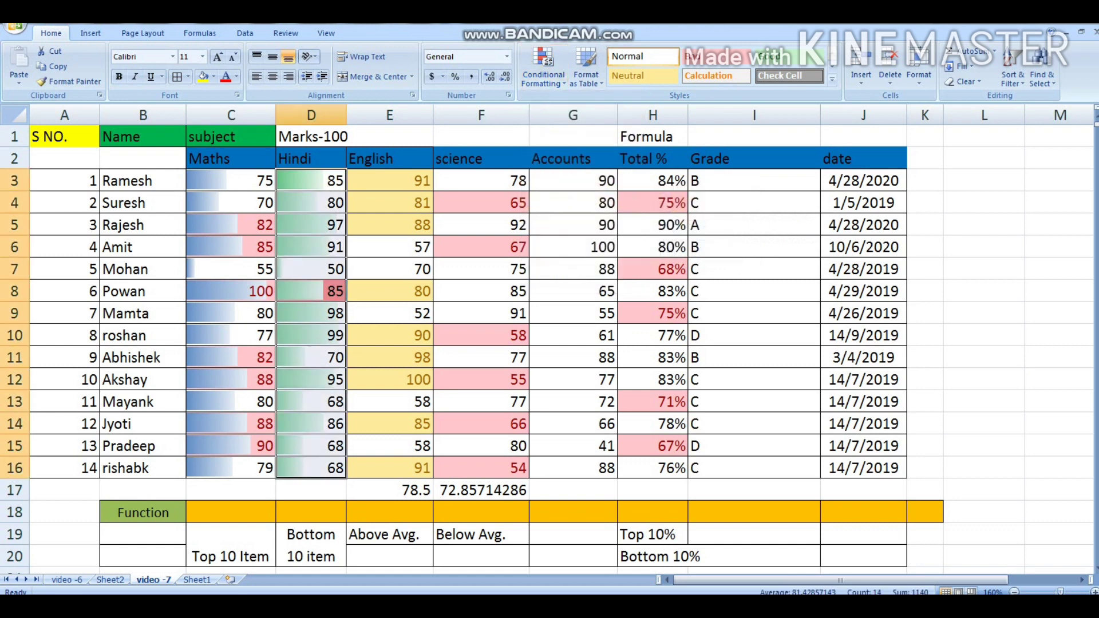
left_click(543, 69)
mouse_move(573, 198)
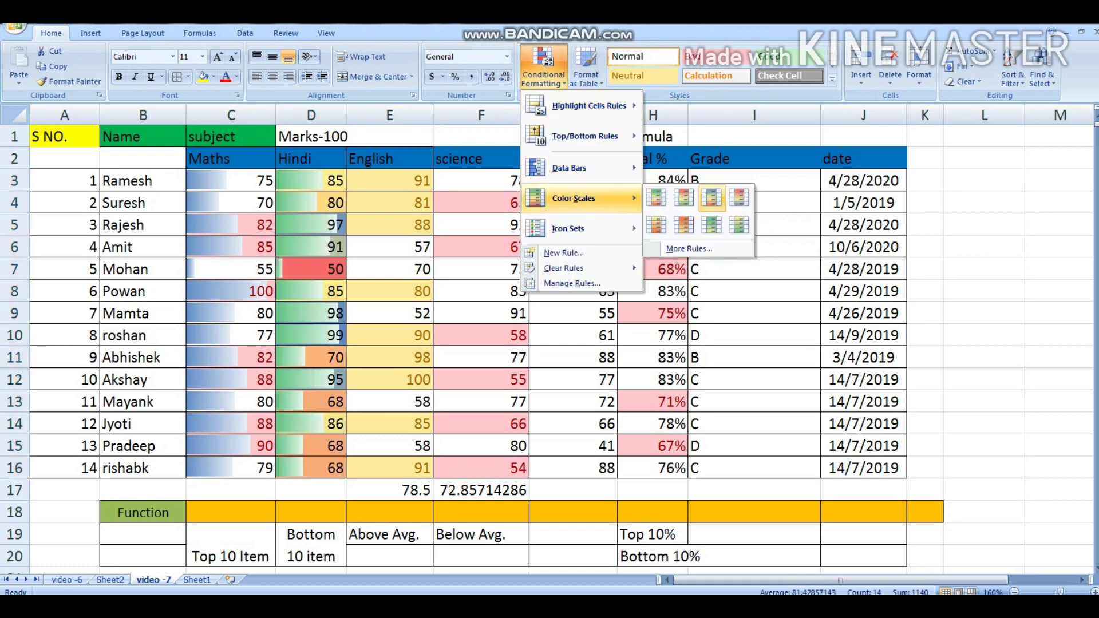
left_click(683, 198)
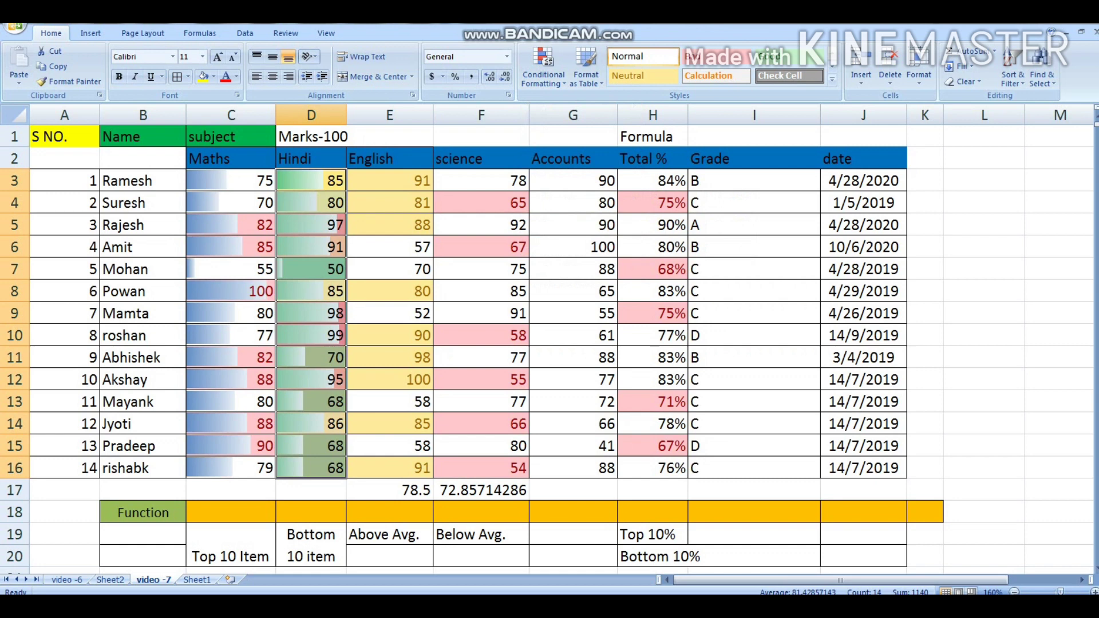
left_click(311, 313)
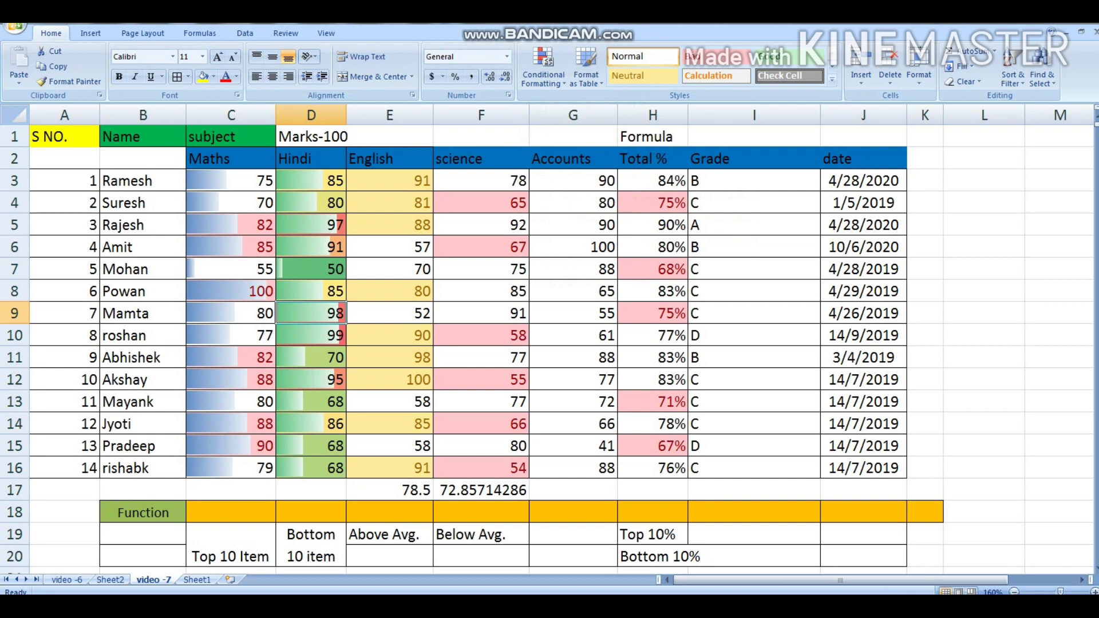
Clear the conditional formatting rules from the English marks in E3:E16
left_click(481, 181)
left_click_drag(395, 180, 395, 468)
left_click(544, 69)
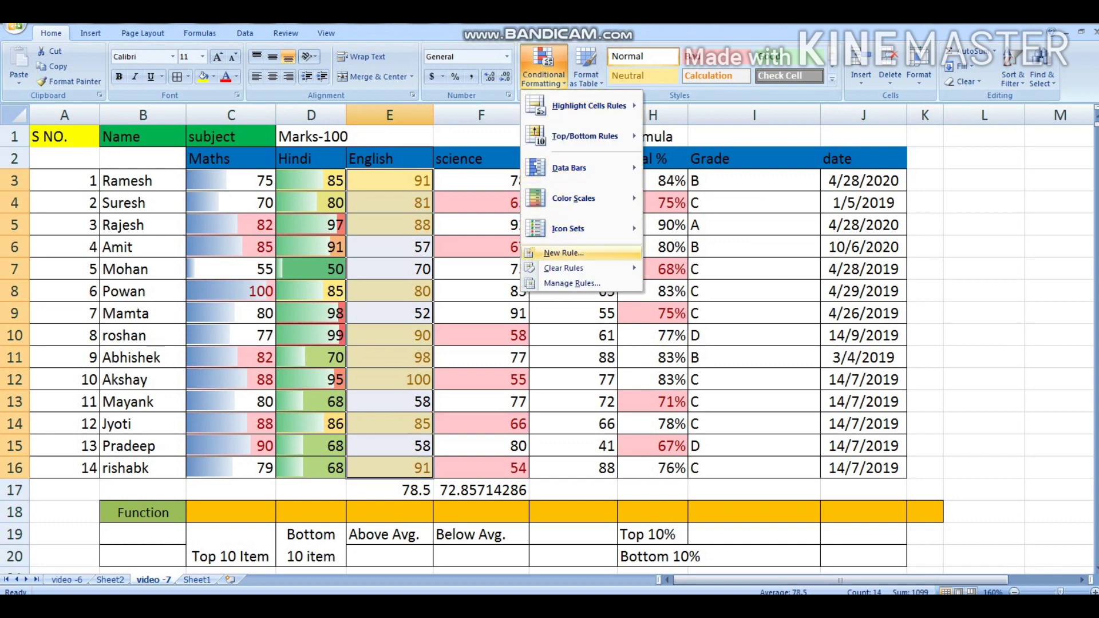
mouse_move(564, 268)
left_click(720, 269)
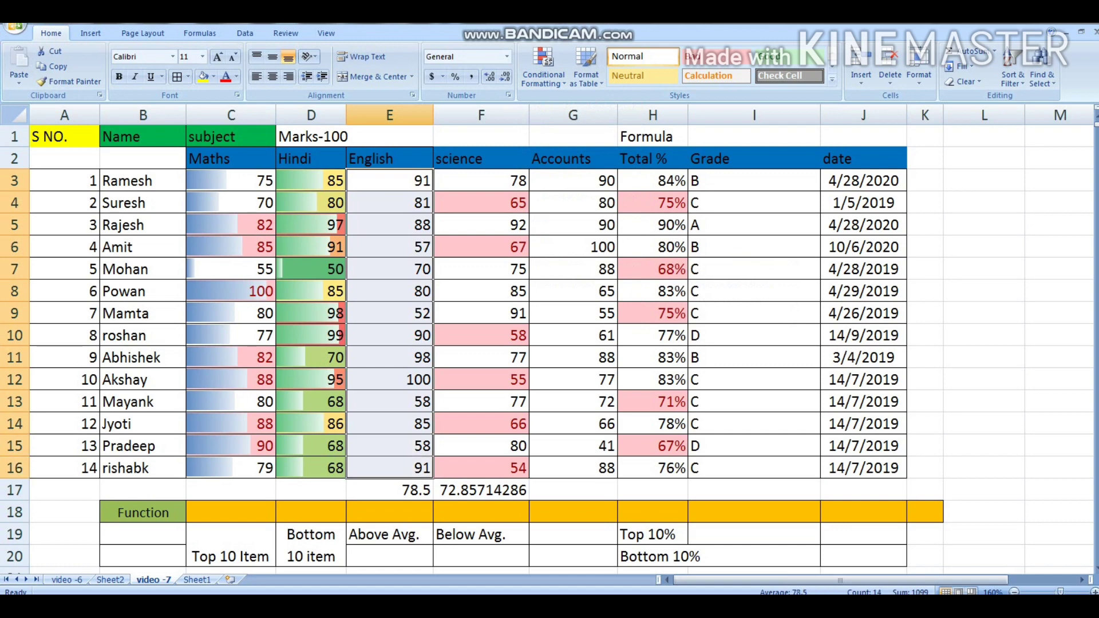
Apply the rimmed three traffic lights icon set to the English marks in E3:E16 and check individual marks
left_click(544, 68)
mouse_move(566, 229)
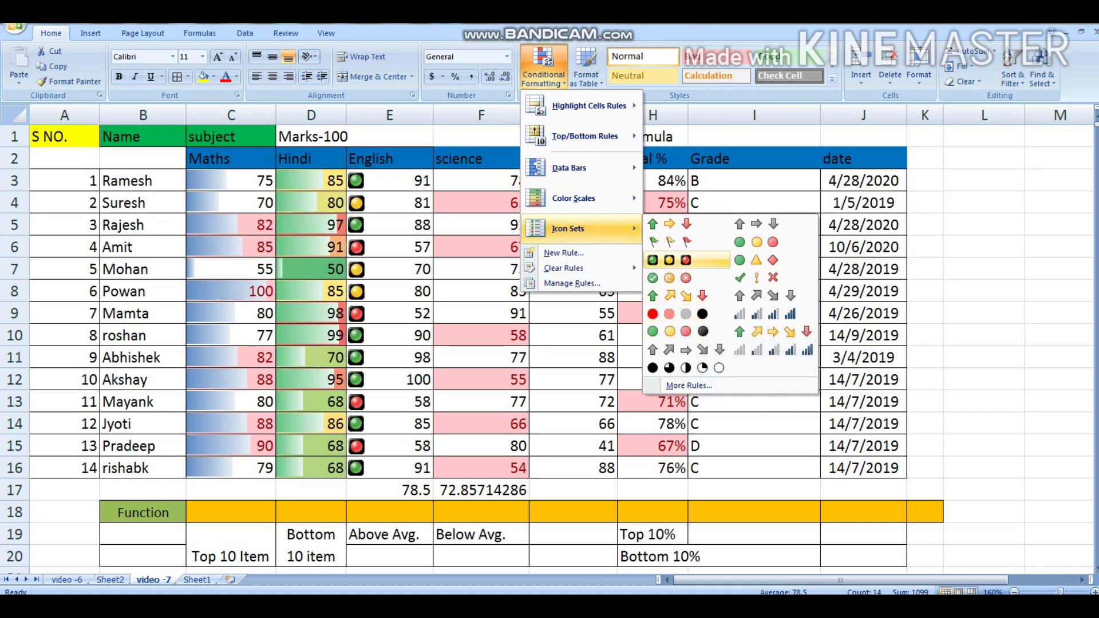
left_click(687, 260)
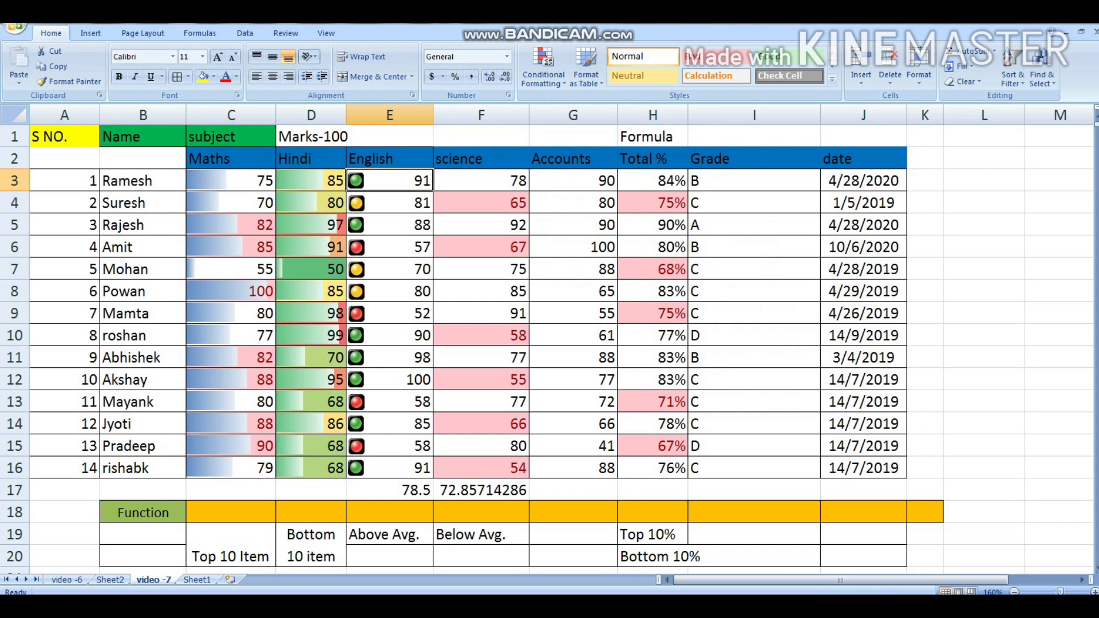
left_click(389, 248)
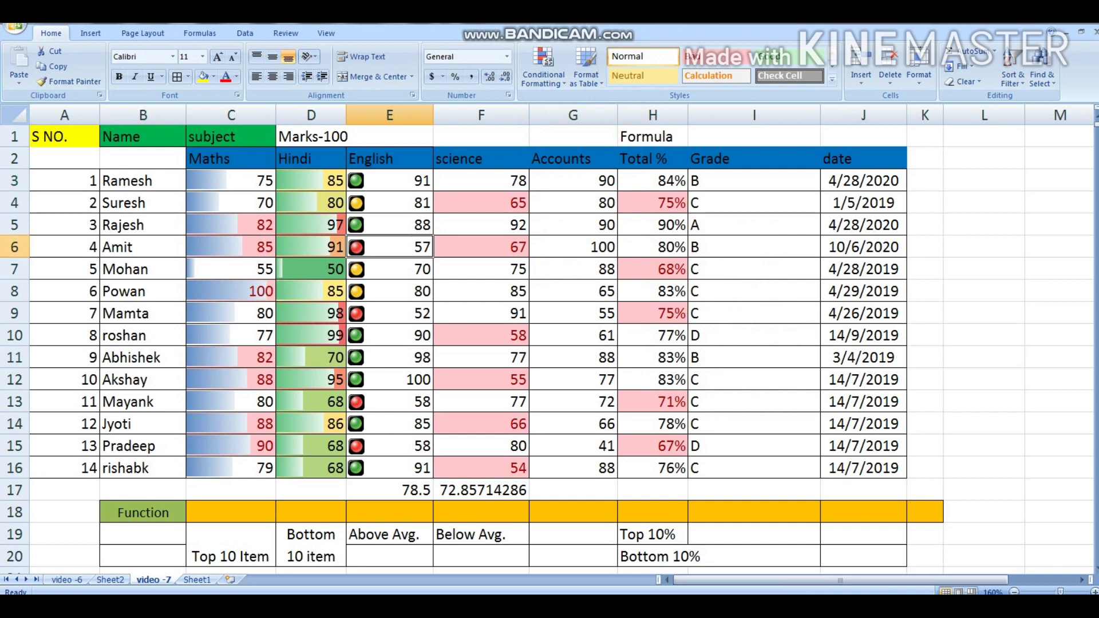
left_click(389, 181)
left_click(481, 181)
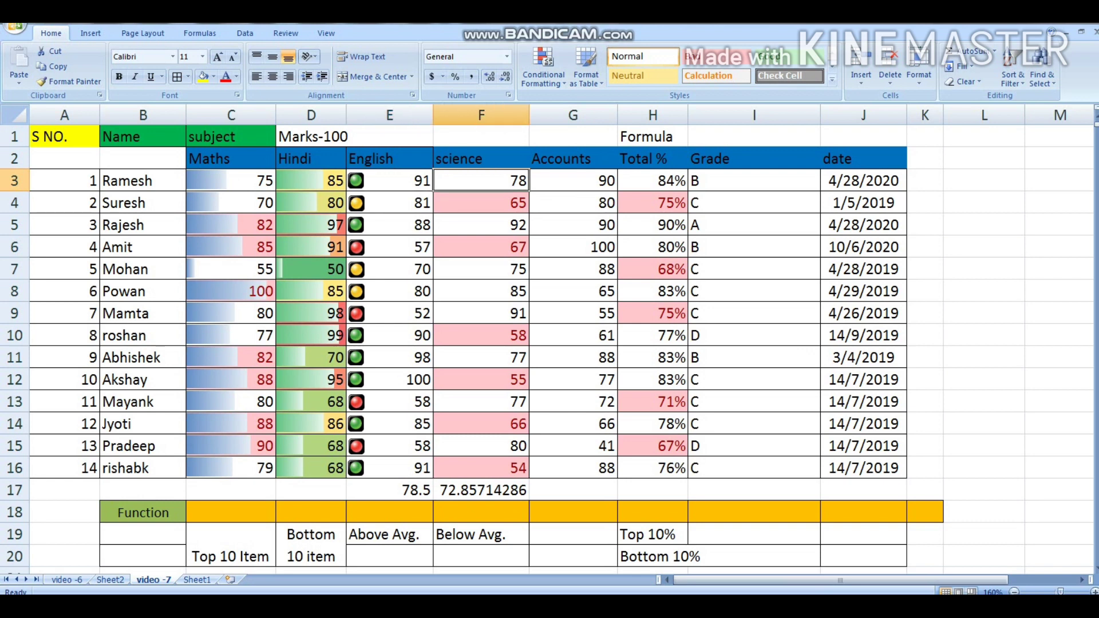
Add a 3 Traffic Lights (Unrimmed) icon rule to the English marks in E3:E16, with the green icon at >= 90 percent
left_click_drag(389, 181, 389, 468)
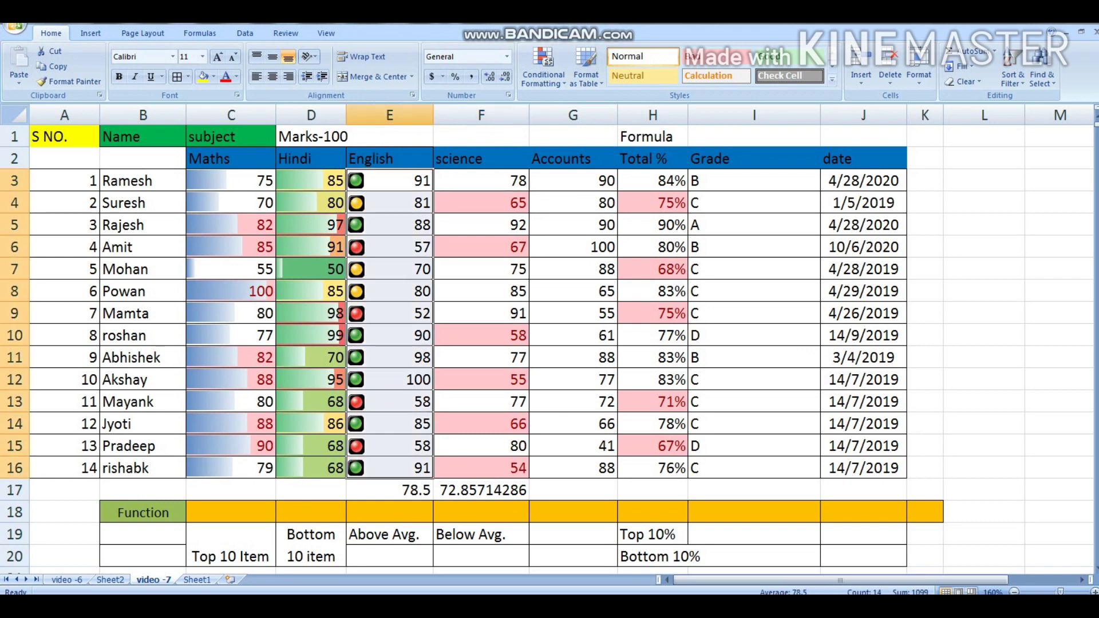
left_click(544, 69)
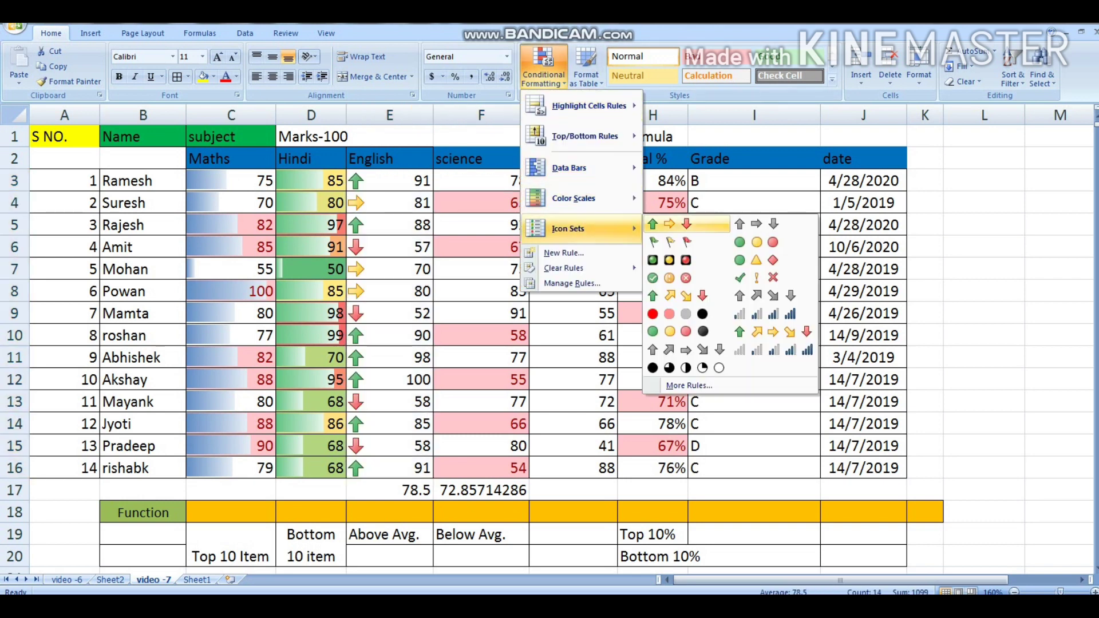
left_click(689, 386)
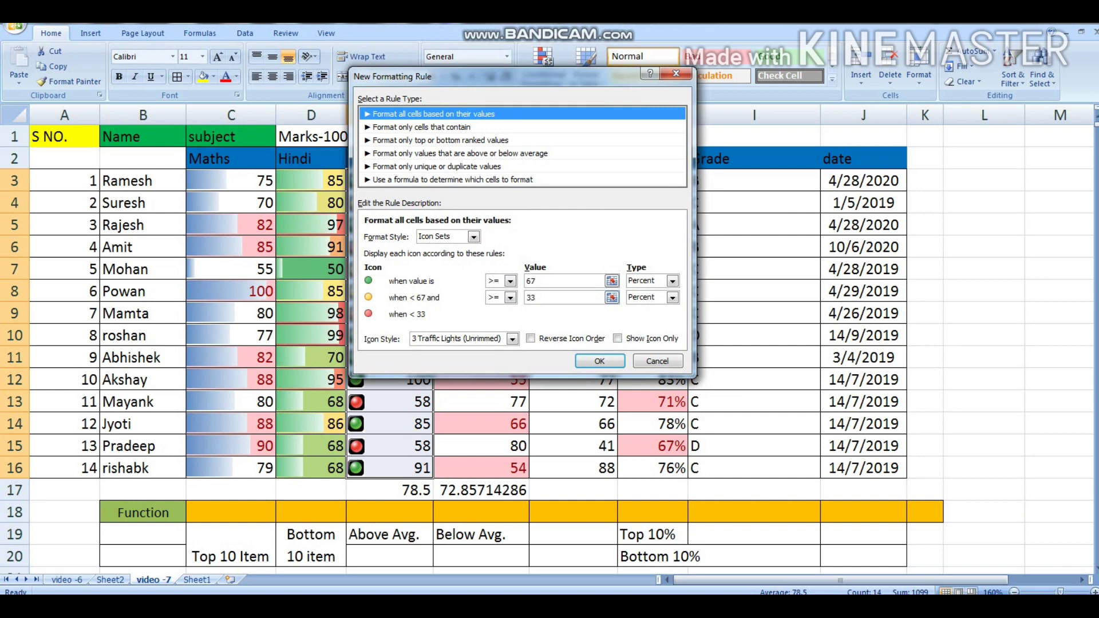
left_click(540, 281)
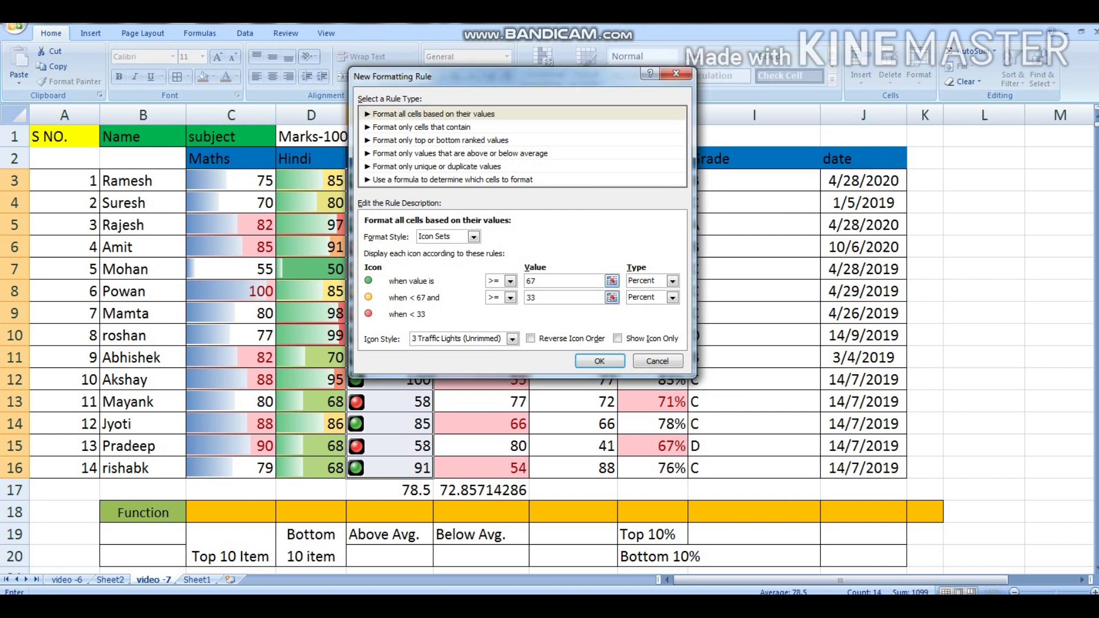
key("BackSpace")
key("BackSpace")
type("90")
key("Return")
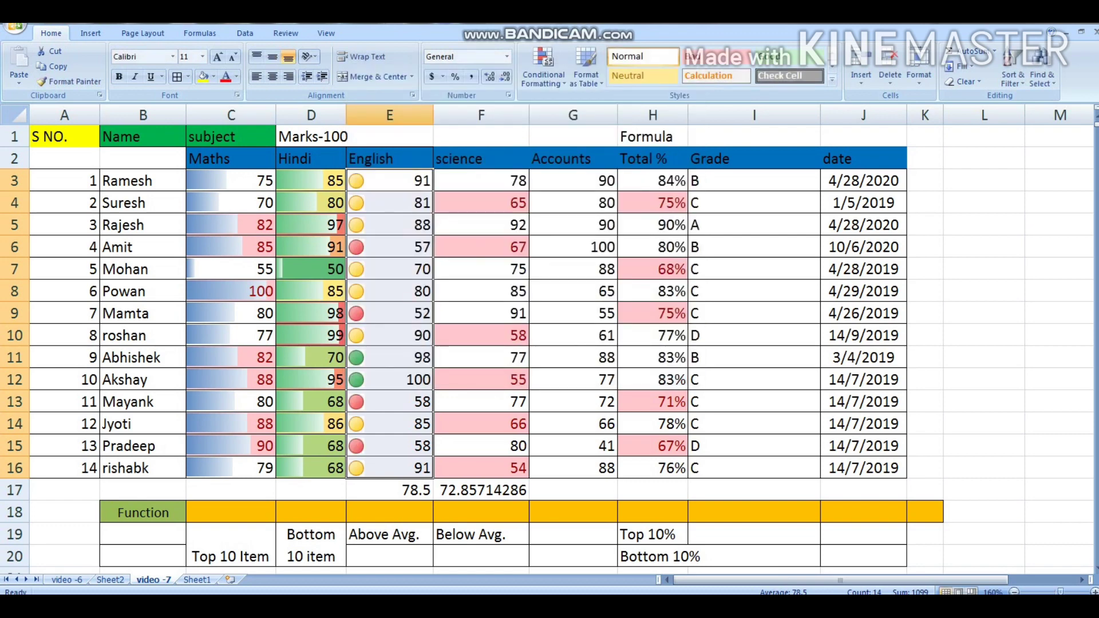
Clear the conditional formatting rules from the English marks in E3:E16
left_click_drag(389, 180, 389, 468)
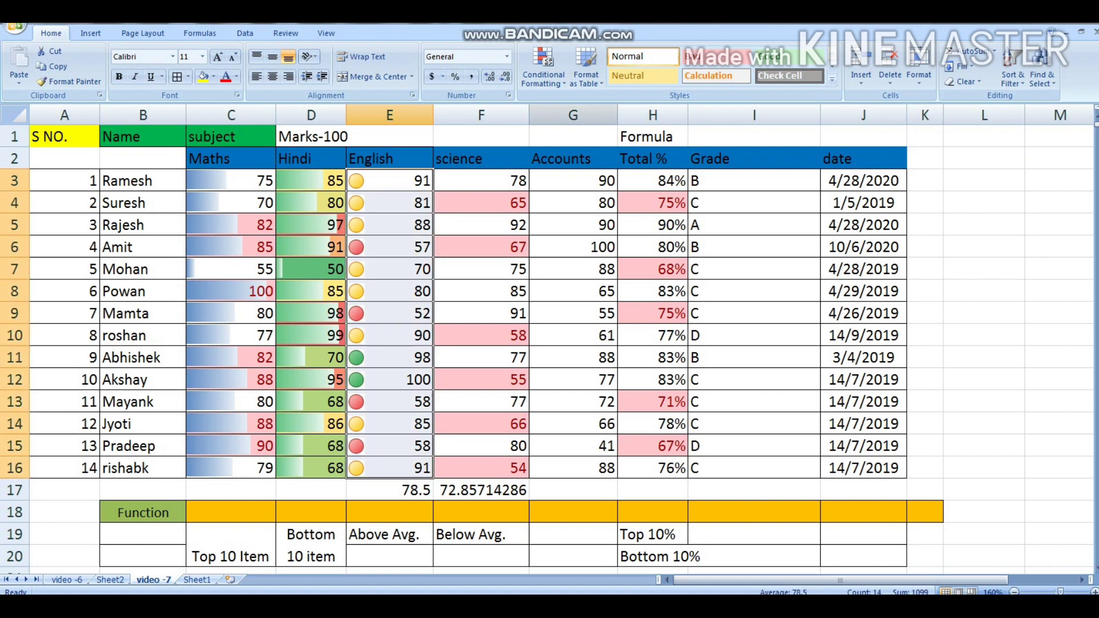
left_click(544, 74)
mouse_move(564, 268)
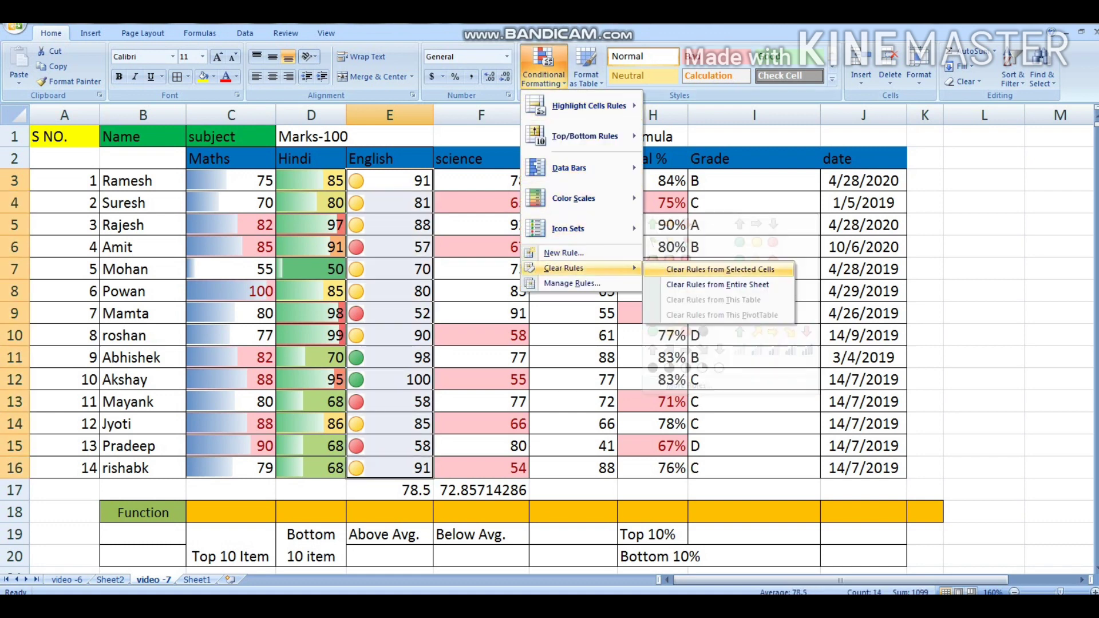
left_click(721, 269)
Create a new 3 Traffic Lights (Unrimmed) rule on the cleared English marks, setting the green threshold to >= 90 percent
left_click(544, 74)
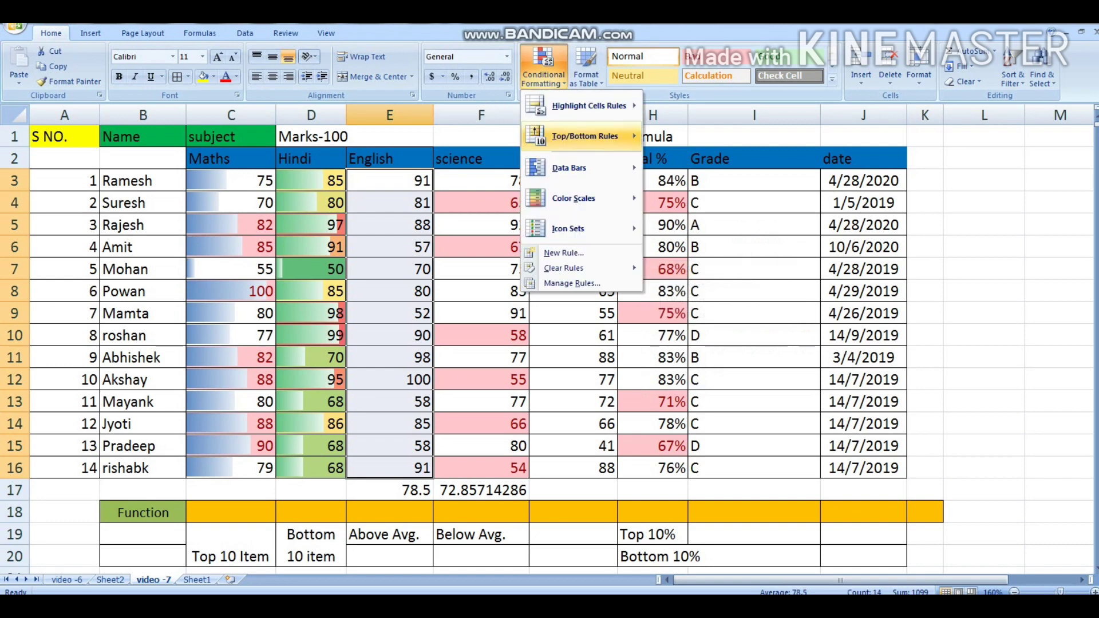
mouse_move(568, 228)
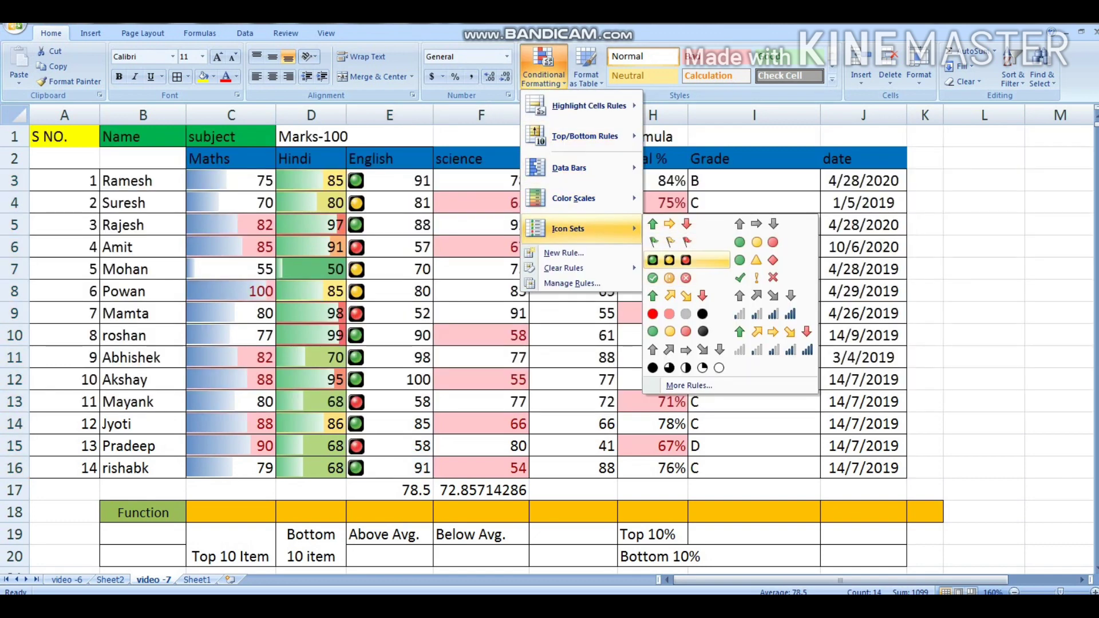
left_click(690, 386)
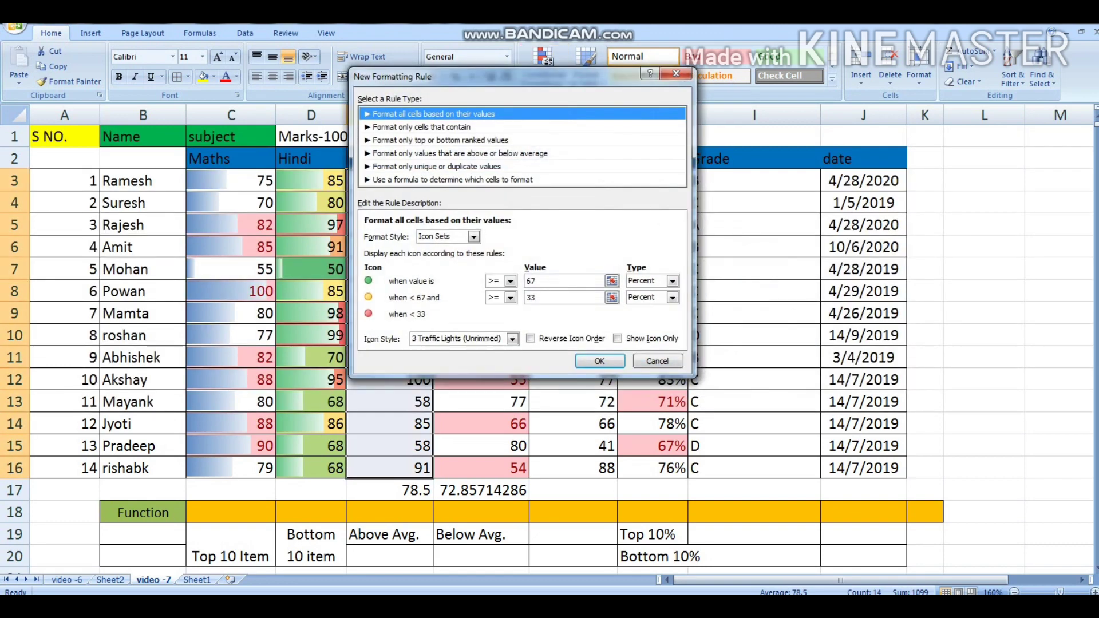
key("BackSpace")
key("BackSpace")
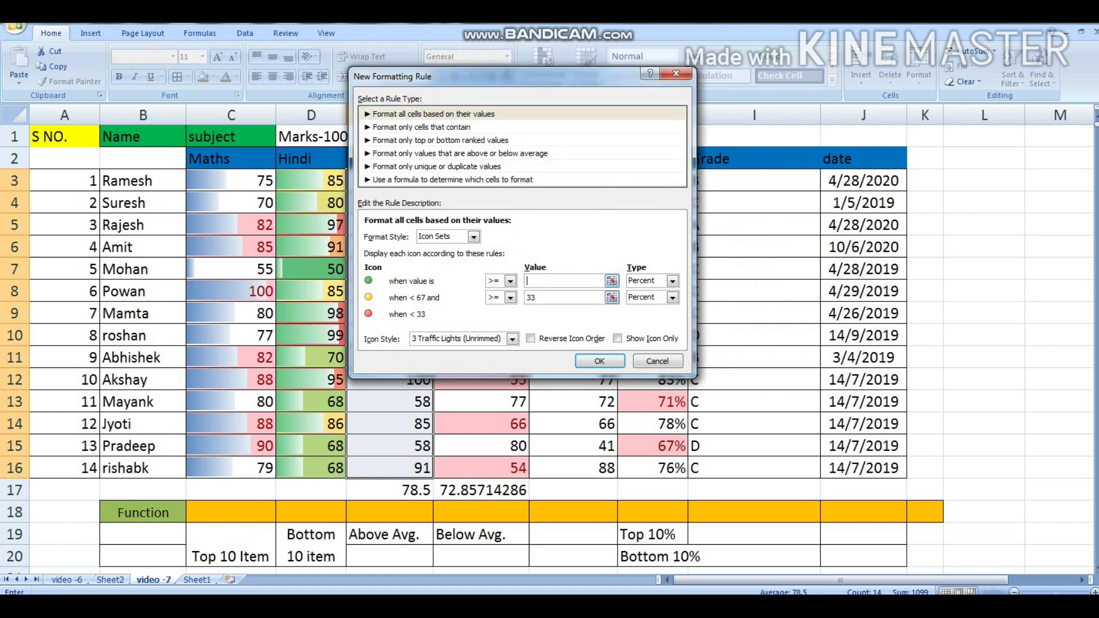
type("90")
key("Return")
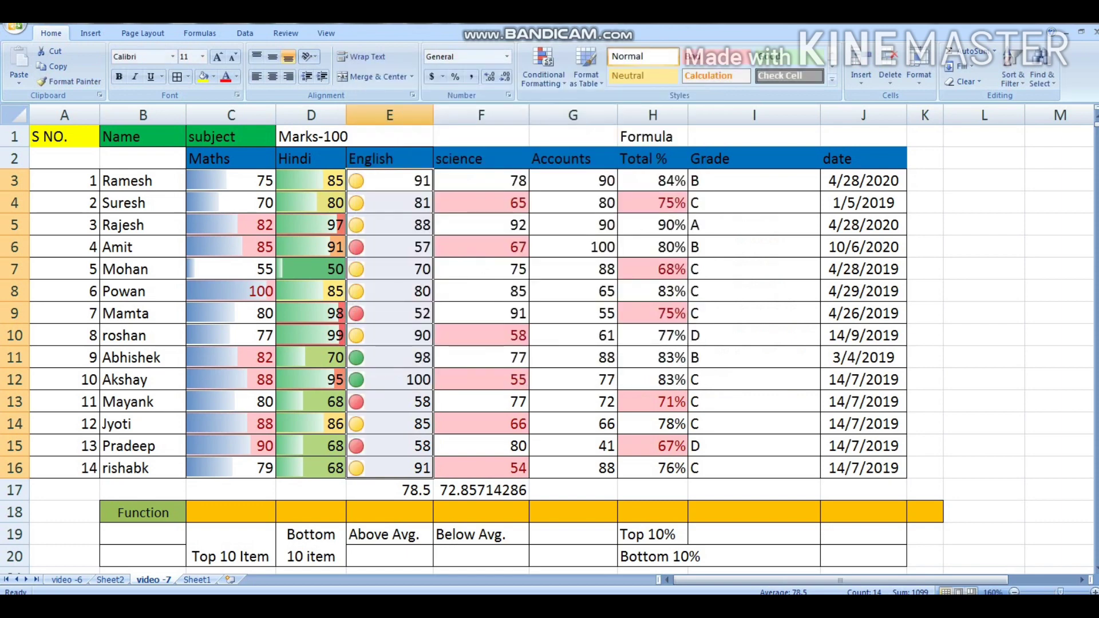
Try the rimmed three traffic lights icon set on the English marks and undo it
left_click(544, 67)
mouse_move(573, 229)
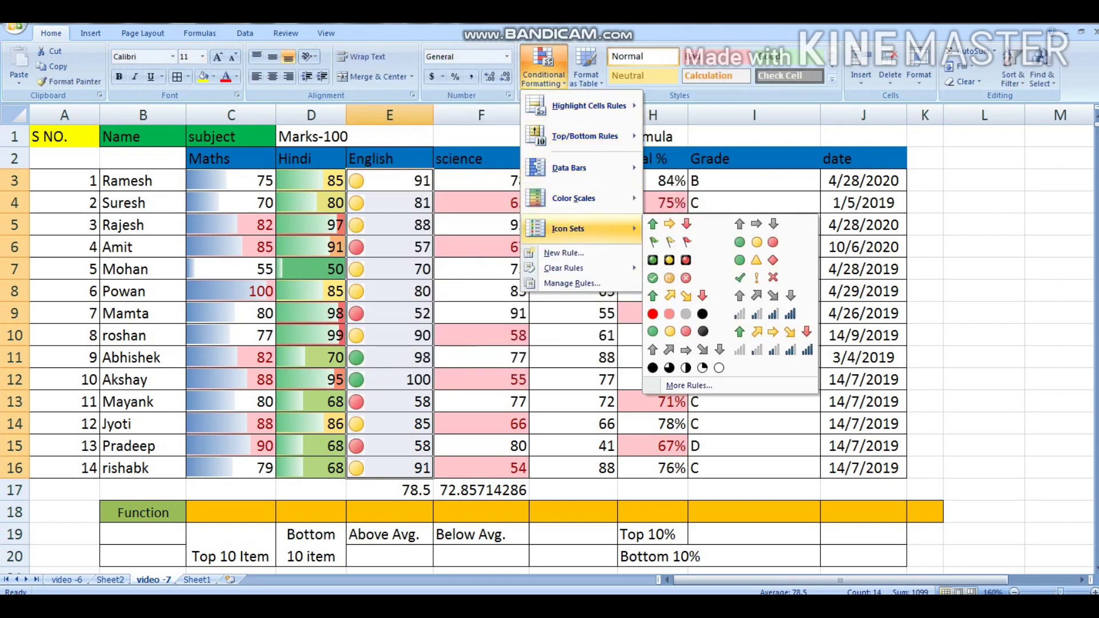
left_click(669, 260)
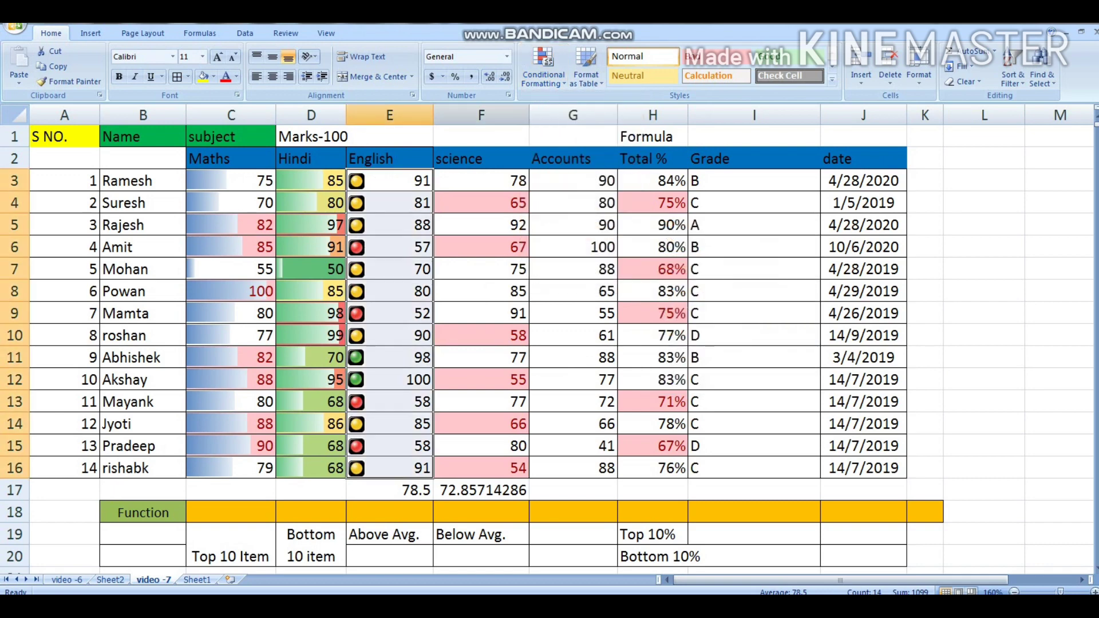
key("ctrl+z")
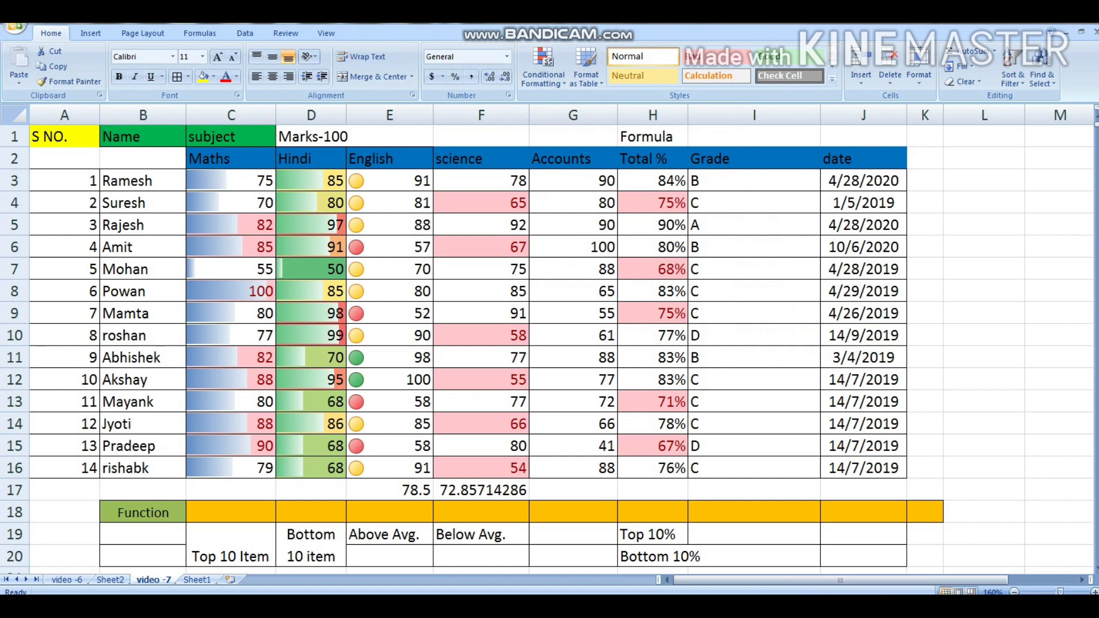
left_click_drag(389, 181, 389, 469)
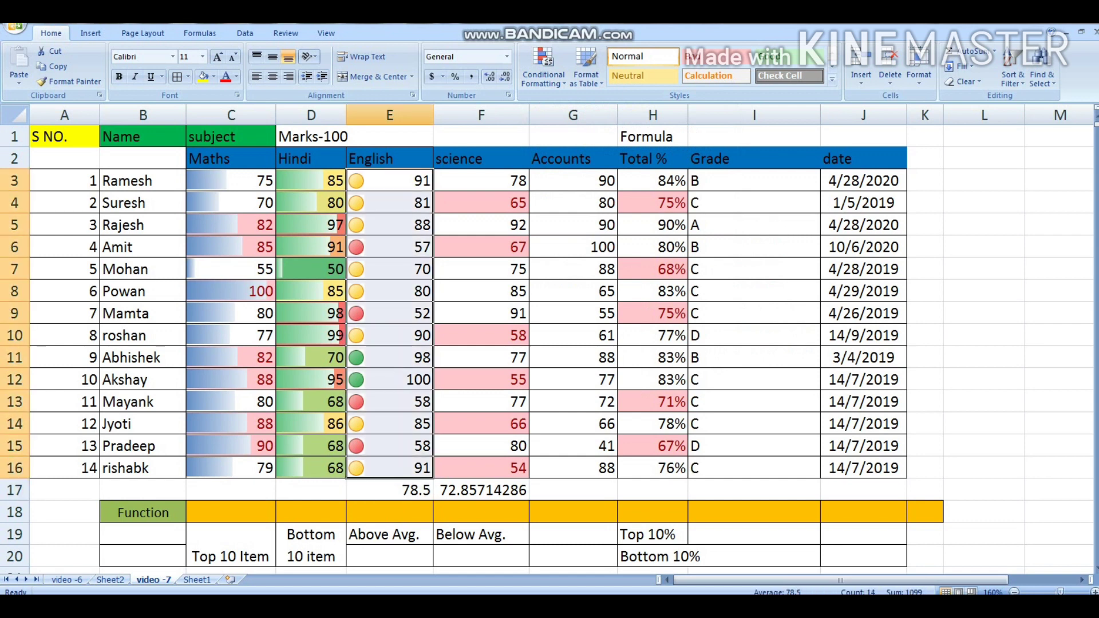
left_click(544, 68)
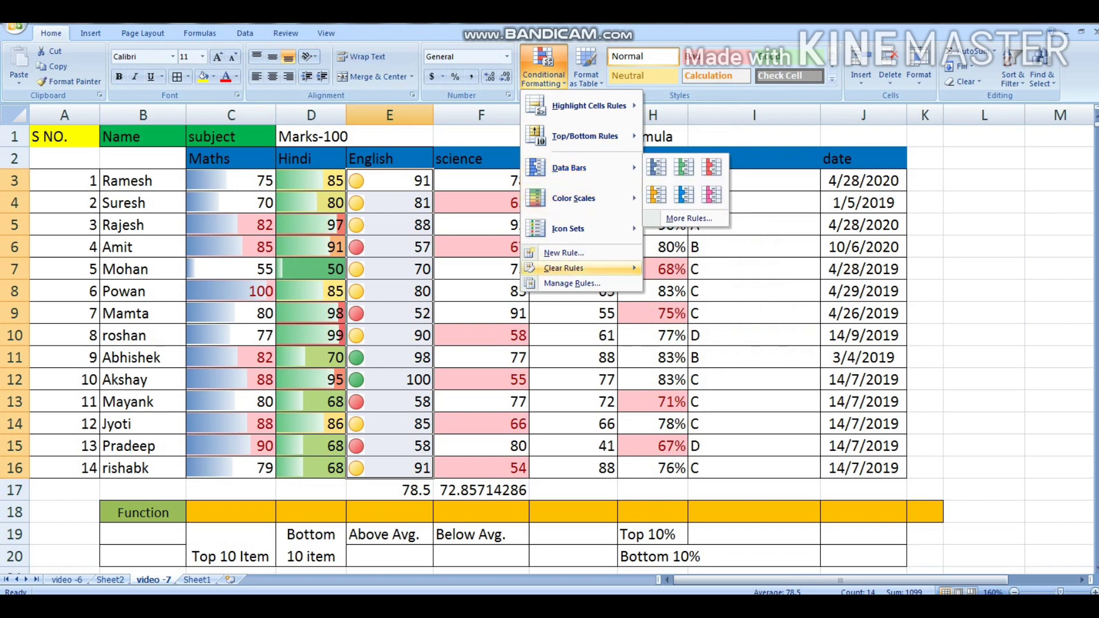
mouse_move(568, 229)
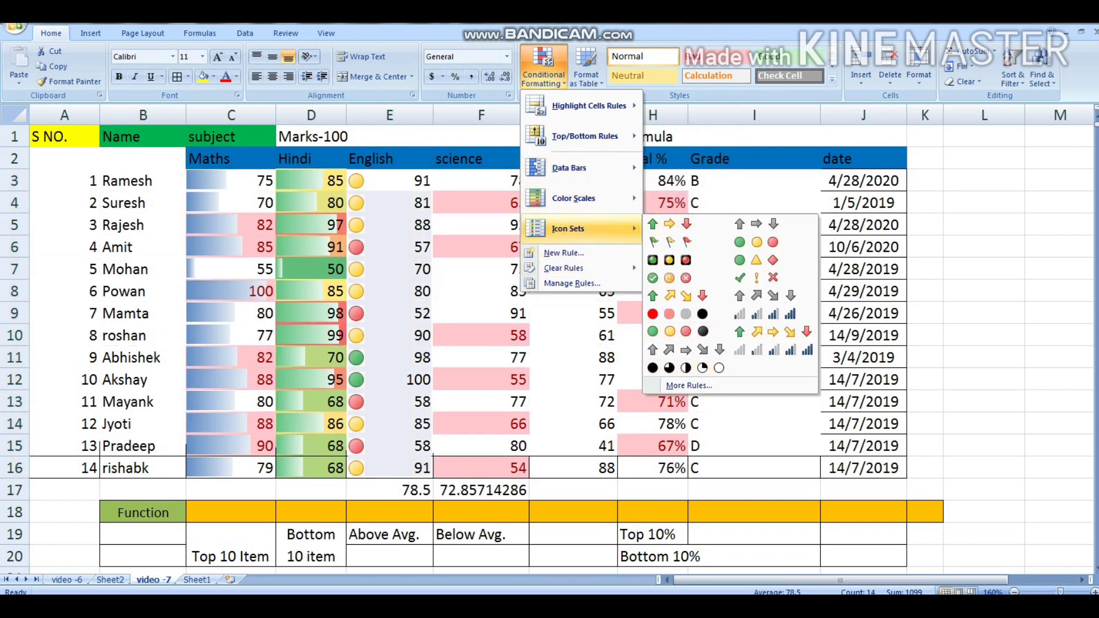
left_click(689, 385)
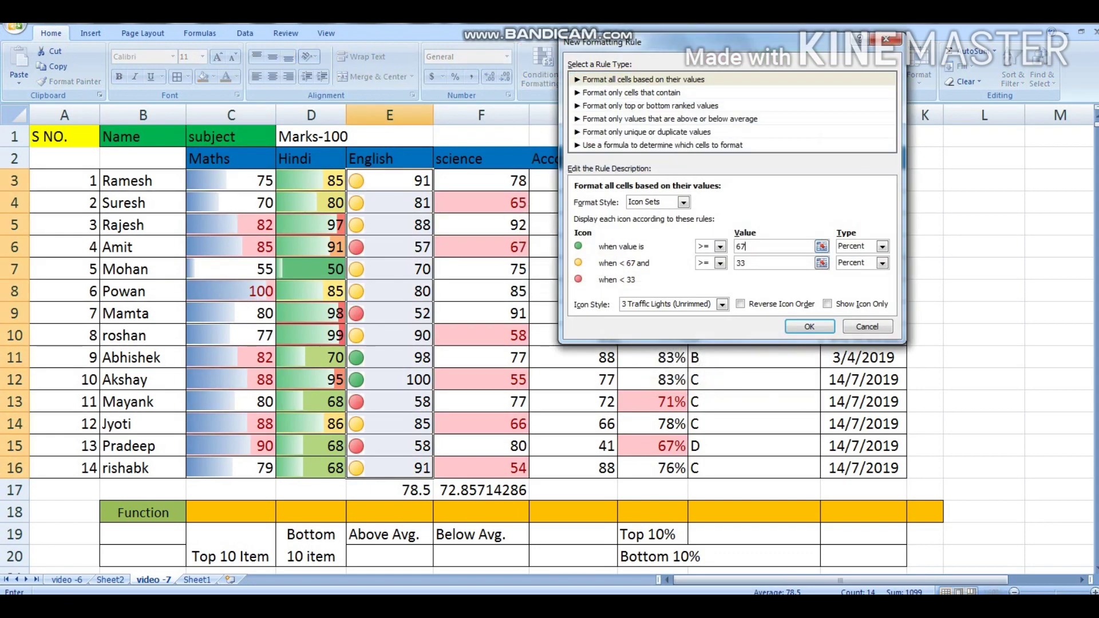
key("BackSpace")
key("BackSpace")
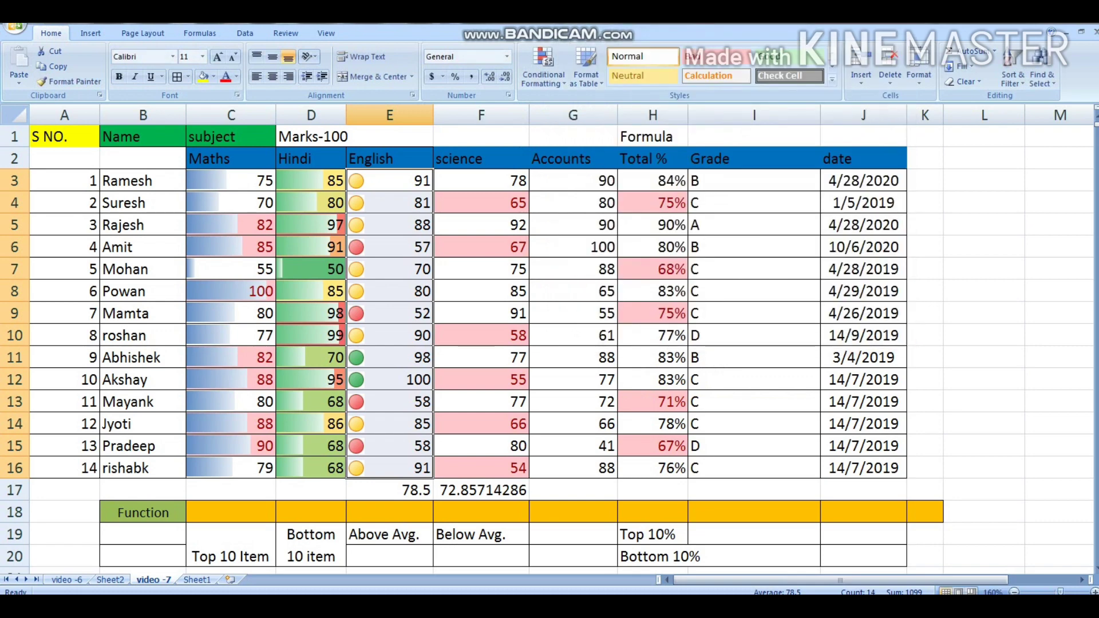
Compare the green-marked English marks in E11 and E12, and change the mark in E11 to 92
left_click(390, 358)
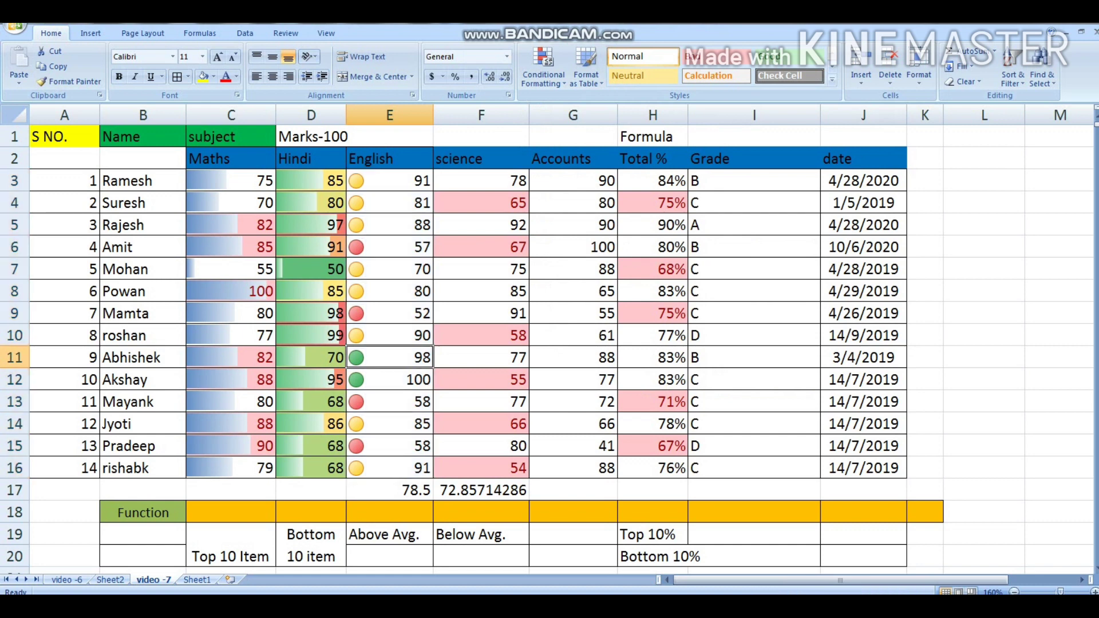
left_click(389, 380)
left_click(389, 358)
left_click(389, 380)
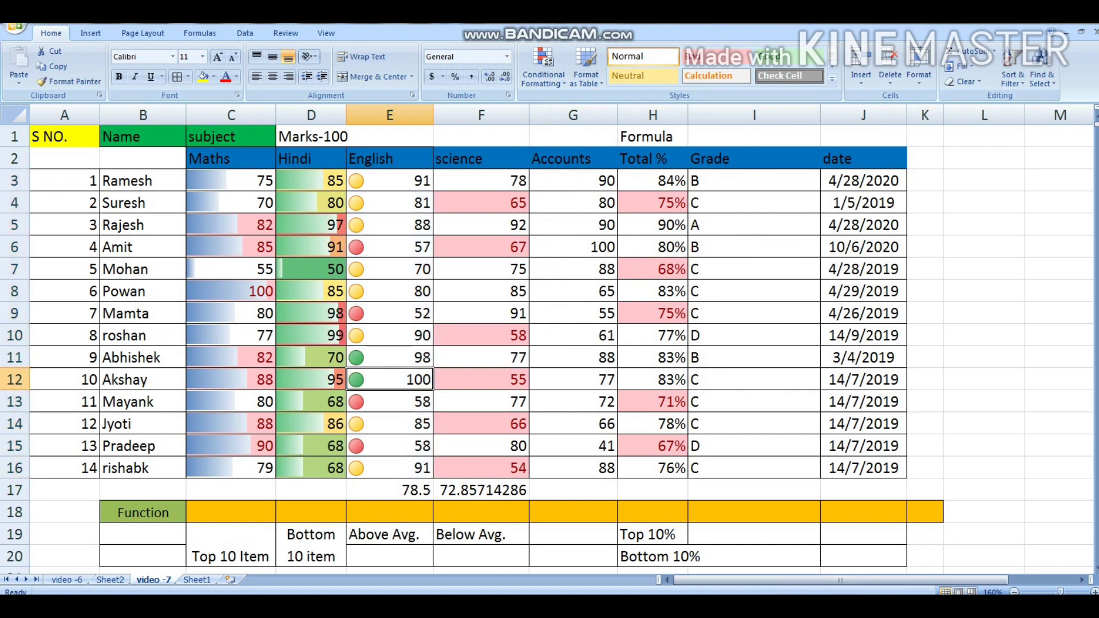
left_click(390, 357)
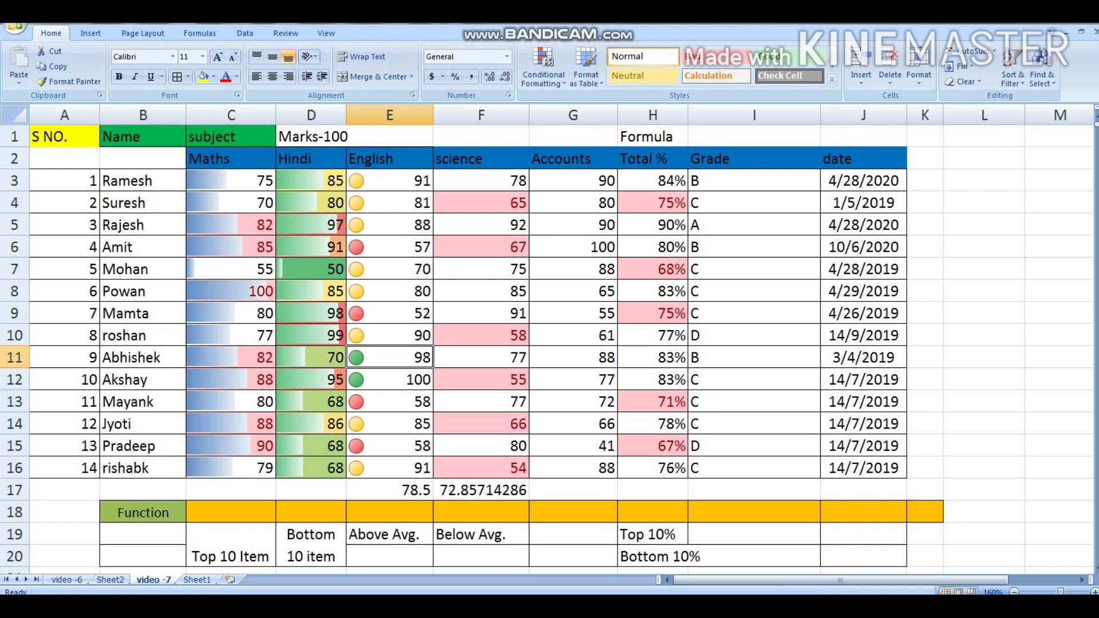
left_click(389, 381)
left_click(389, 357)
type("9")
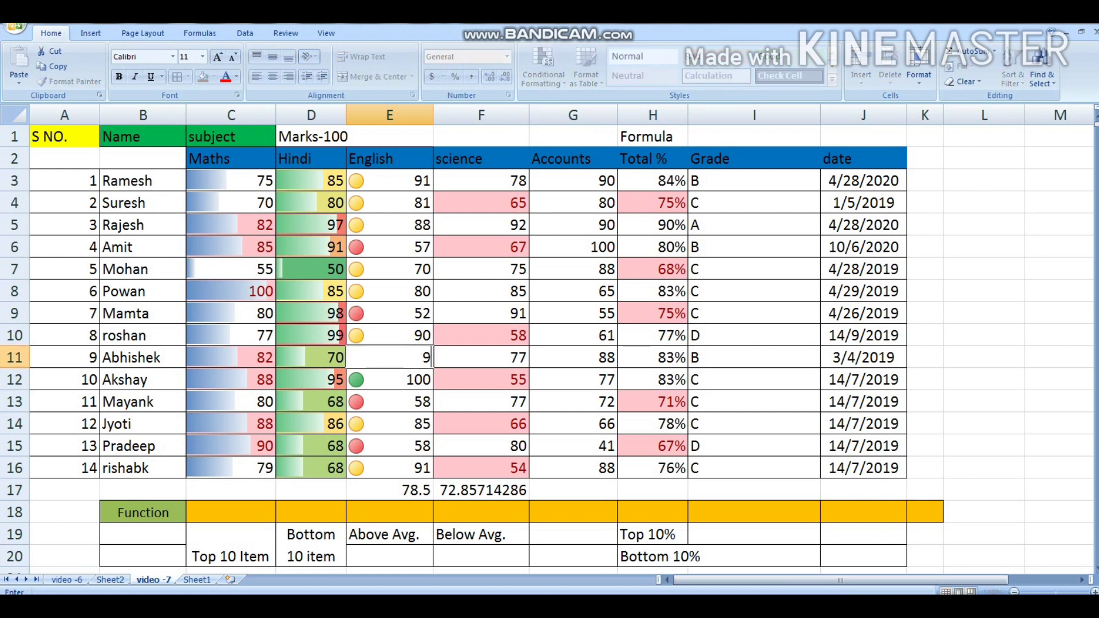
type("2")
key("Return")
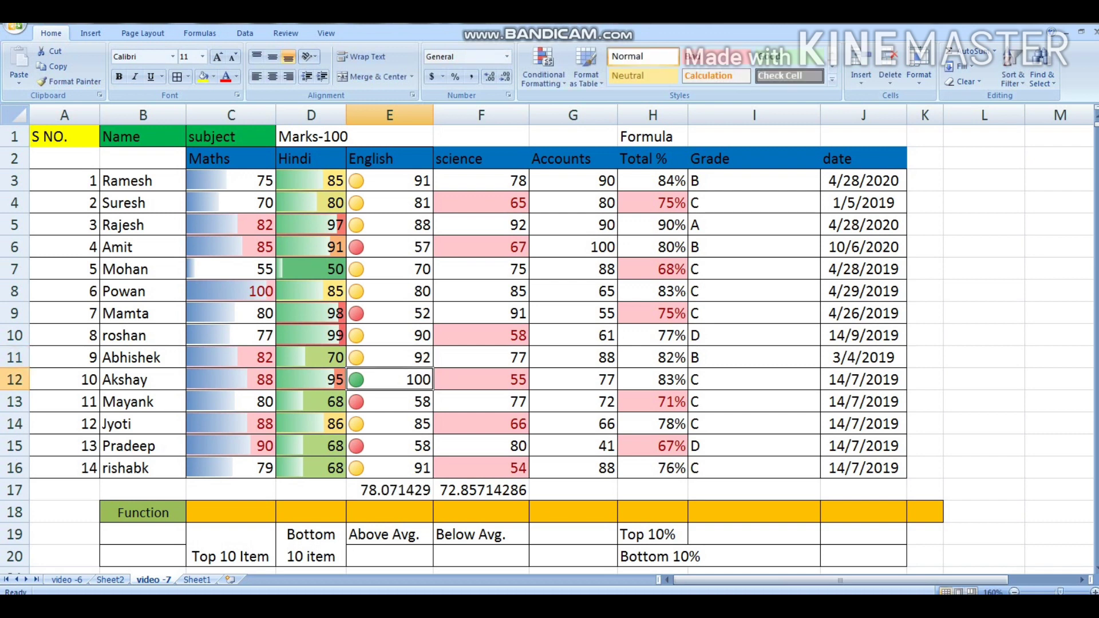
left_click(586, 68)
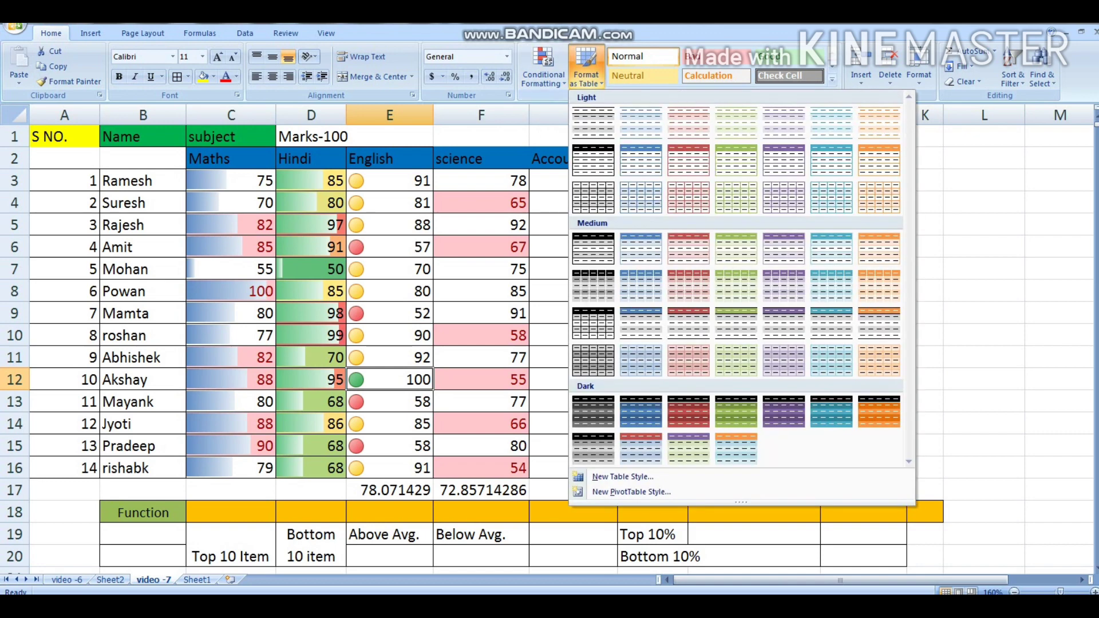
left_click(544, 67)
mouse_move(572, 228)
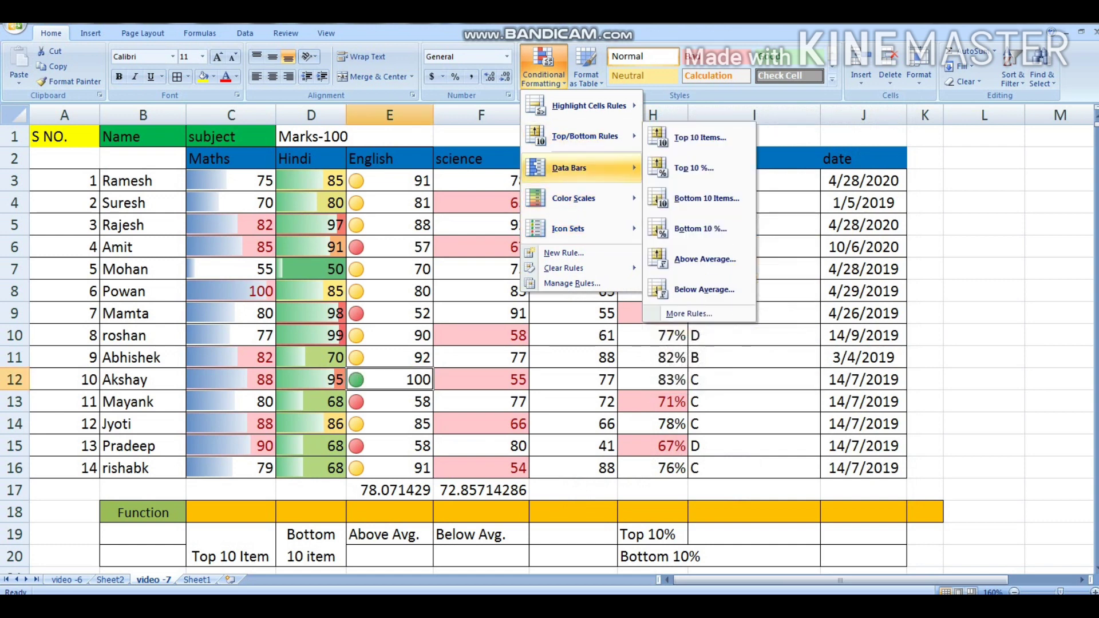
mouse_move(569, 167)
mouse_move(572, 198)
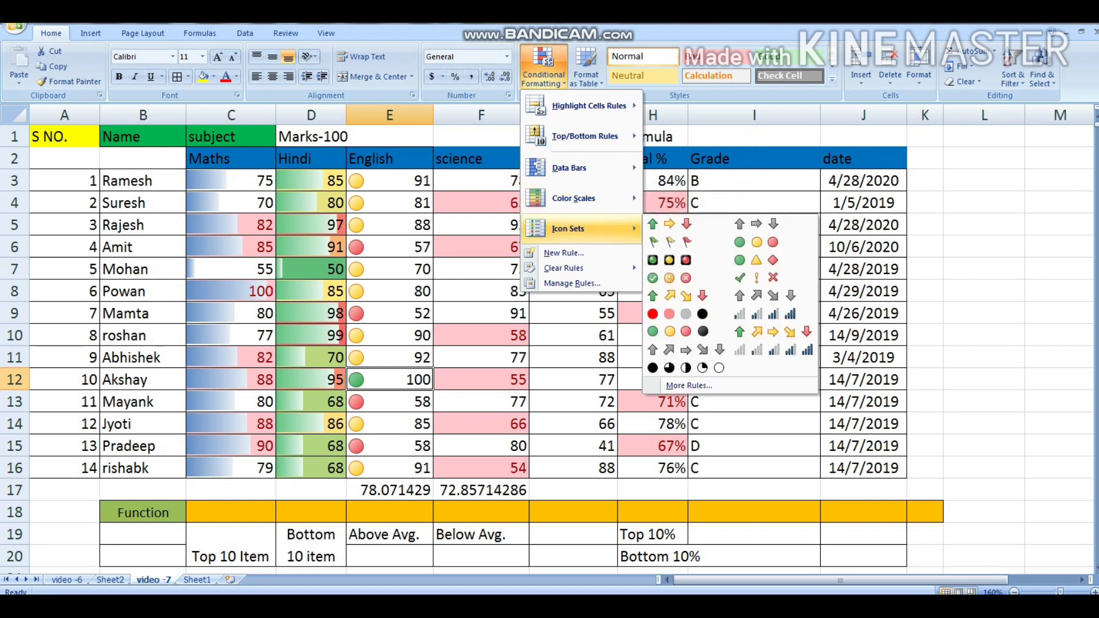
key("Escape")
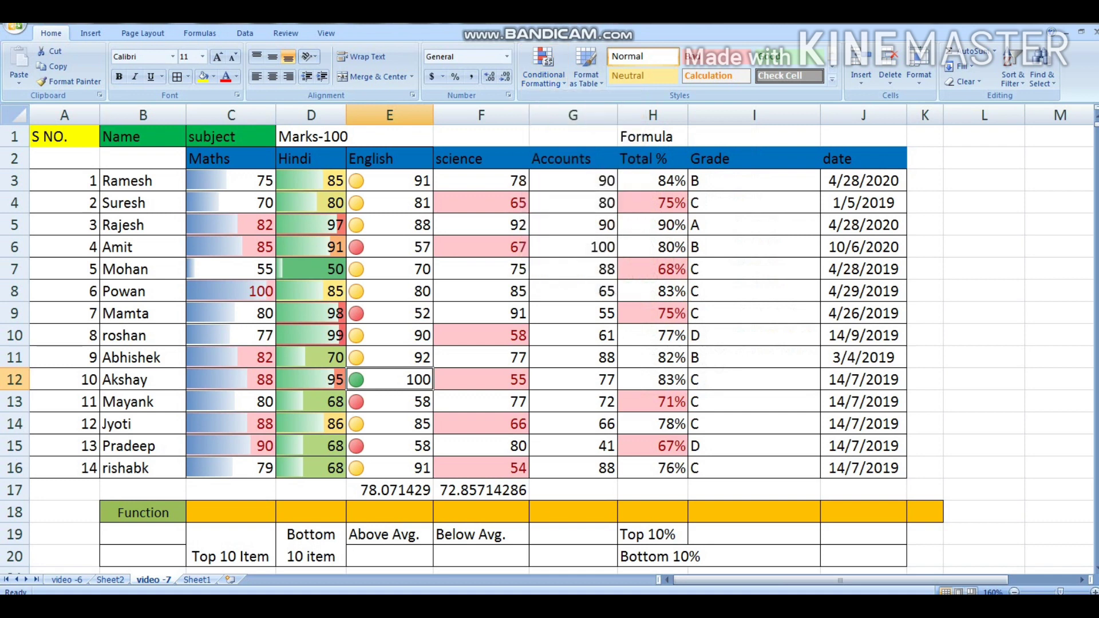
Open the monthly profit sheet, Sheet1, and add blue data bars to the Profit values in B4:B15
left_click(197, 579)
left_click(83, 202)
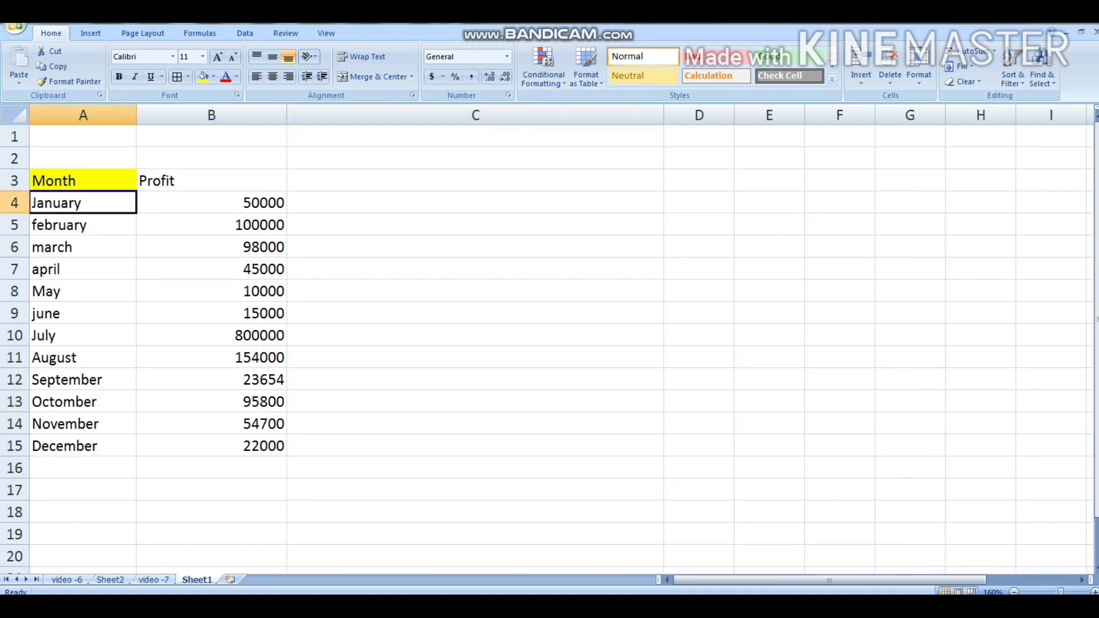
left_click_drag(212, 203, 212, 446)
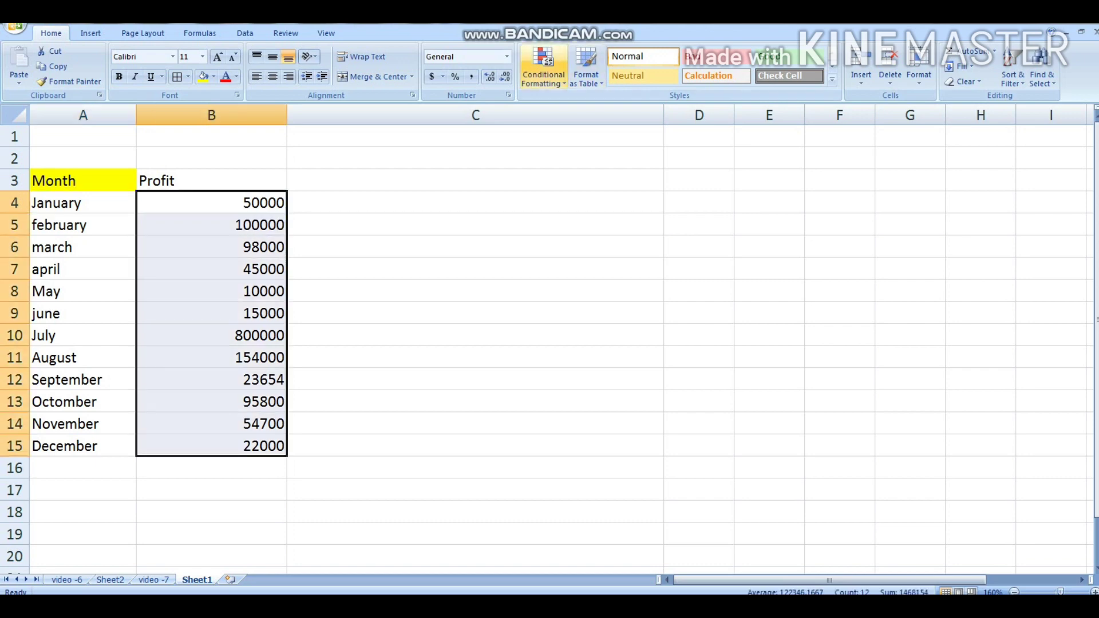
left_click(543, 69)
mouse_move(572, 229)
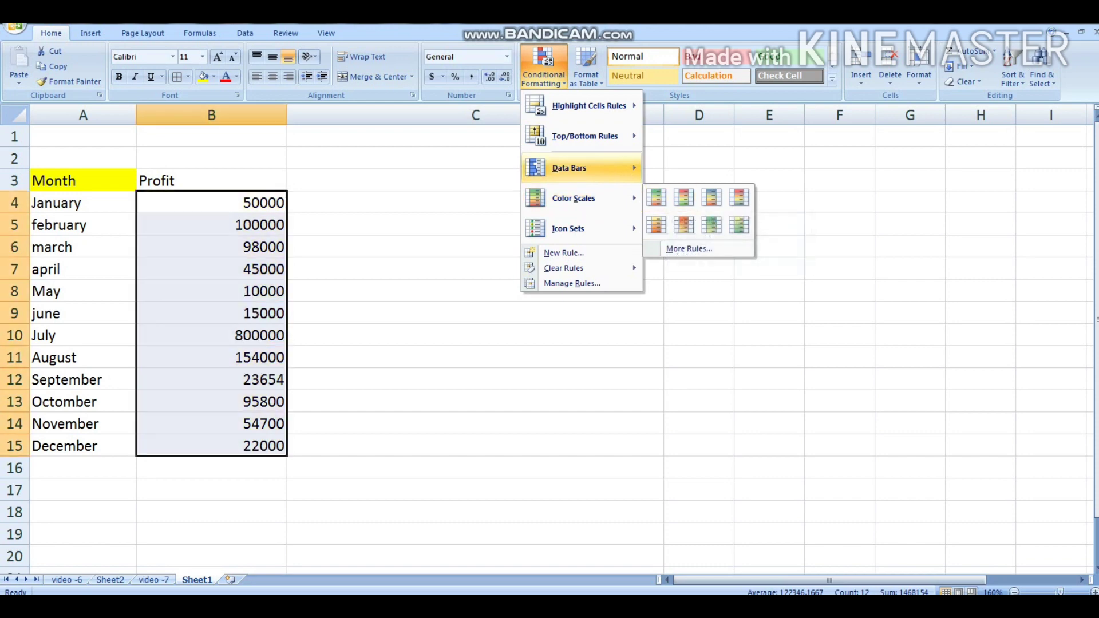
left_click(656, 167)
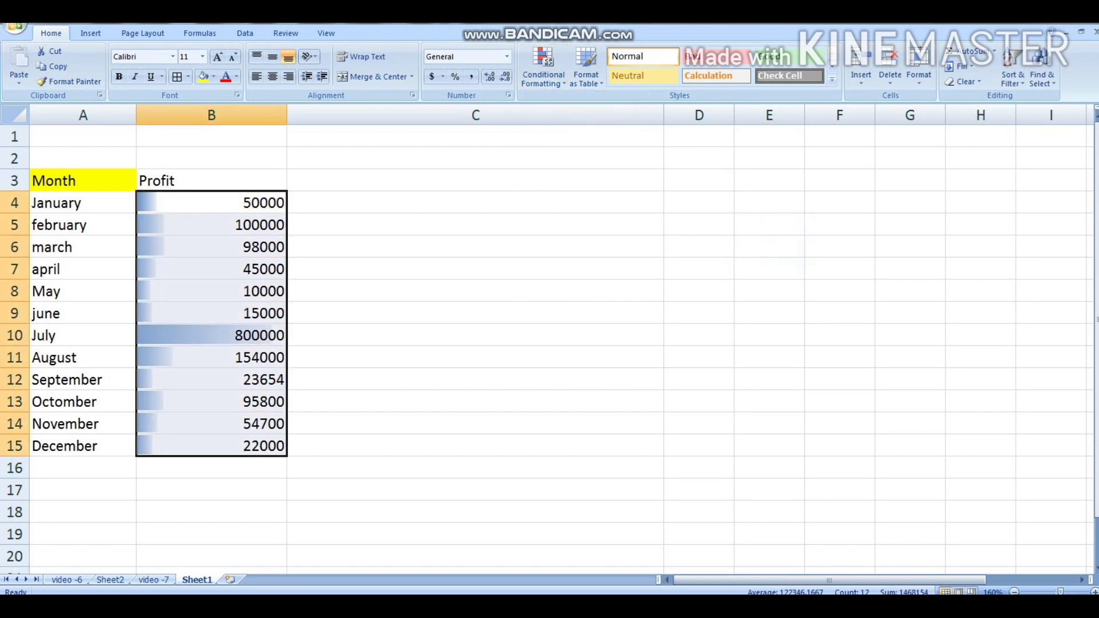
Enter =B4 in C4 and copy the formula to C5:C15 to mirror the Profit values
left_click(475, 202)
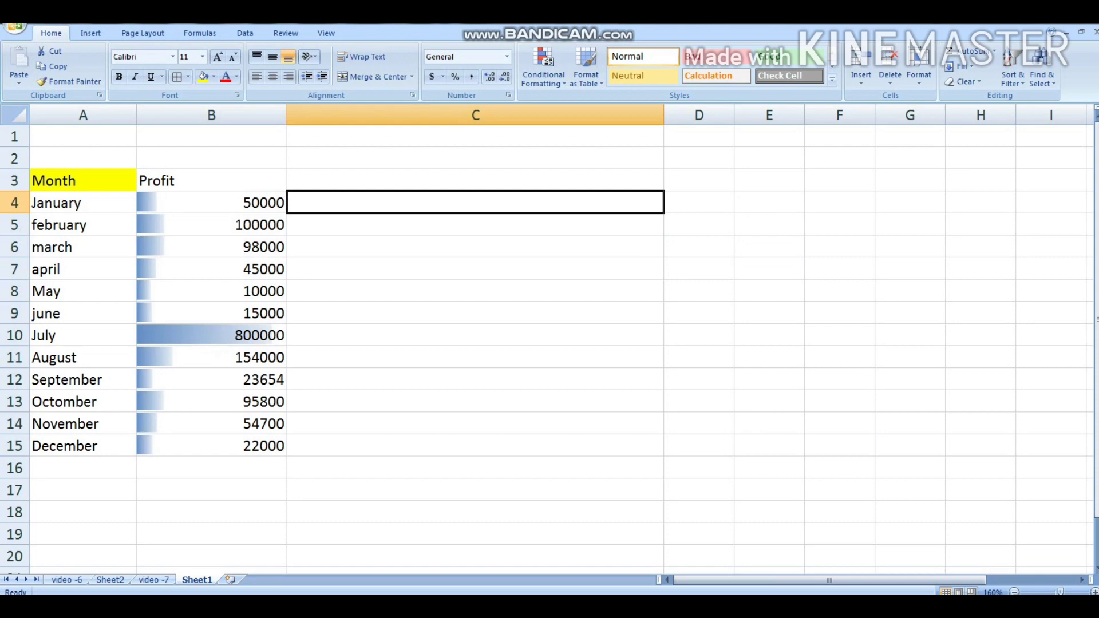
type("=")
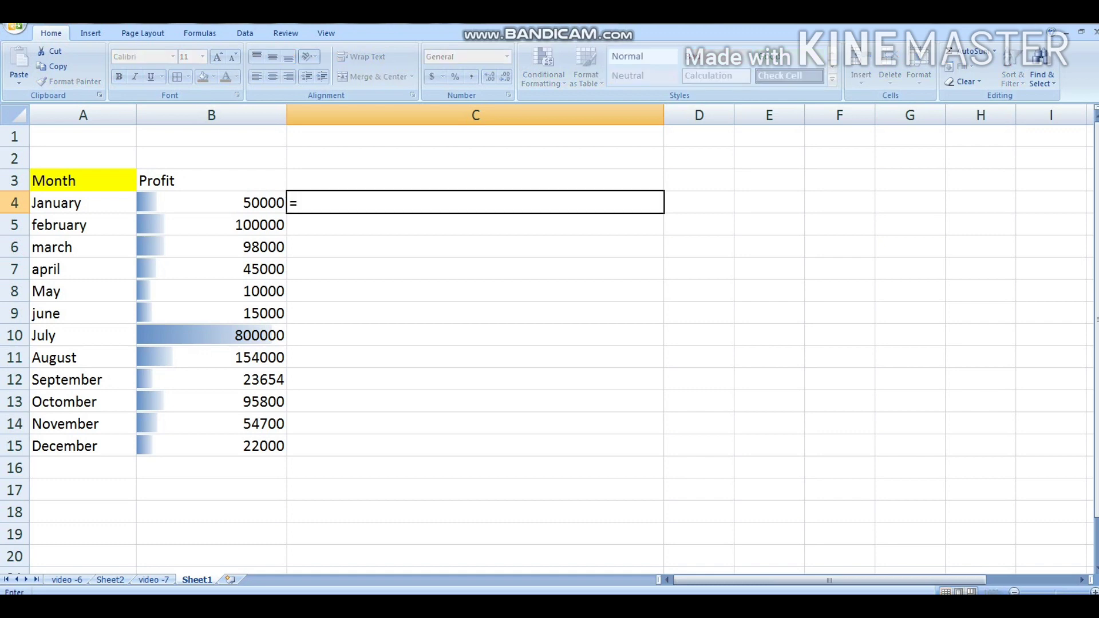
left_click(212, 203)
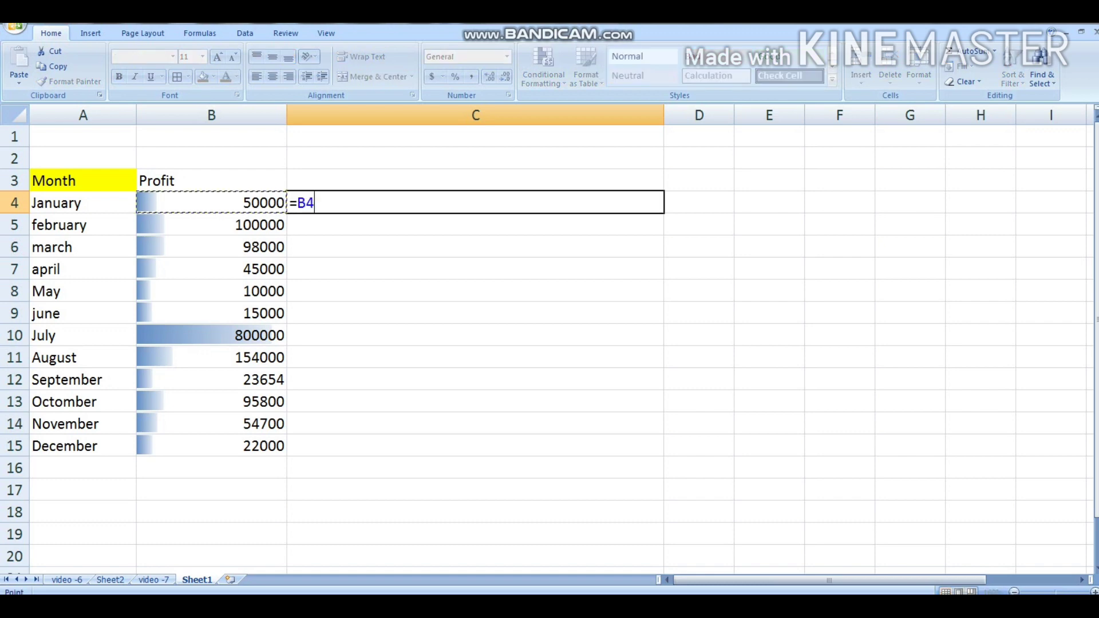
key("Return")
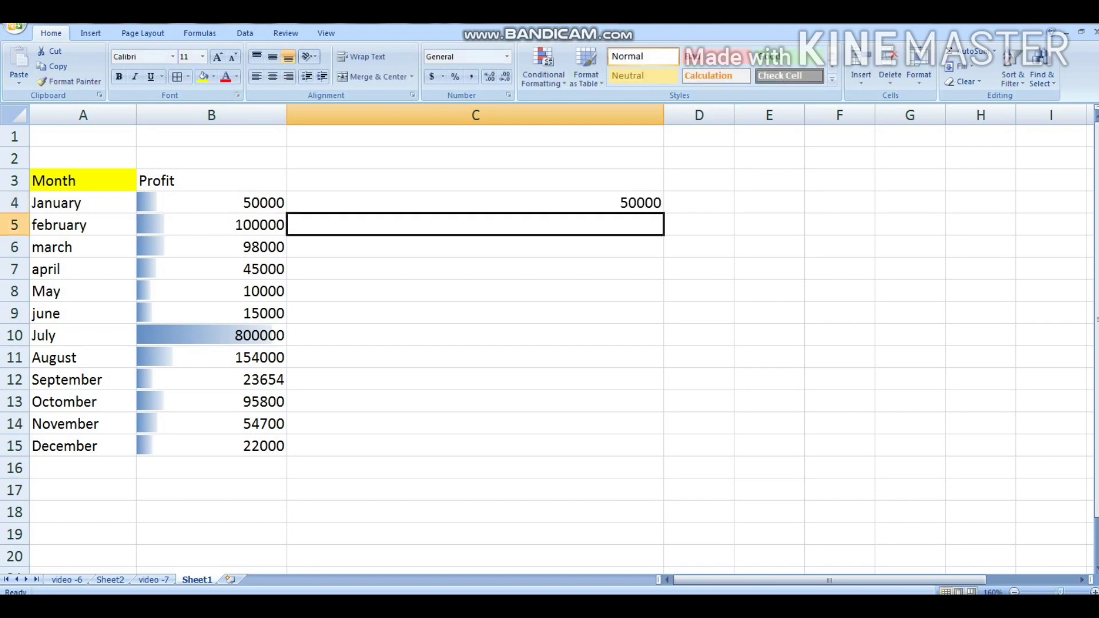
left_click(475, 202)
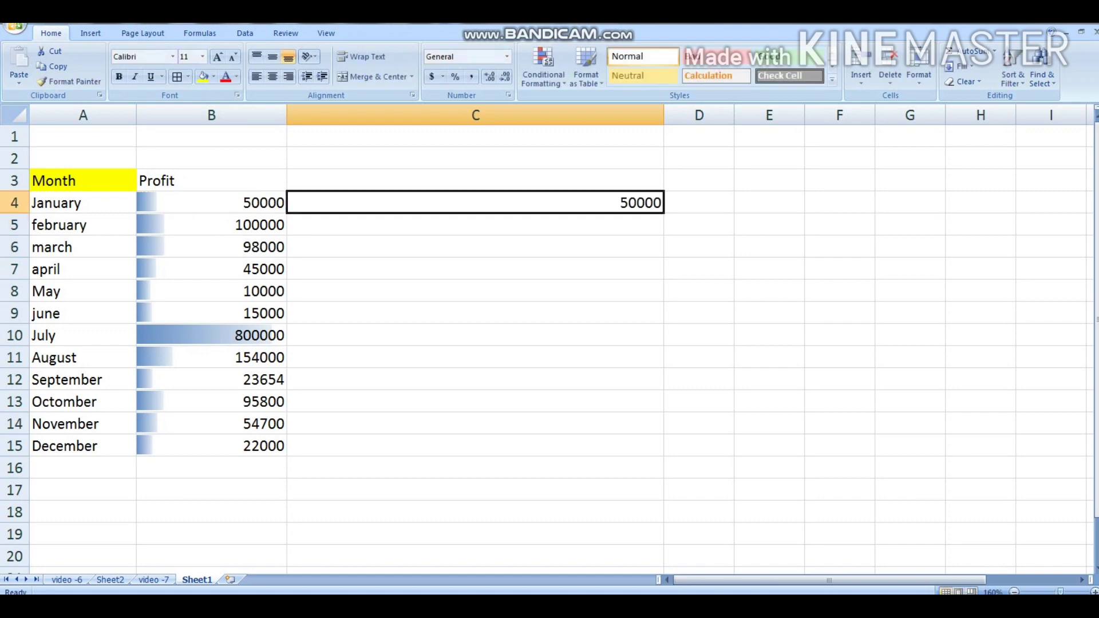
key("ctrl+c")
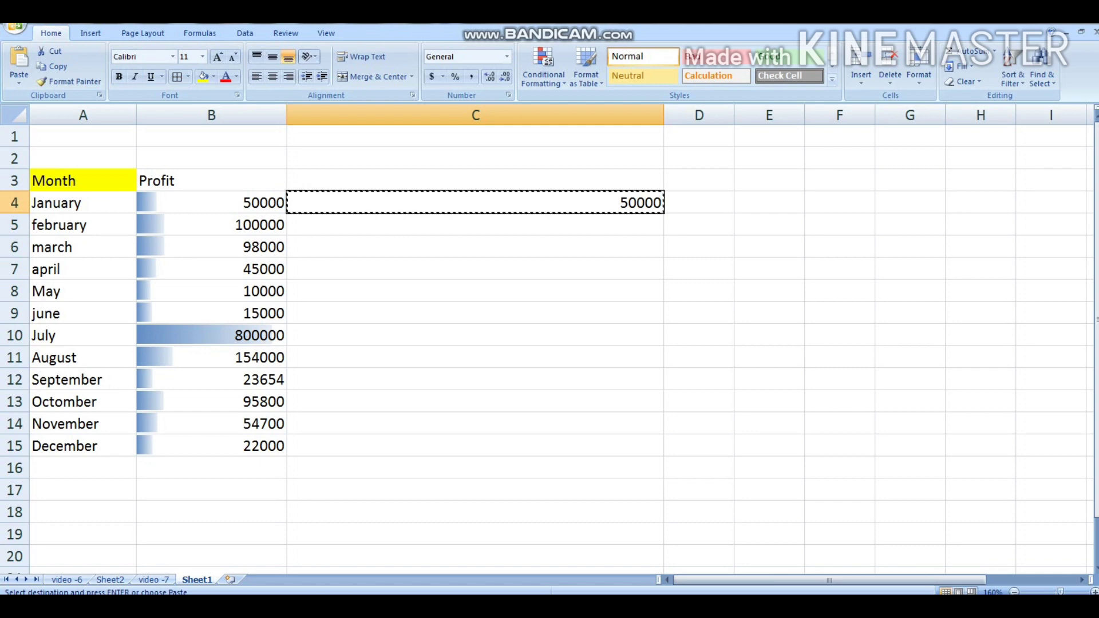
left_click_drag(475, 225, 475, 446)
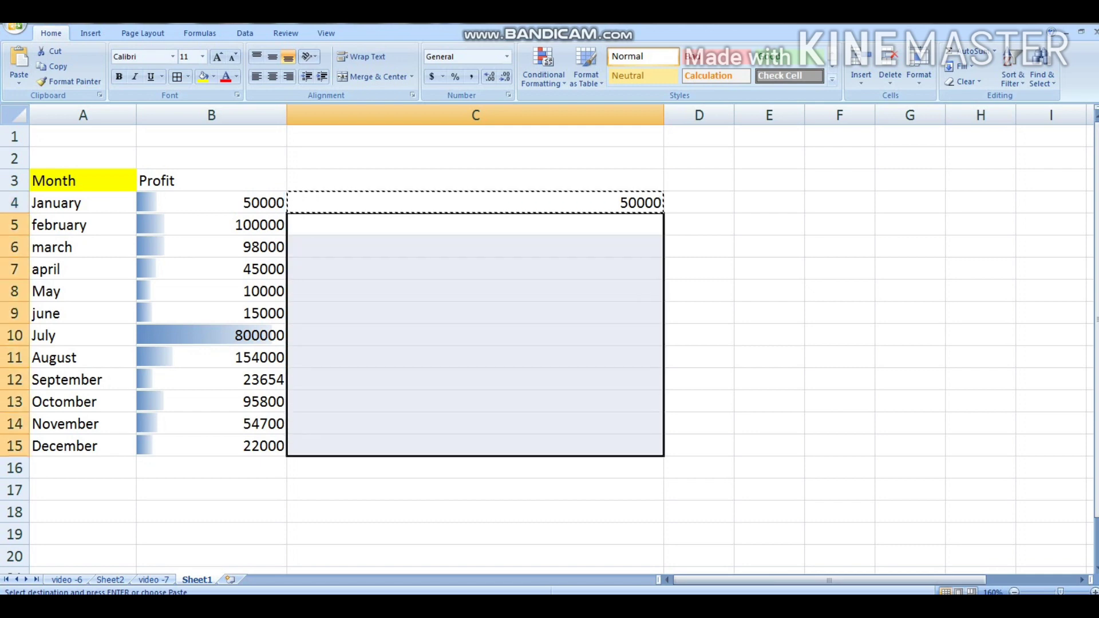
key("ctrl+v")
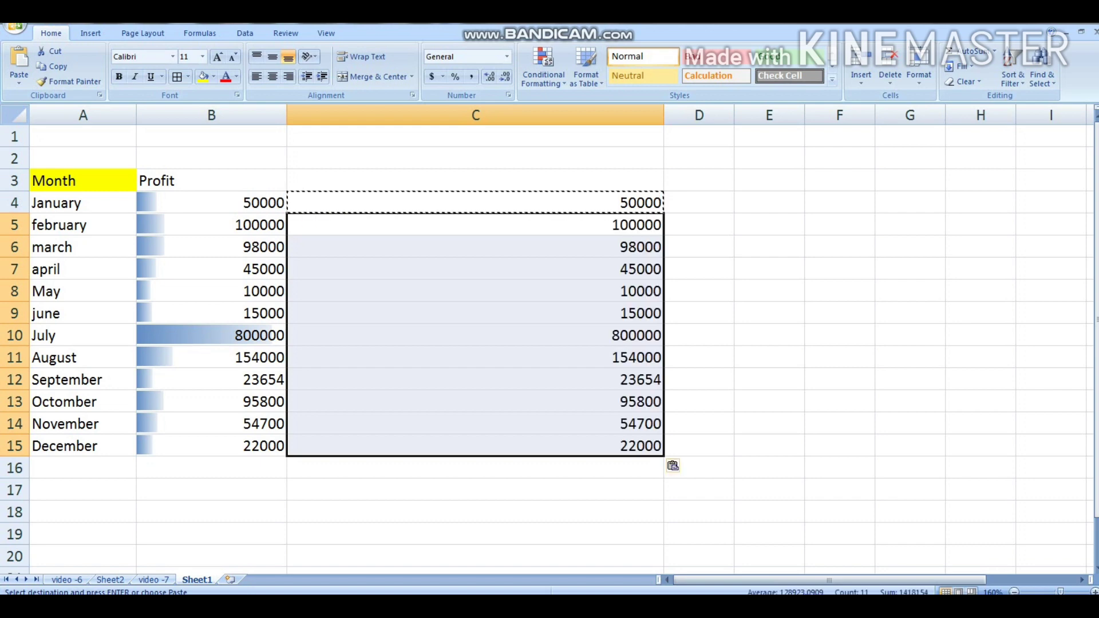
Clear the conditional formatting rules from the Profit values in B4:B15
left_click(699, 401)
double_click(699, 401)
left_click_drag(212, 203, 212, 446)
left_click(544, 67)
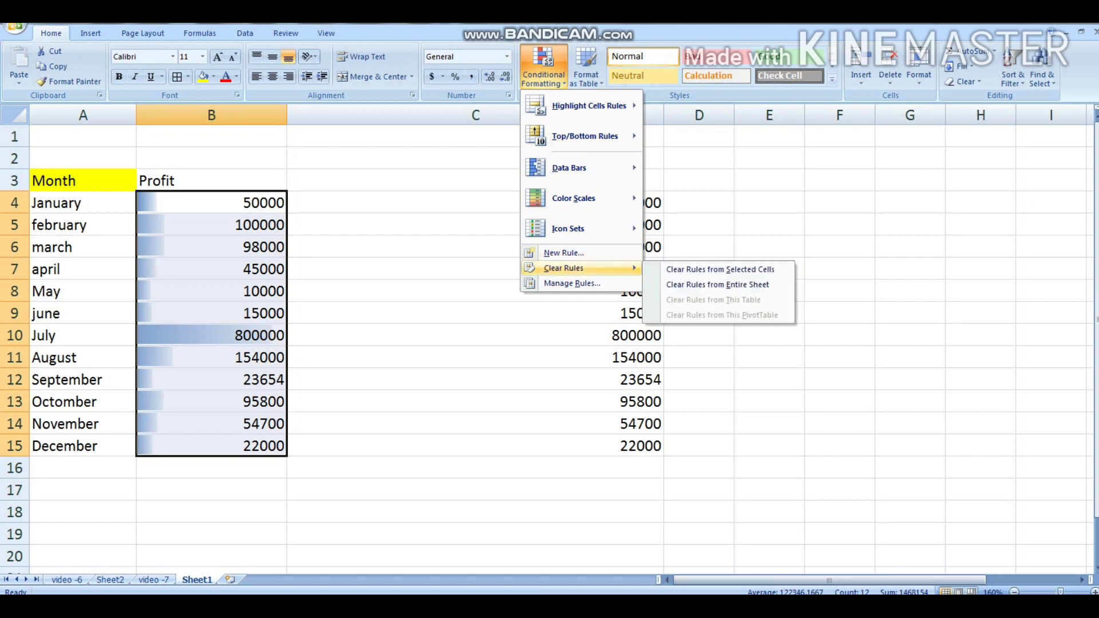
left_click(720, 269)
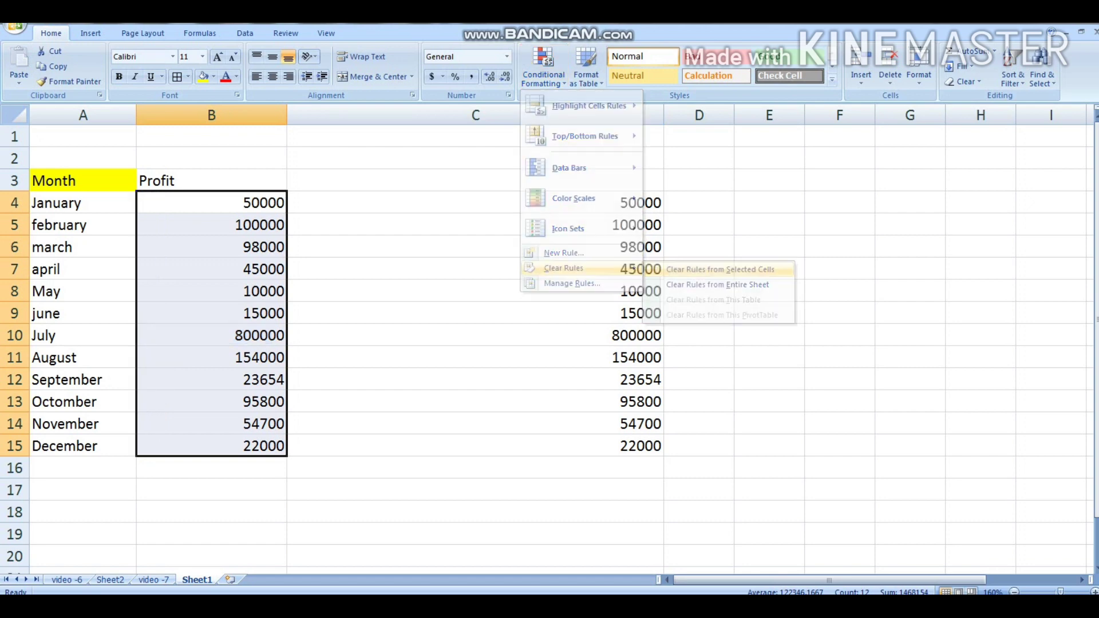
Create a blue Data Bar rule for C4:C15 with Show Bar Only enabled and the Lowest Value and Highest Value bar types
left_click(475, 202)
left_click_drag(630, 380, 629, 446)
left_click(544, 68)
mouse_move(570, 168)
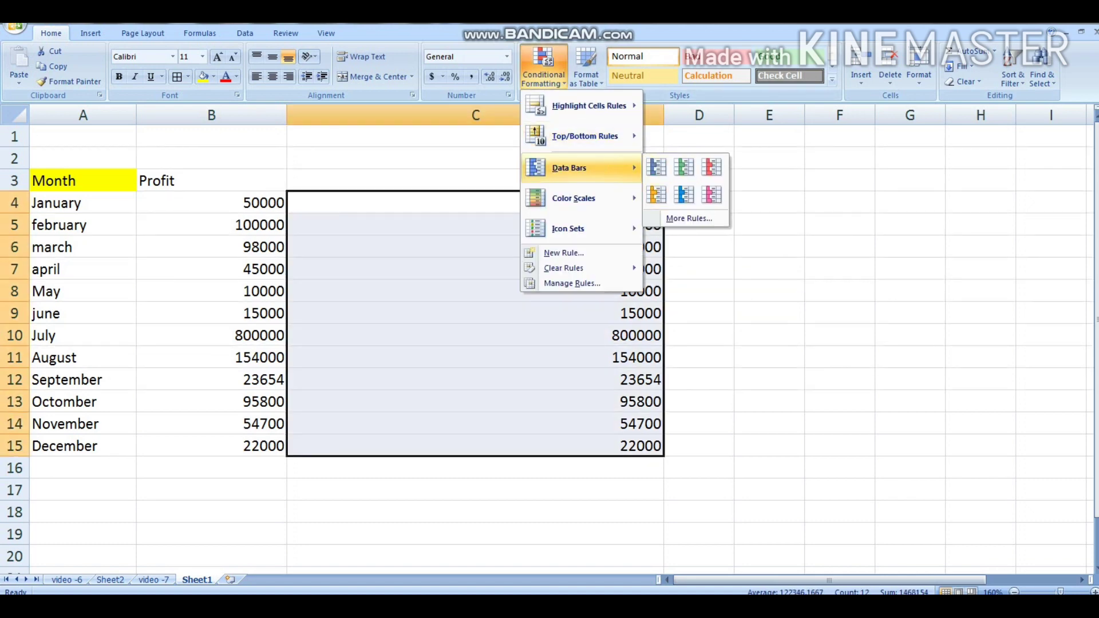
left_click(688, 218)
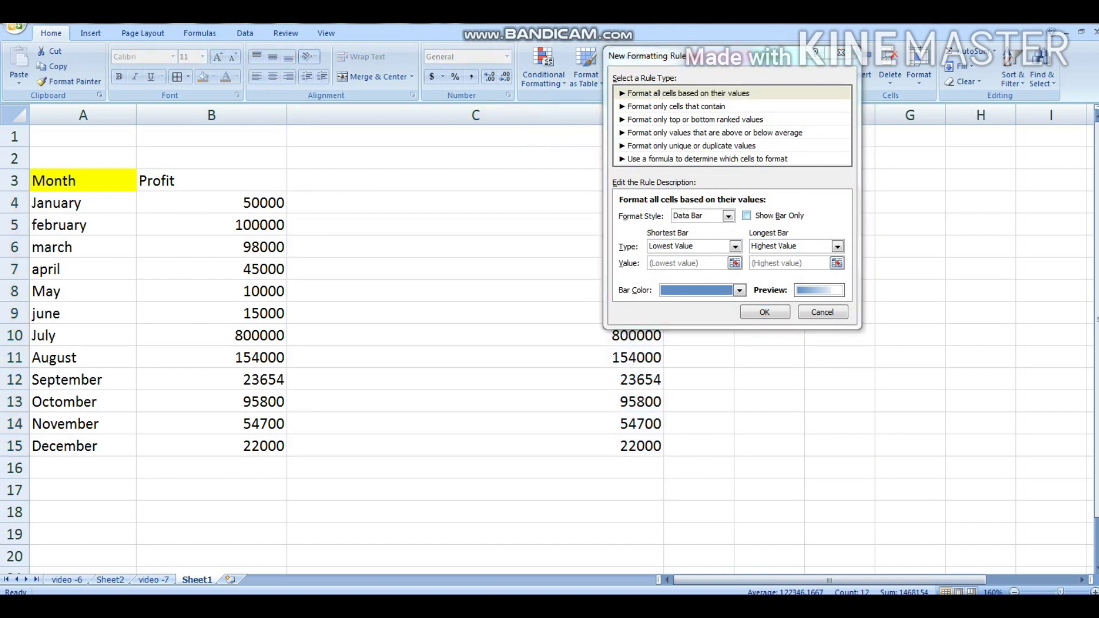
left_click(746, 216)
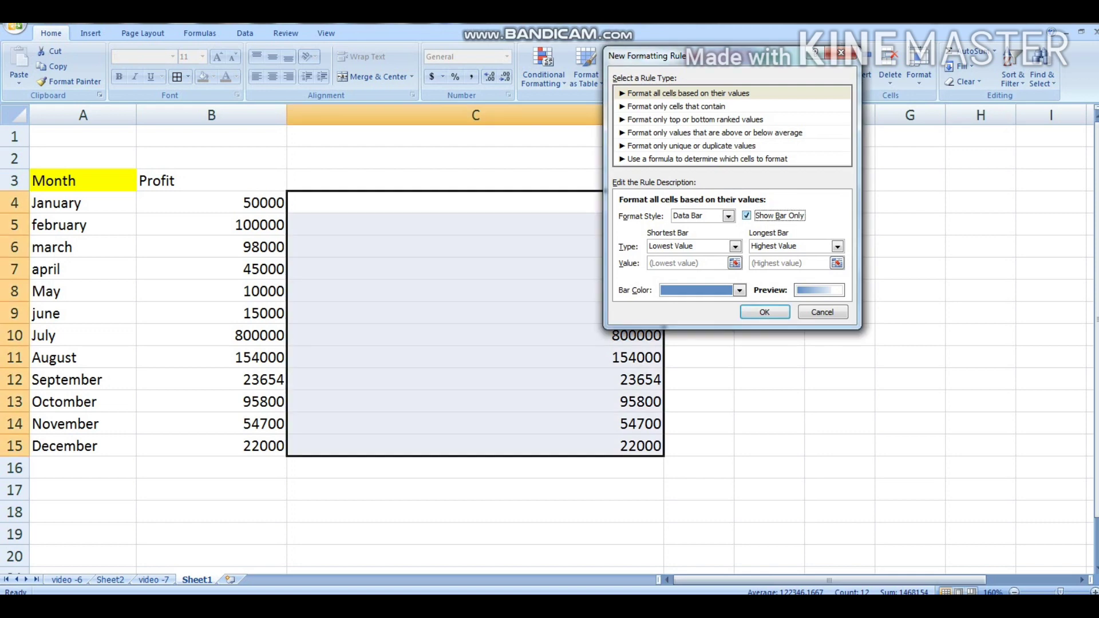
key("Return")
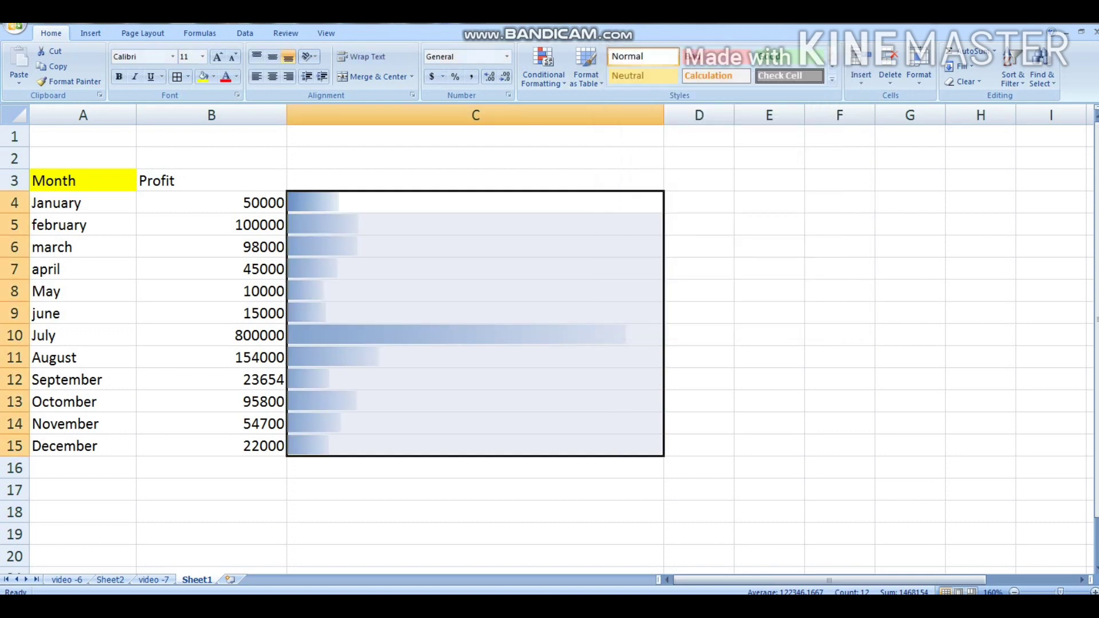
left_click(475, 490)
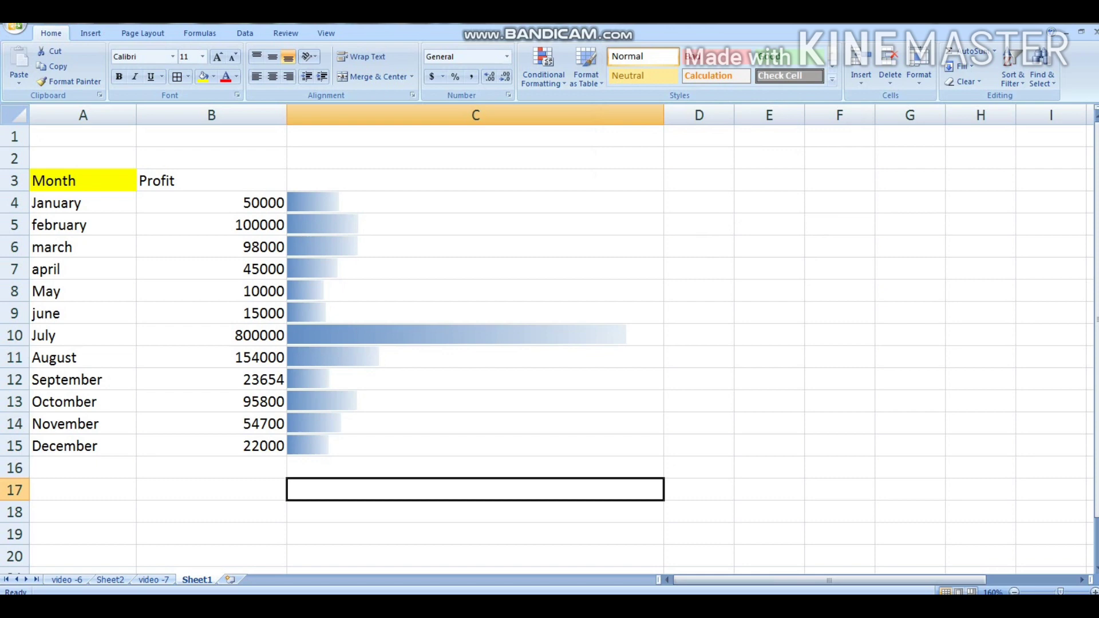
Set July's profit in B10 to 100000
left_click(475, 335)
key("Up")
key("Up")
key("Up")
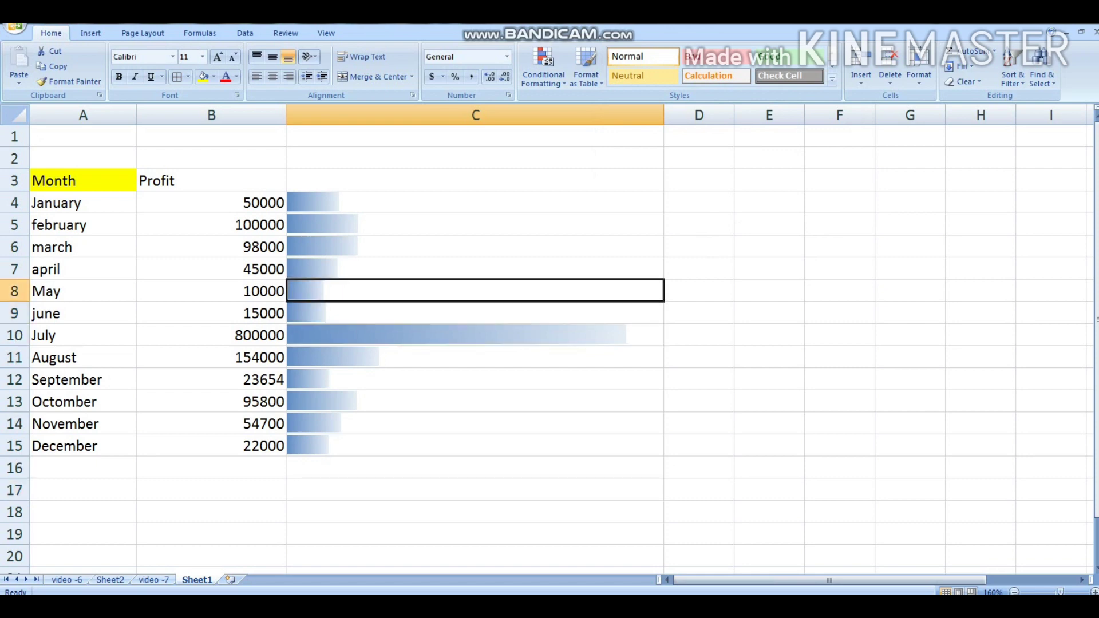
left_click(475, 335)
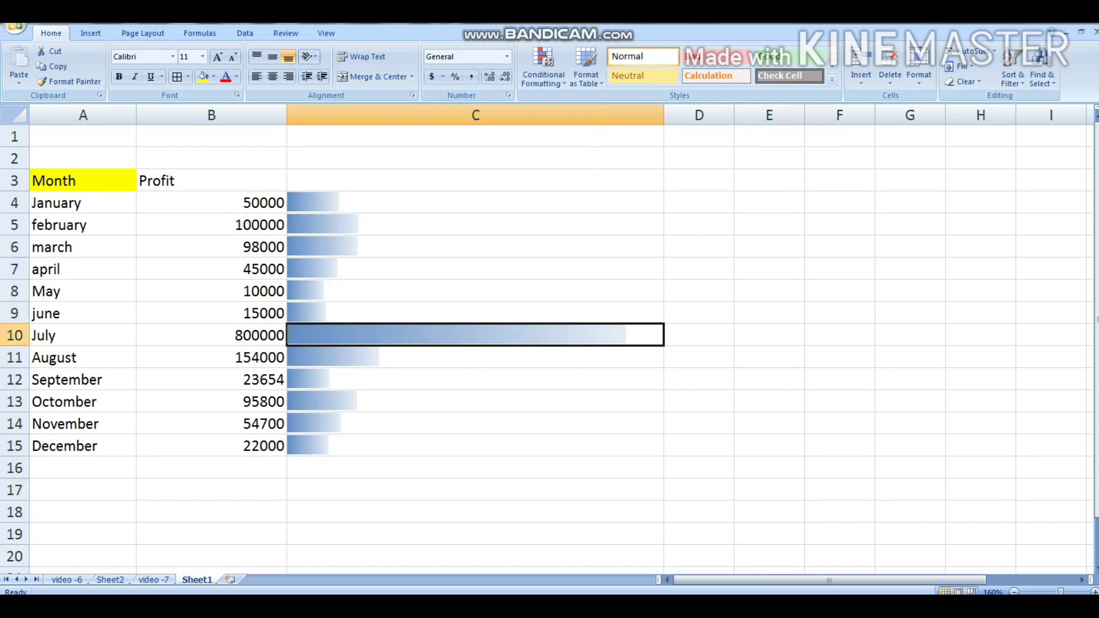
key("Left")
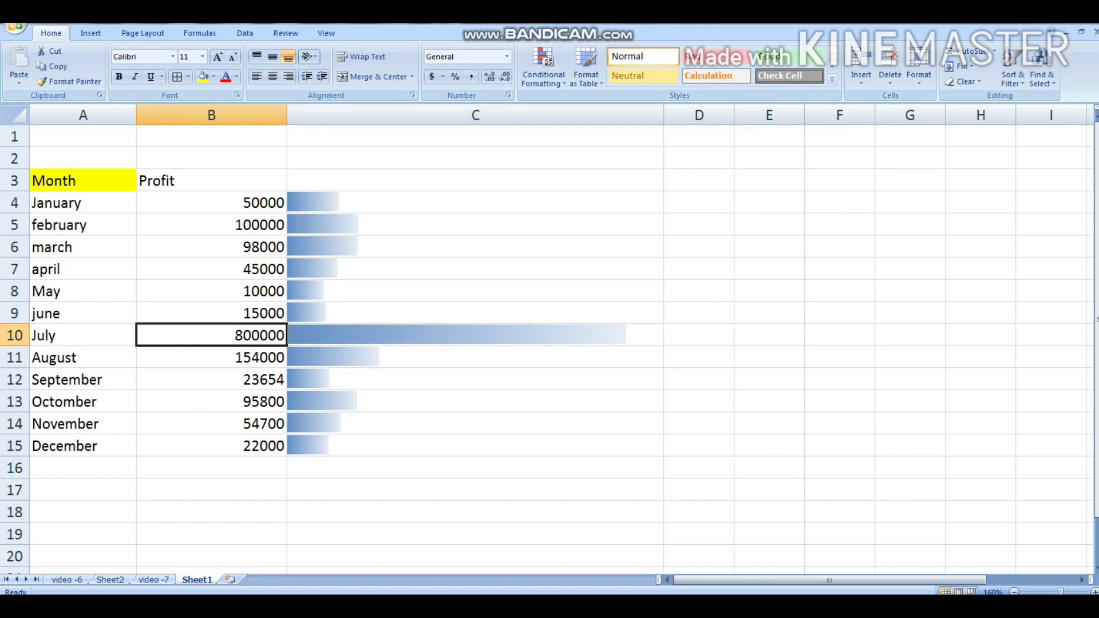
type("100000")
key("Return")
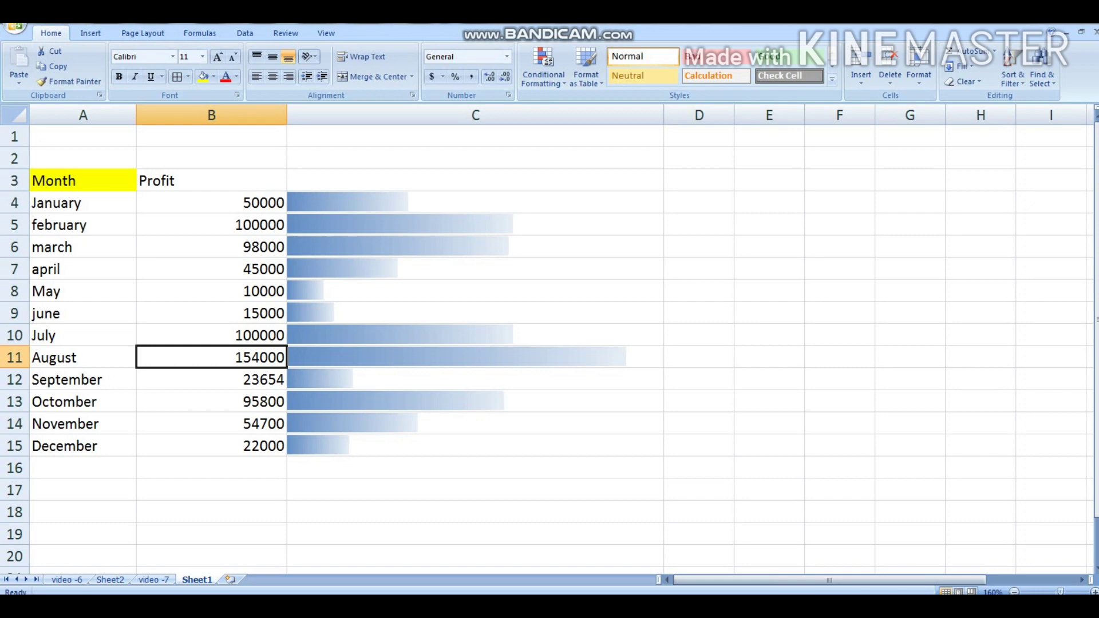
Set July's profit in B10 to 0
key("Up")
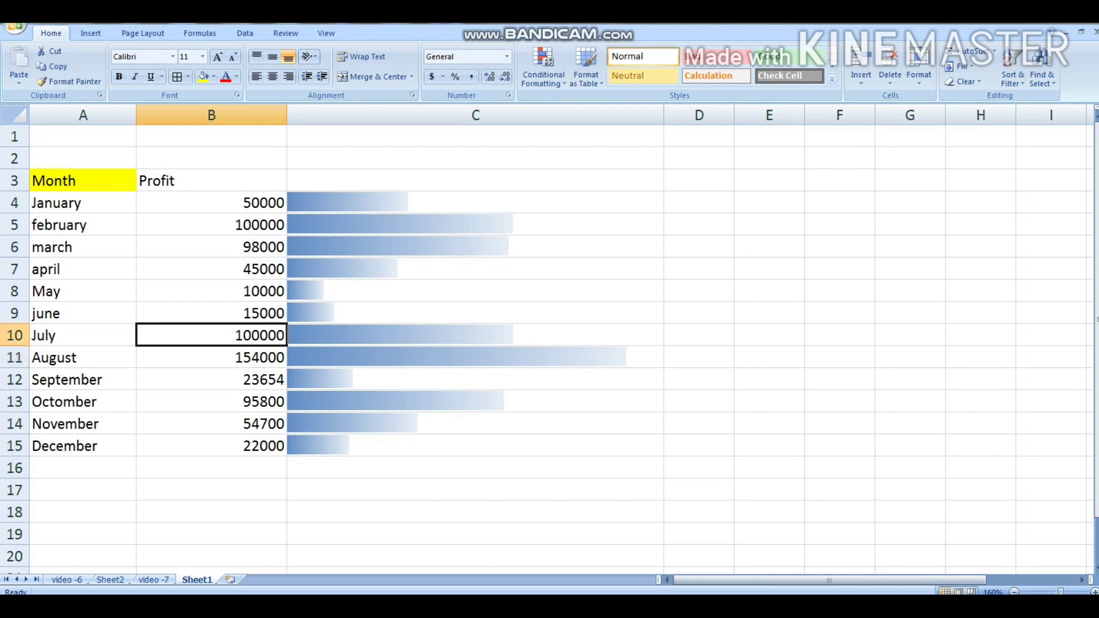
type("0")
key("Return")
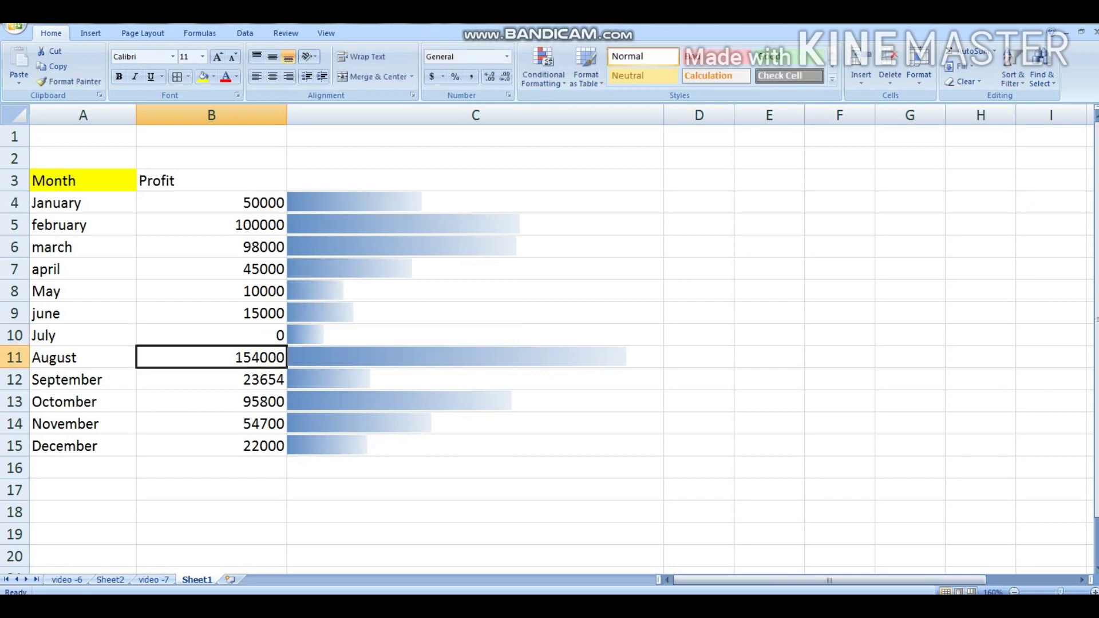
Compare the monthly Profit values in column B with their data bars in column C
key("Up")
key("Up")
key("Up")
key("Up")
key("Up")
key("Up")
key("Up")
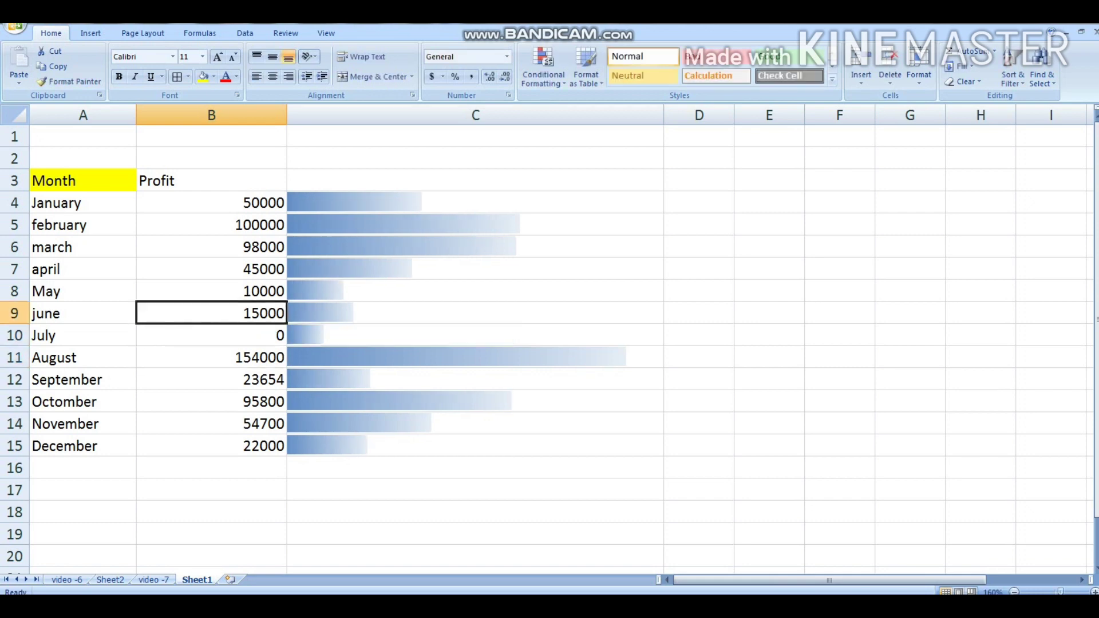
key("Down")
key("Down")
key("Down")
key("Down")
key("Down")
key("Down")
key("Down")
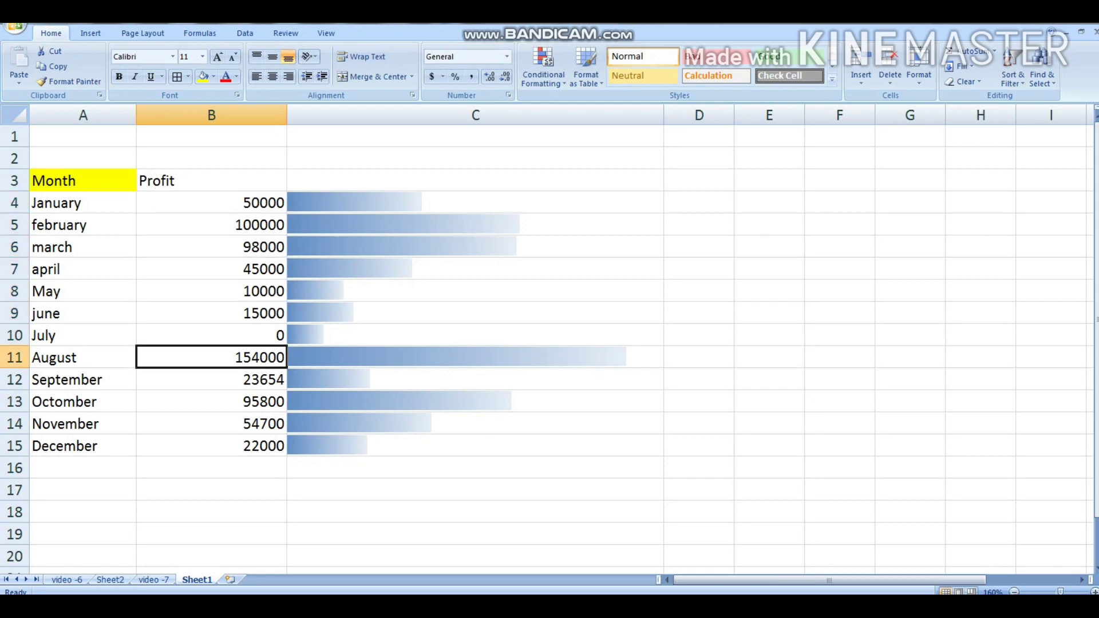
Try 1000000 as August's profit in B11, and replace it with 85000
type("1000000")
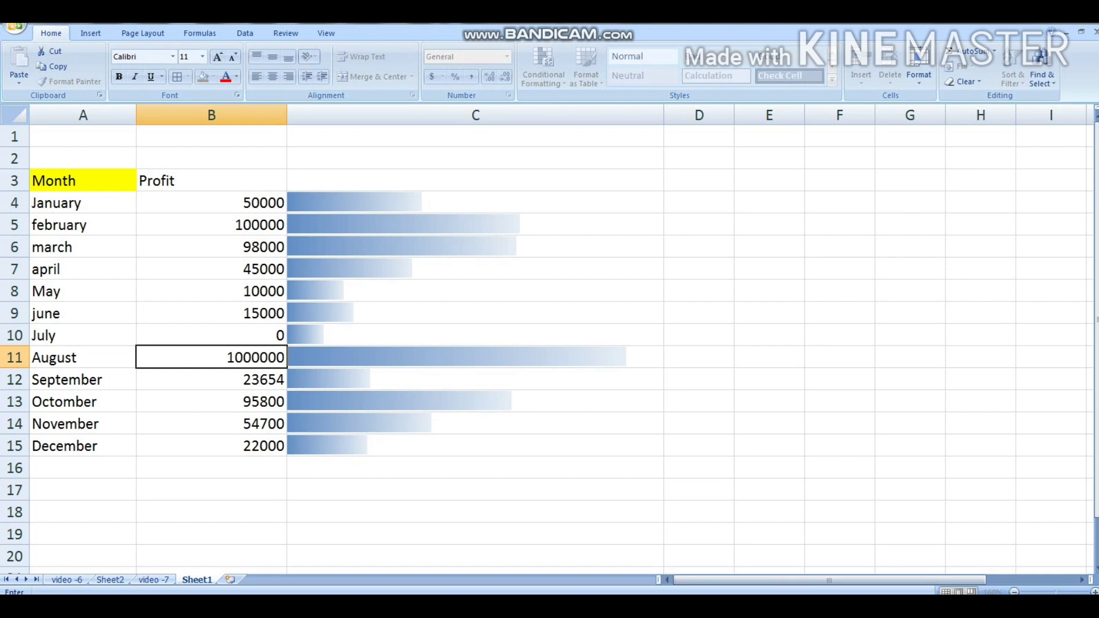
key("Return")
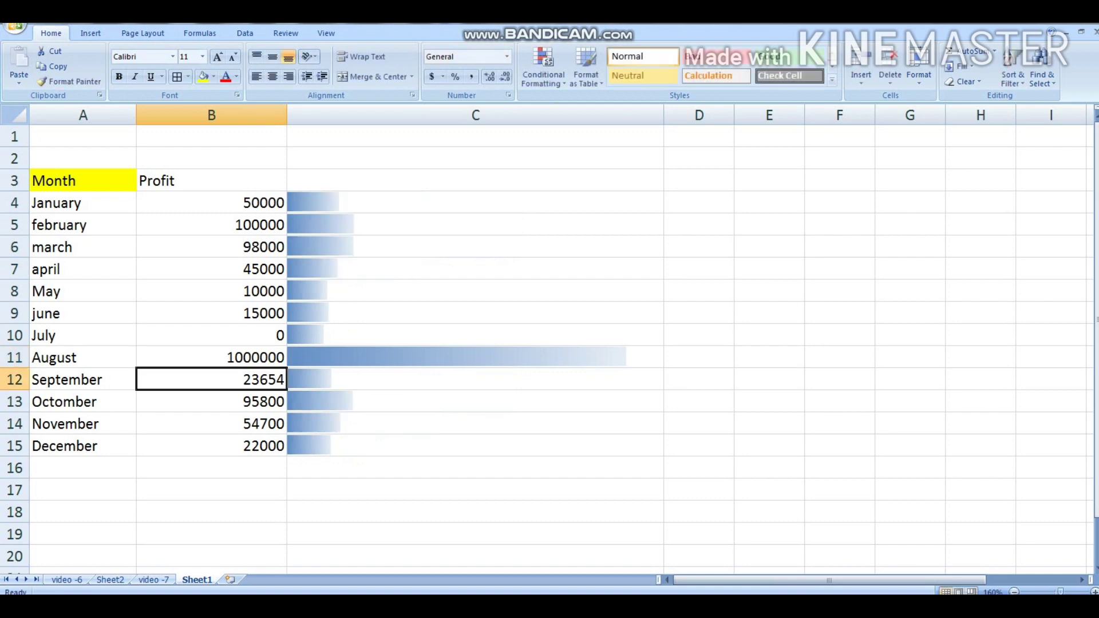
key("Up")
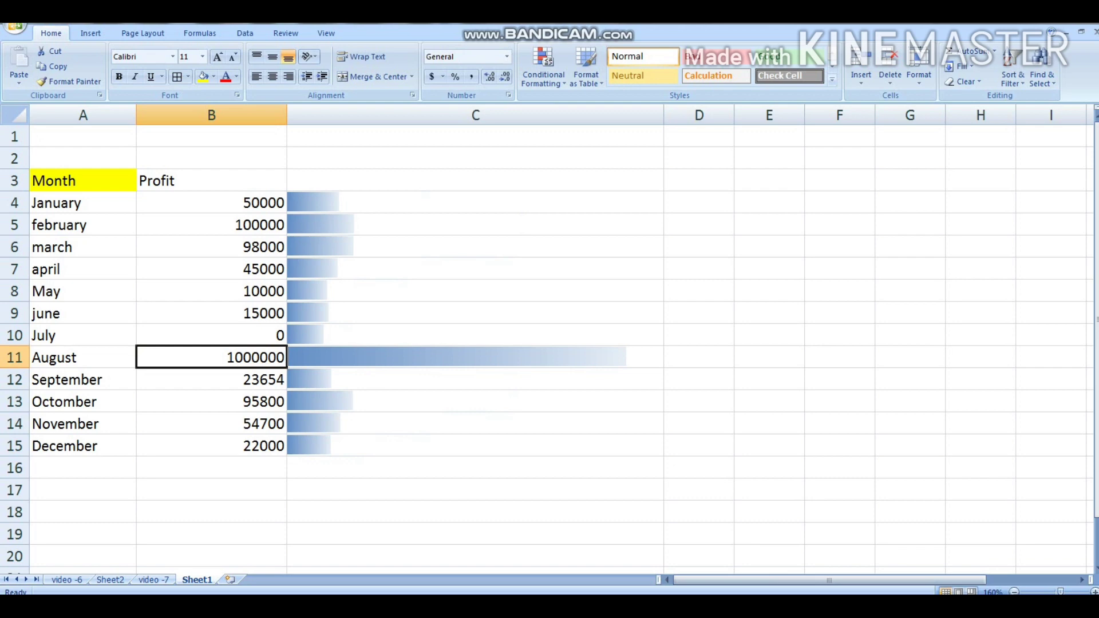
type("8500")
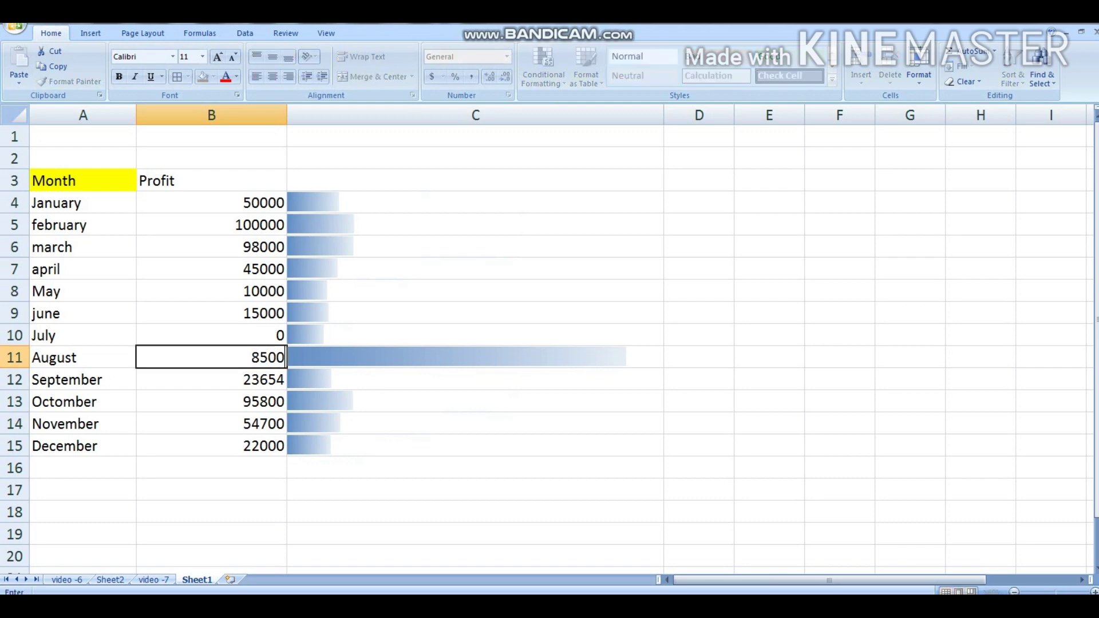
type("0")
key("Return")
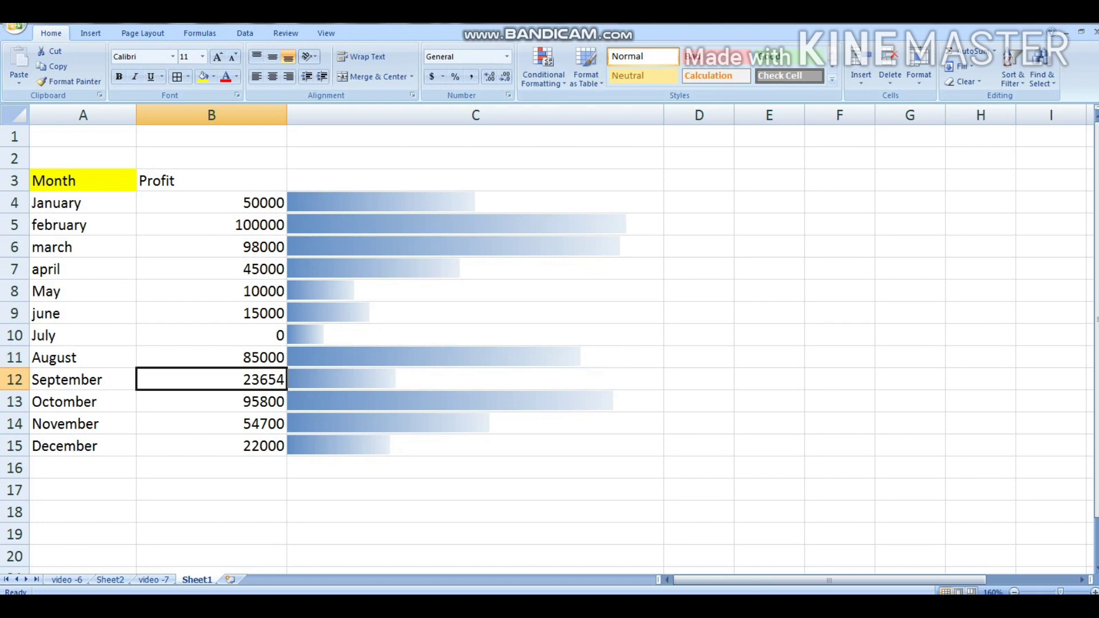
Begin a new conditional formatting rule for September's profit in B12 with the Icon Sets format style
left_click(544, 68)
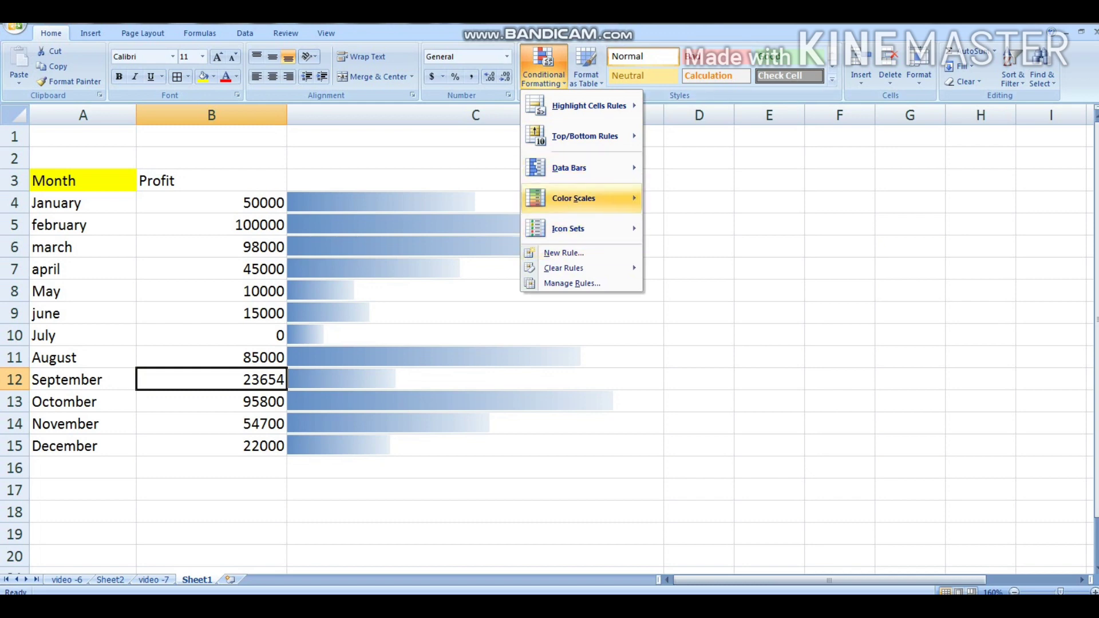
mouse_move(572, 228)
left_click(687, 385)
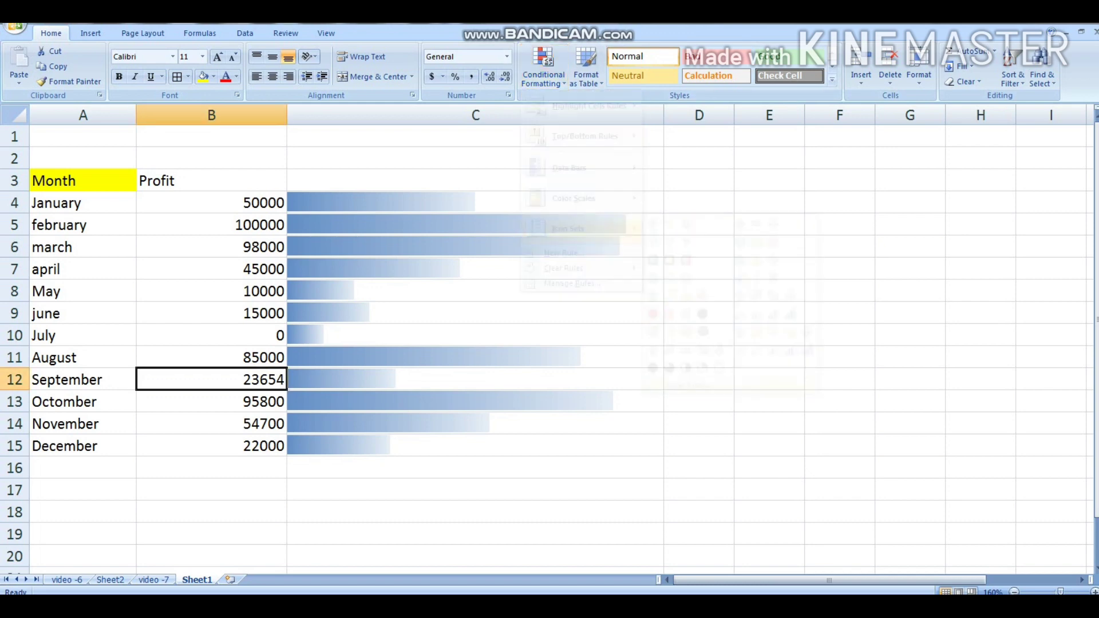
left_click(683, 202)
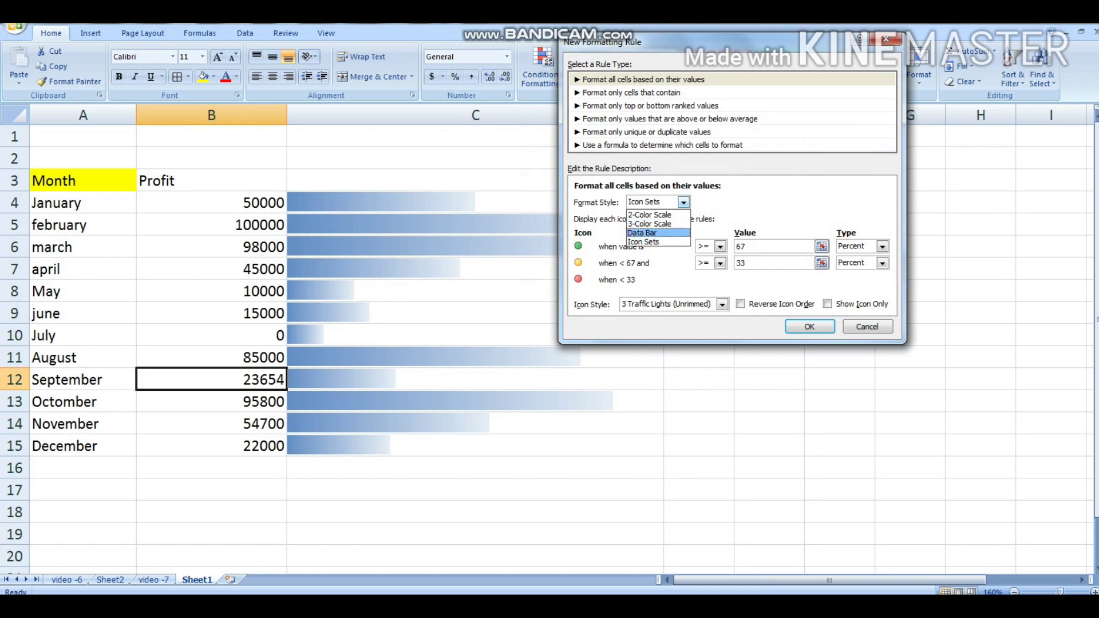
left_click(658, 242)
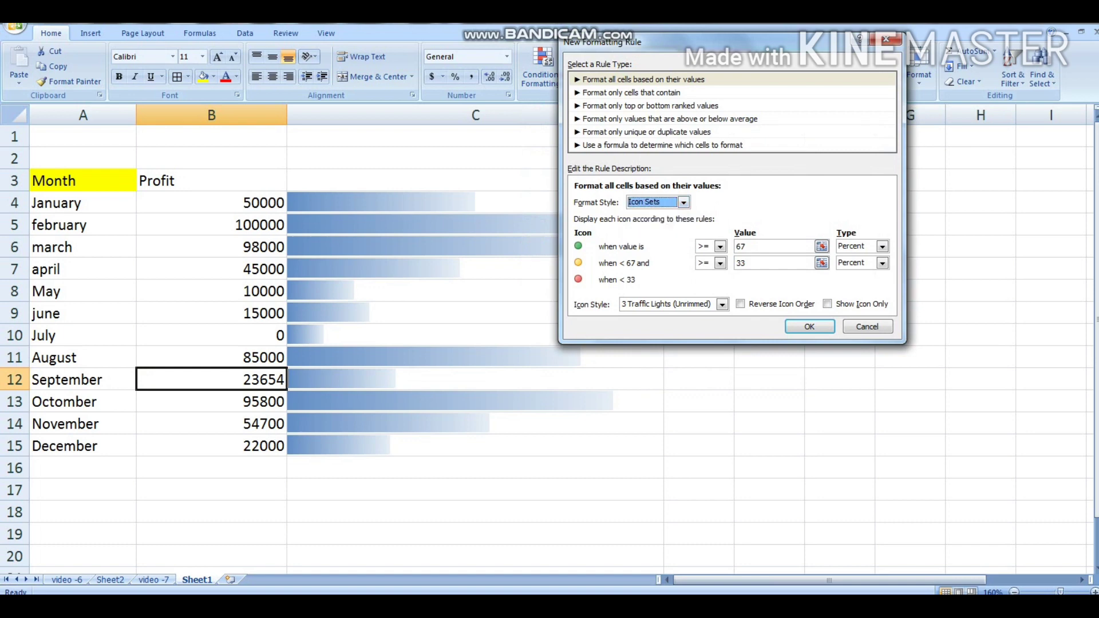